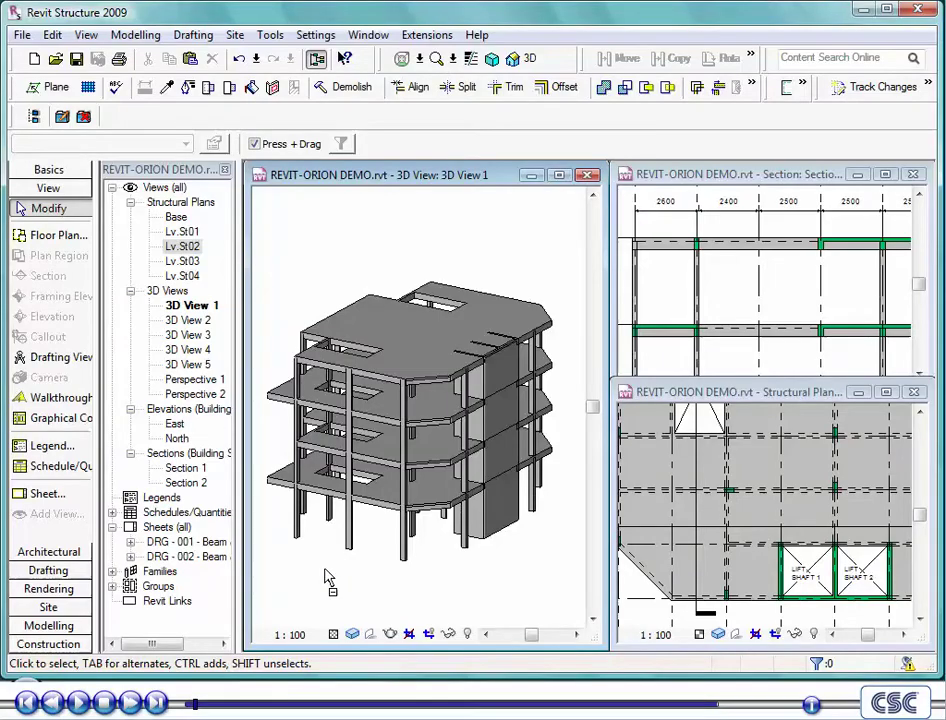
Step: Orbit the 3D model, then view structural plans Lv.St01, Lv.St02, Lv.St03 and Lv.St04 in turn
{"action": "middle_click_drag", "start_coordinate": [323, 580], "coordinate": [694, 587], "text": "shift"}
{"action": "double_click", "coordinate": [185, 231]}
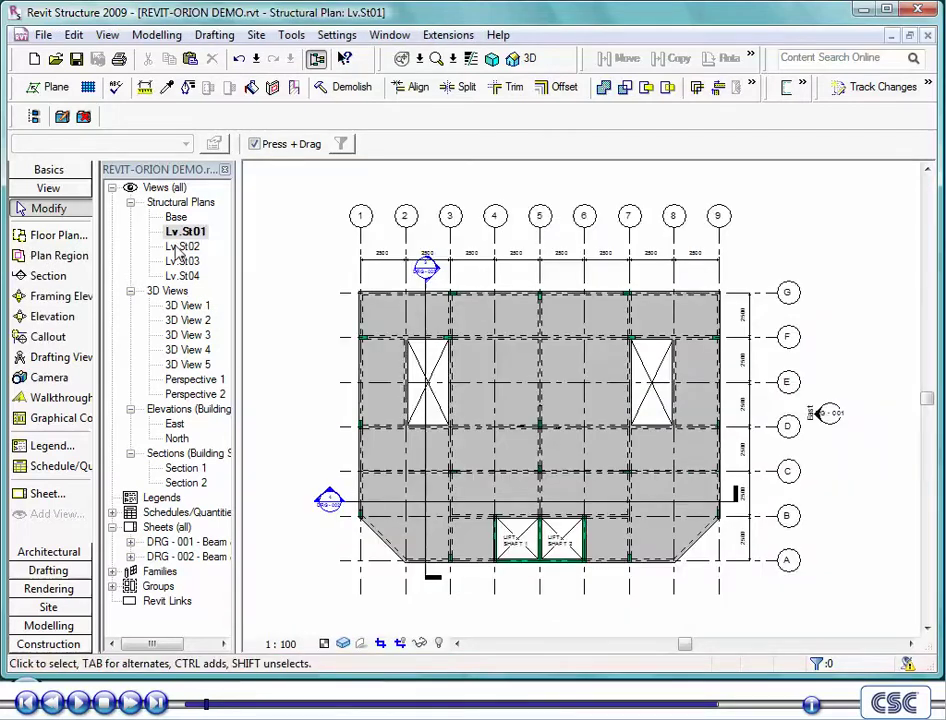
{"action": "double_click", "coordinate": [178, 248]}
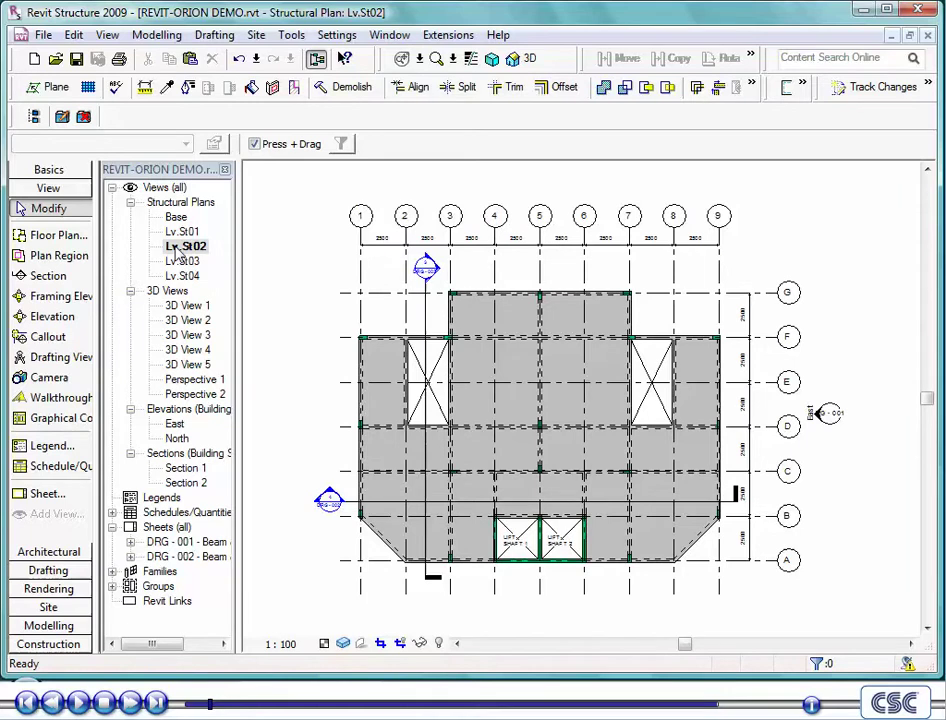
{"action": "double_click", "coordinate": [181, 261]}
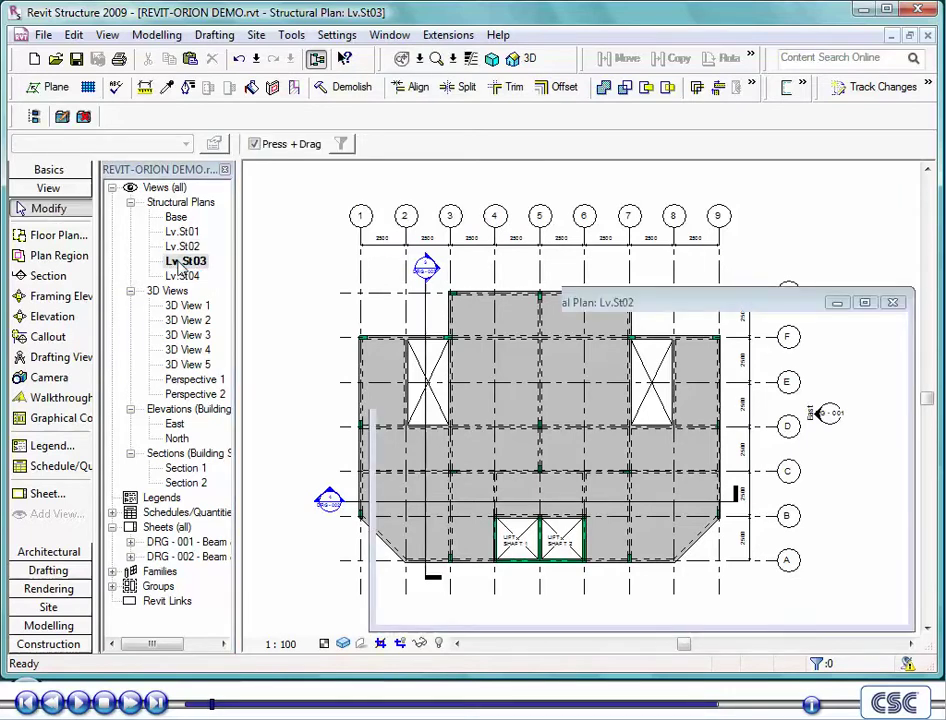
{"action": "double_click", "coordinate": [182, 278]}
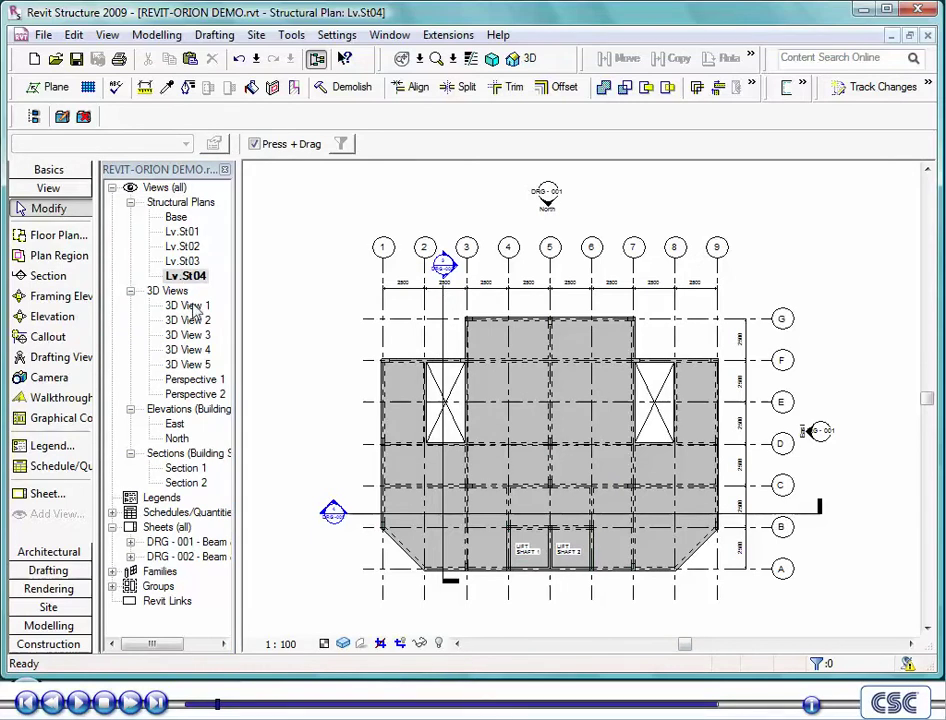
Step: Step through 3D Views 1 and 2, Perspectives 1 and 2 and Section 2, ending on sheet DRG - 001
{"action": "left_click", "coordinate": [192, 306]}
{"action": "double_click", "coordinate": [192, 306]}
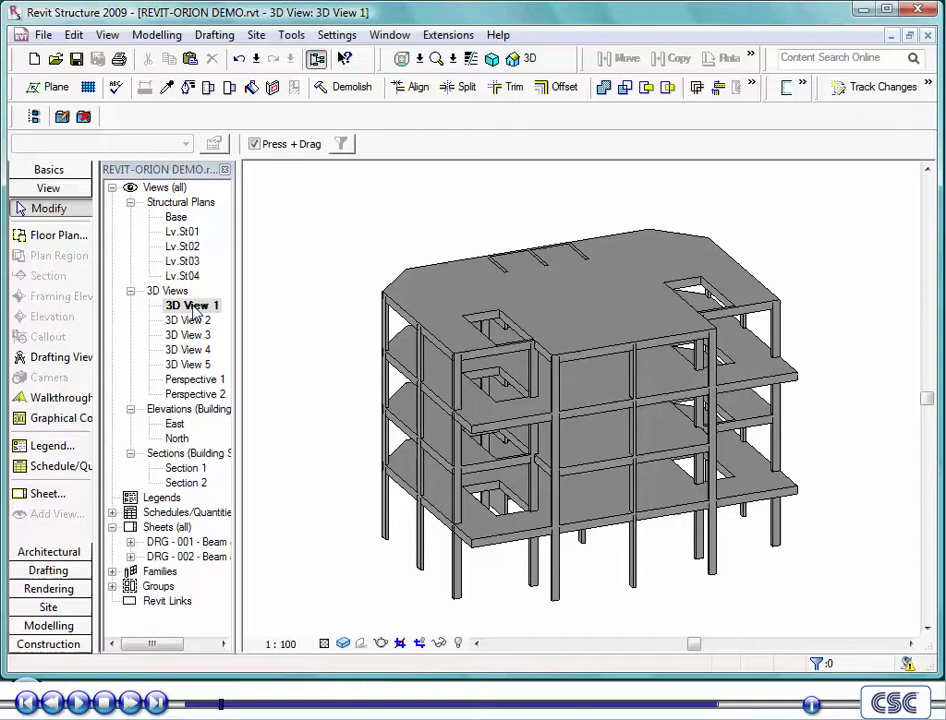
{"action": "double_click", "coordinate": [190, 321]}
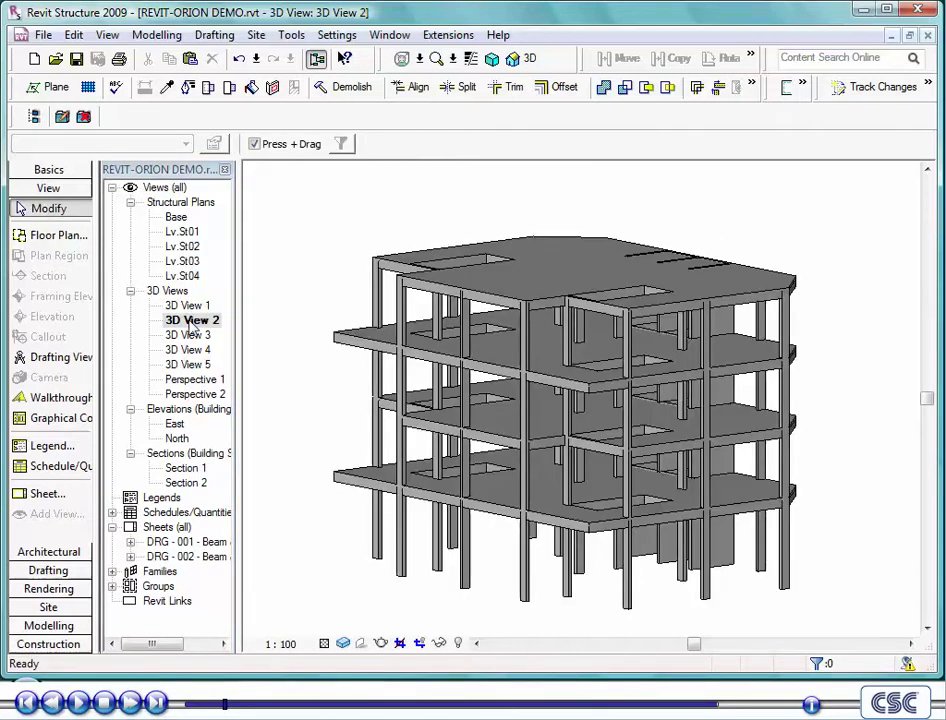
{"action": "double_click", "coordinate": [195, 380]}
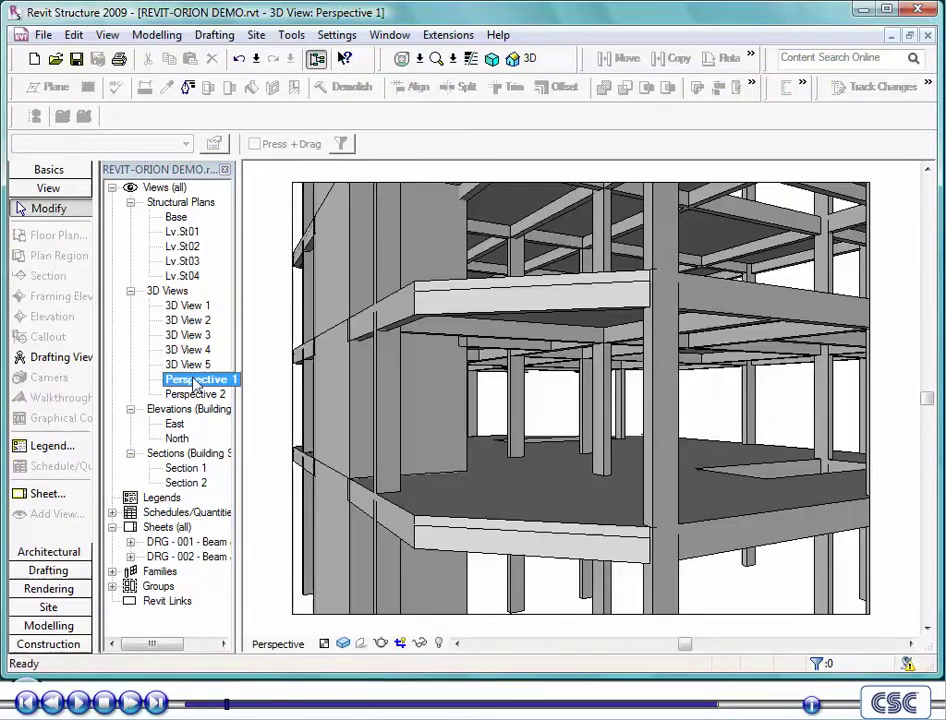
{"action": "double_click", "coordinate": [194, 395]}
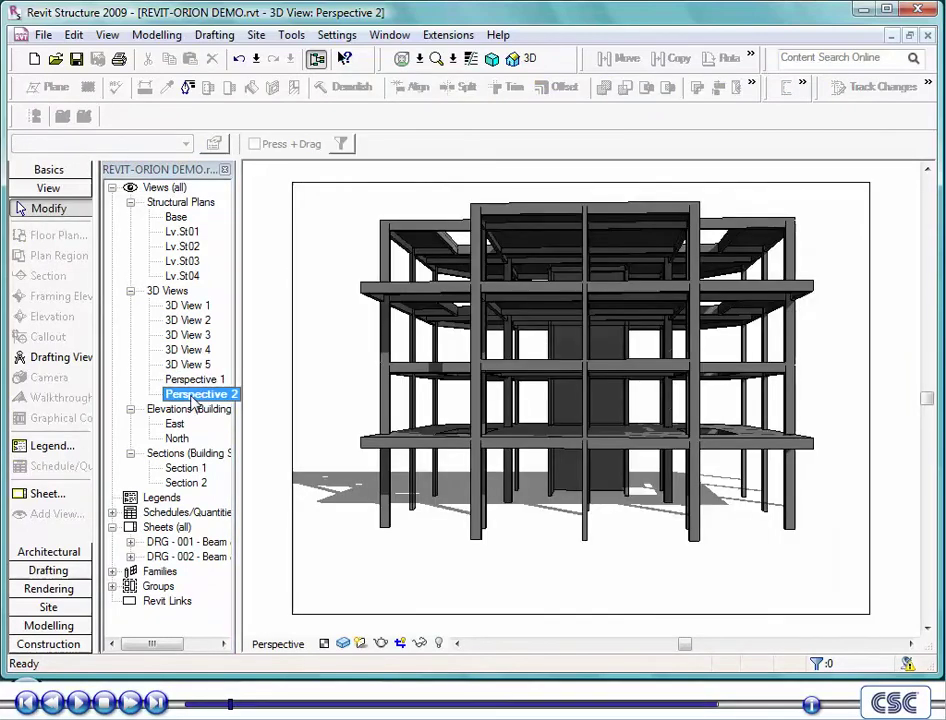
{"action": "double_click", "coordinate": [182, 484]}
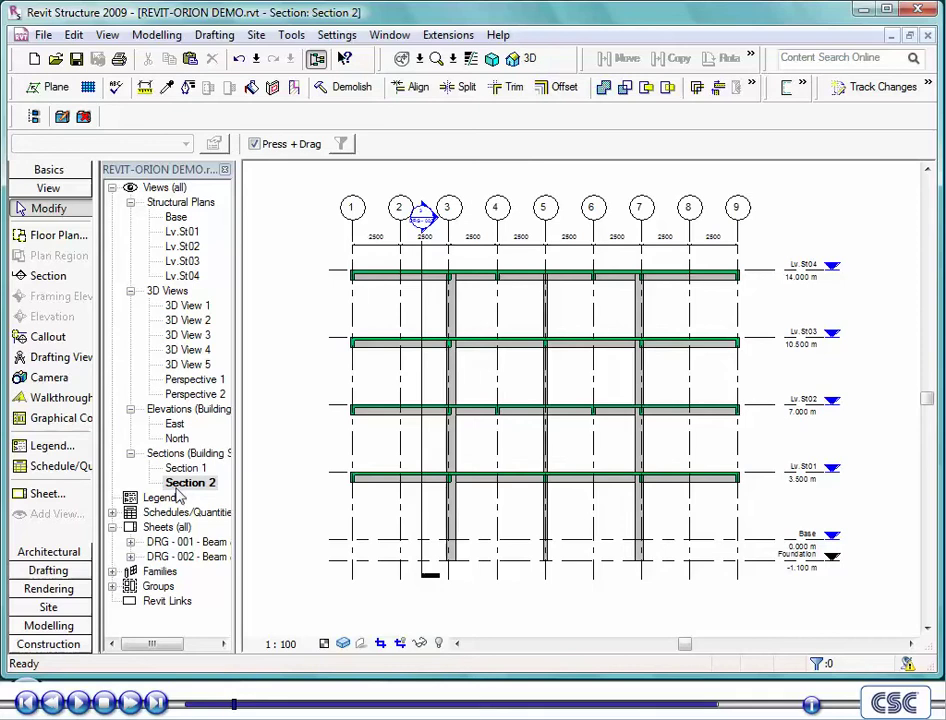
{"action": "double_click", "coordinate": [178, 542]}
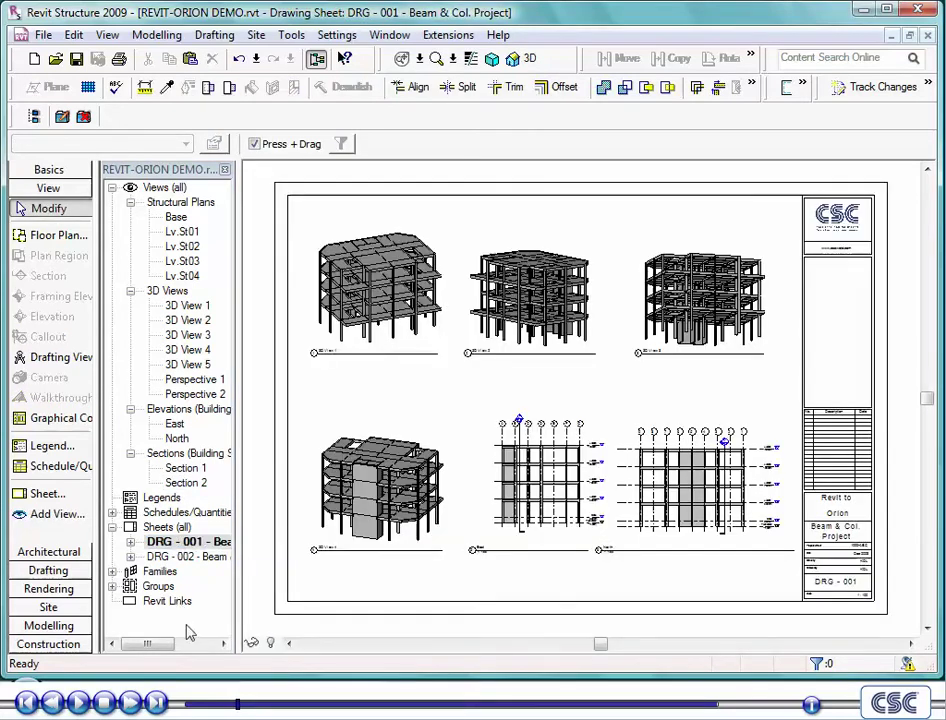
Step: Open drawing sheet DRG - 002 - Beam & Col Project from the Project Browser
{"action": "double_click", "coordinate": [172, 559]}
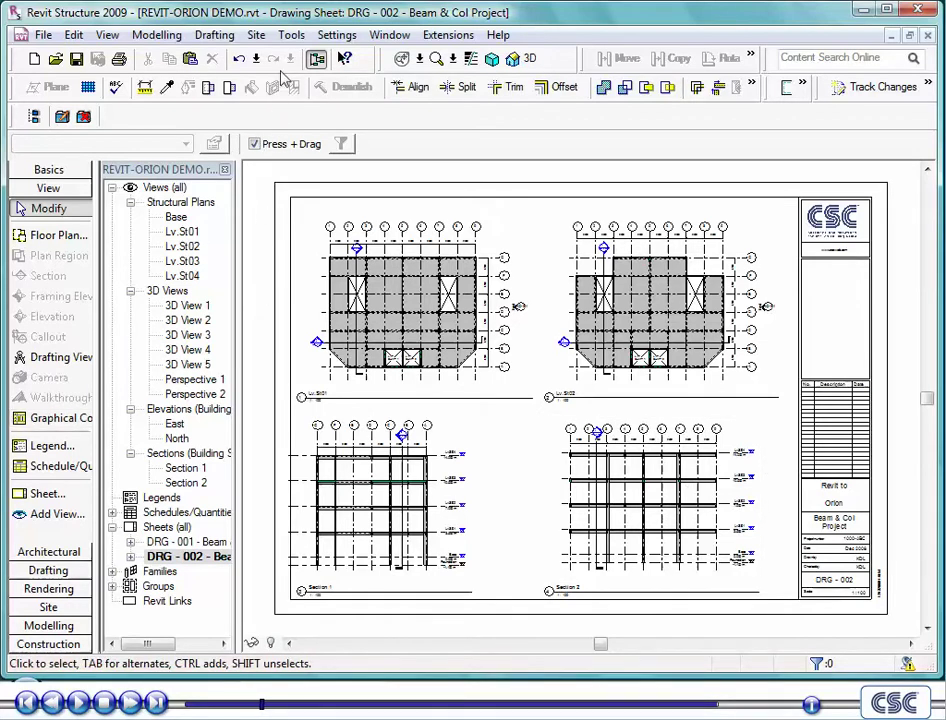
Step: Run External Tools > Export to Orion and save the transfer file as REVIT-ORION DEMO.cxl
{"action": "left_click", "coordinate": [290, 38]}
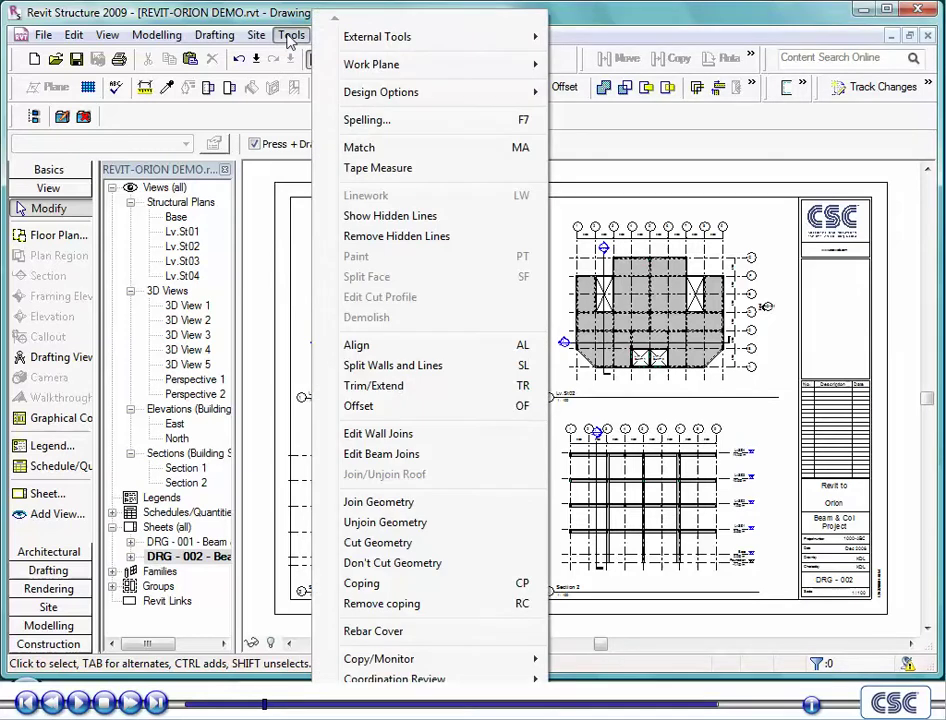
{"action": "mouse_move", "coordinate": [350, 40]}
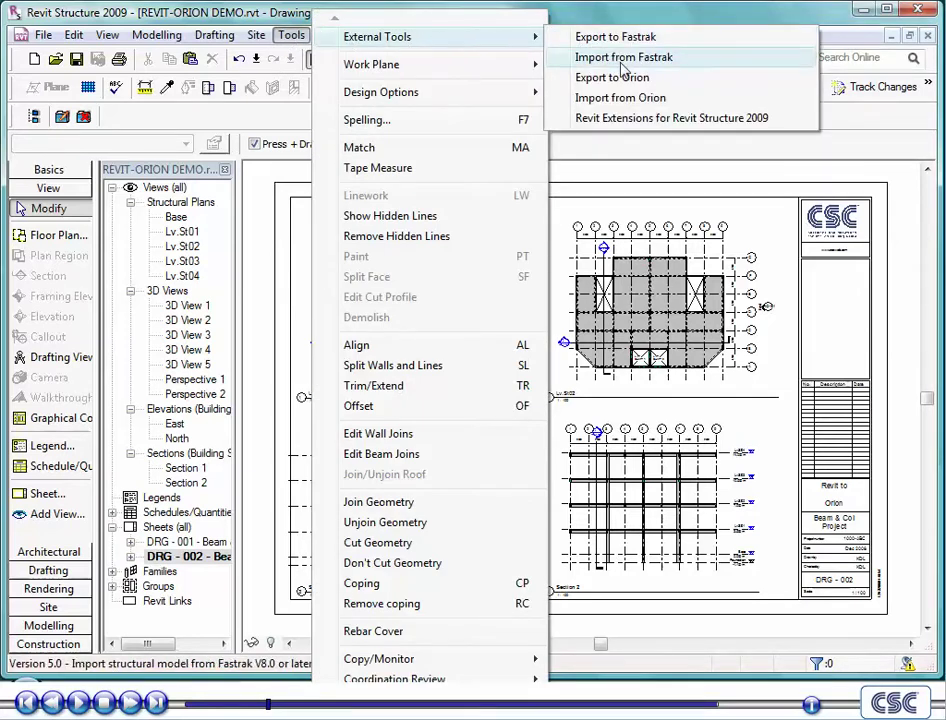
{"action": "left_click", "coordinate": [695, 82]}
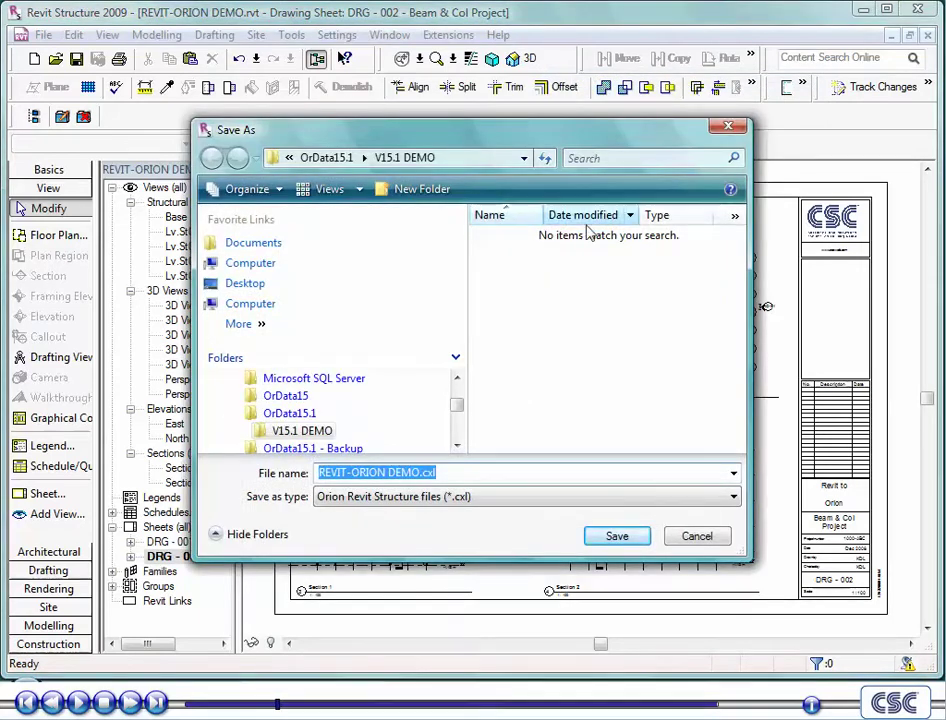
{"action": "left_click", "coordinate": [603, 540]}
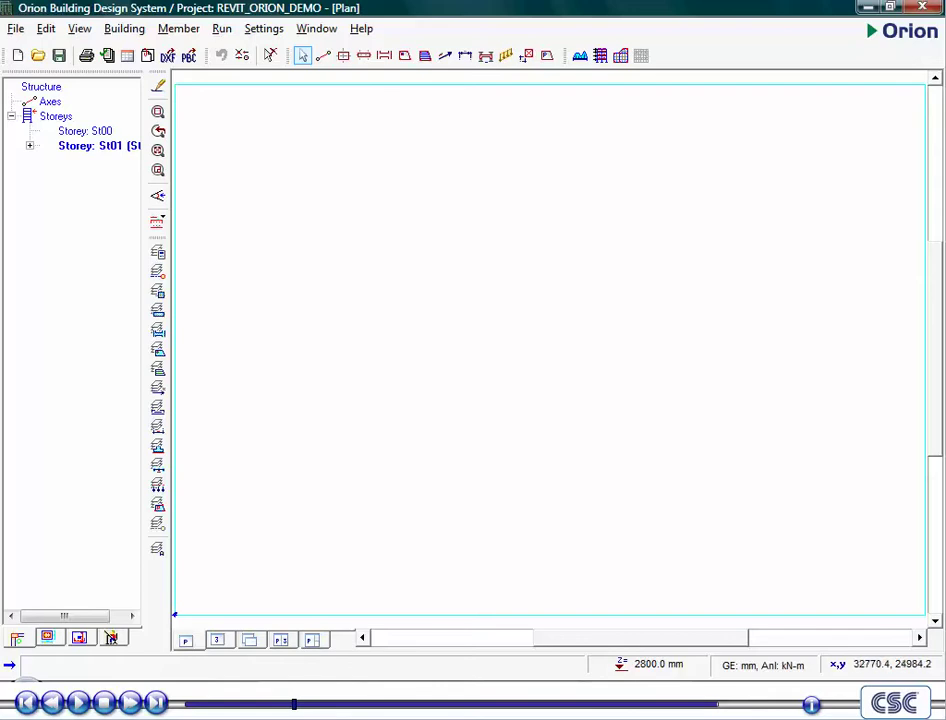
Step: Import REVIT-ORION DEMO.cxl via File > Model/File Import > Import from Revit Structure
{"action": "left_click", "coordinate": [17, 29]}
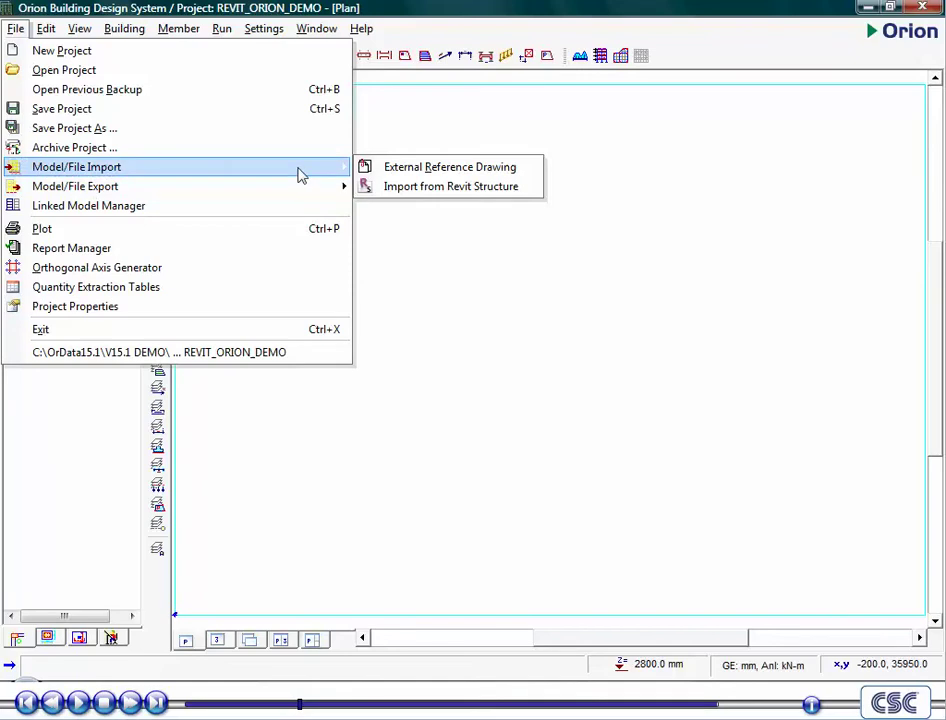
{"action": "left_click", "coordinate": [443, 188]}
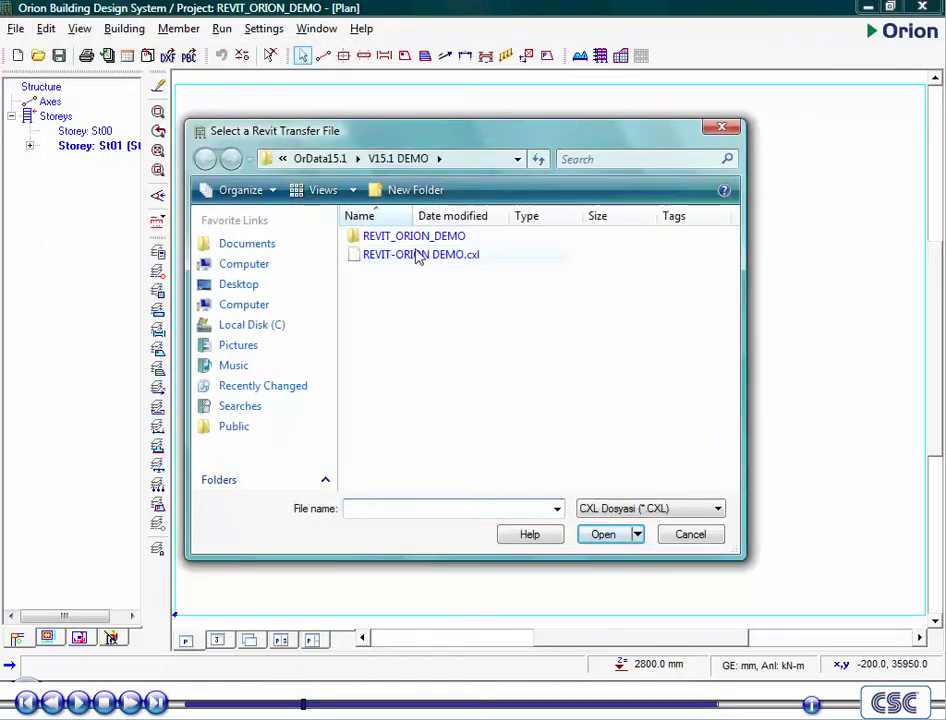
{"action": "left_click", "coordinate": [418, 256]}
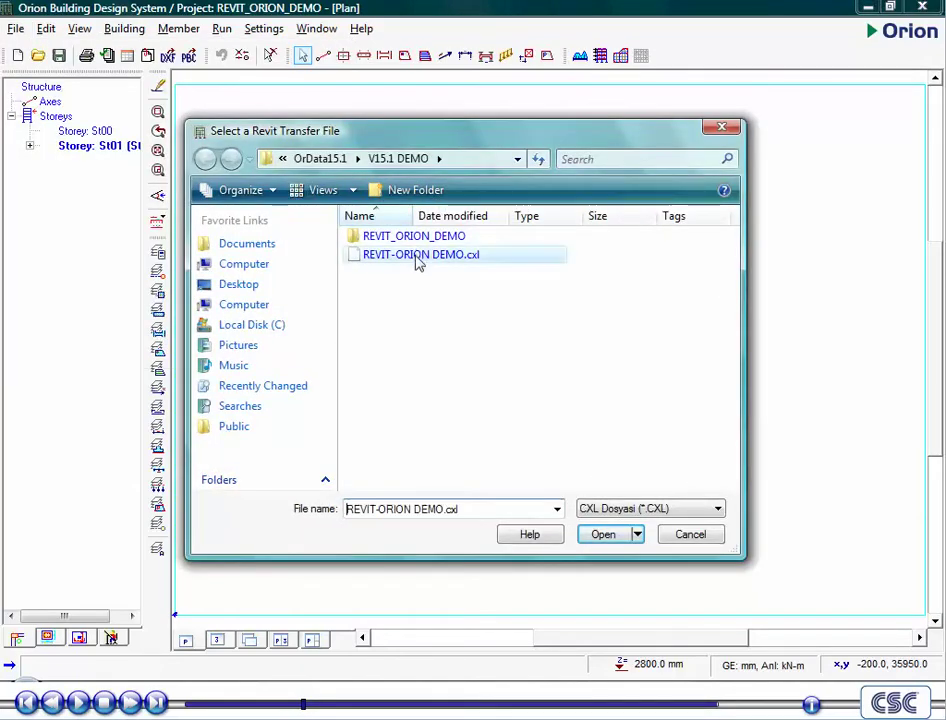
{"action": "left_click", "coordinate": [603, 535]}
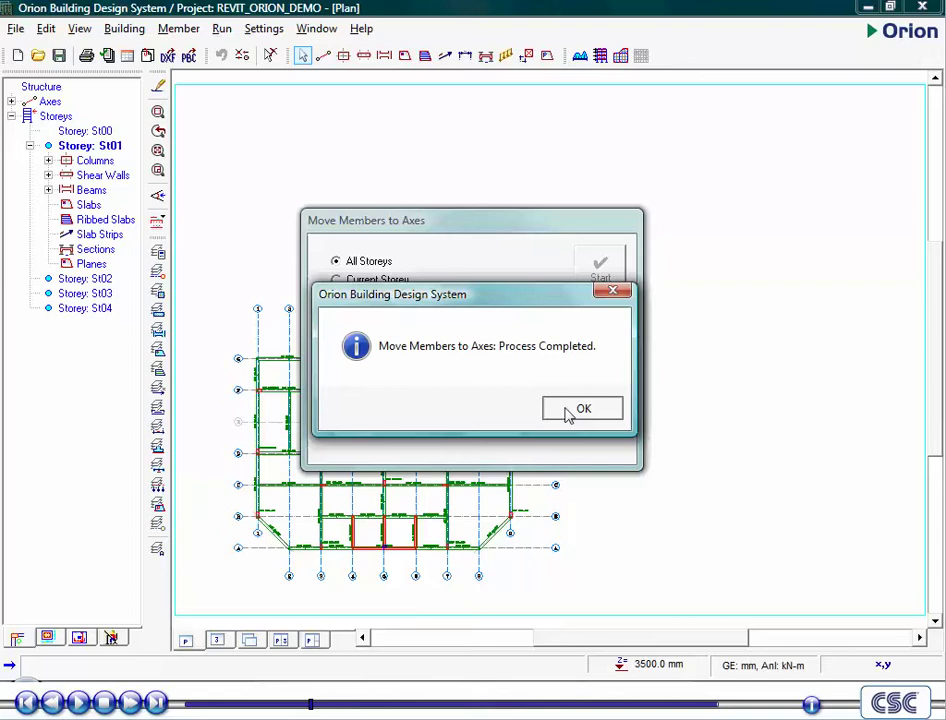
Step: Dismiss the members-moved-to-axes message and switch the window to the St01 plan
{"action": "left_click", "coordinate": [571, 410]}
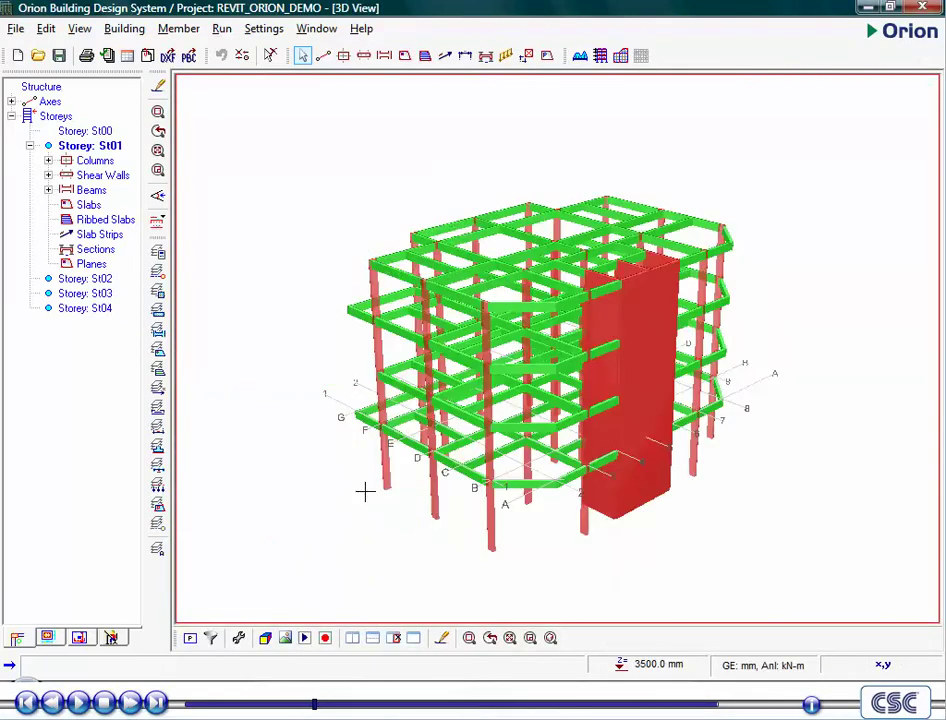
{"action": "middle_click_drag", "start_coordinate": [359, 506], "coordinate": [197, 648]}
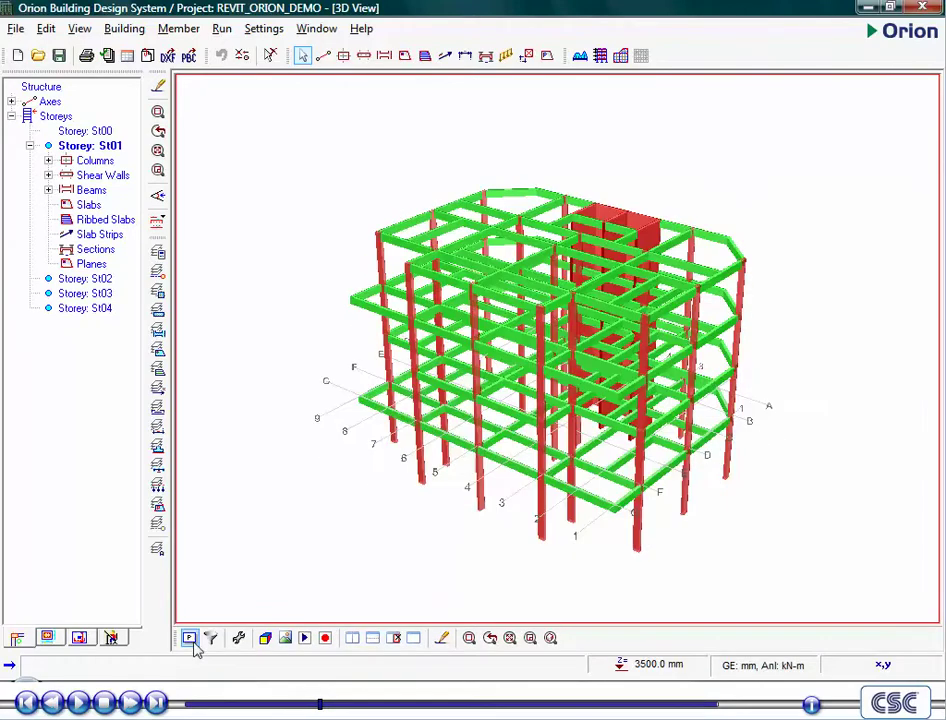
{"action": "left_click", "coordinate": [192, 641]}
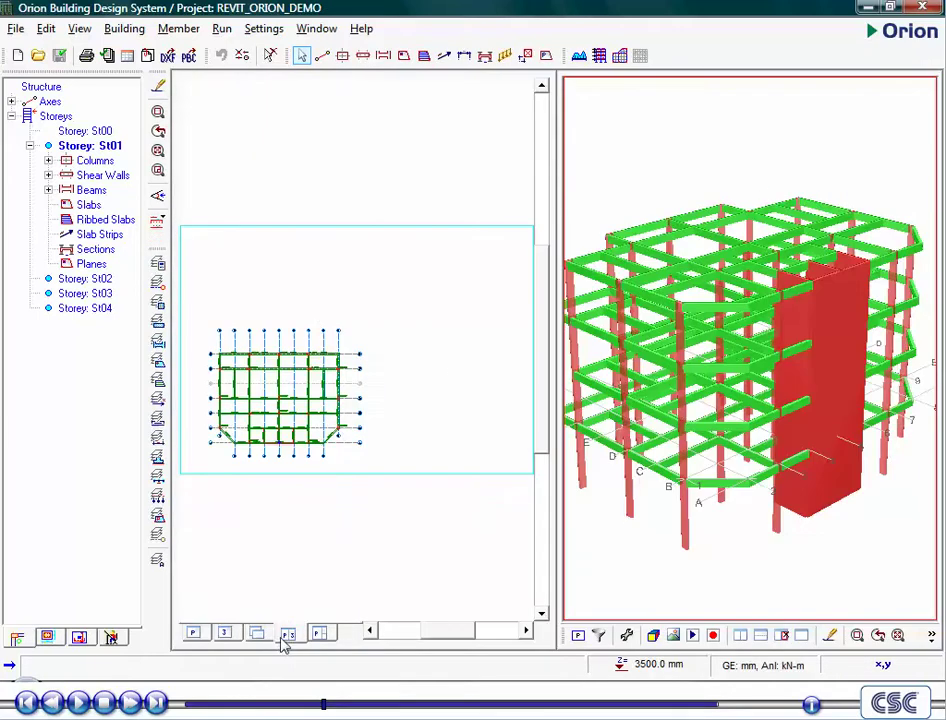
Step: Widen the St01 plan pane beside the rotated 3D model, then pan and zoom the plan
{"action": "left_click_drag", "start_coordinate": [551, 202], "coordinate": [649, 203]}
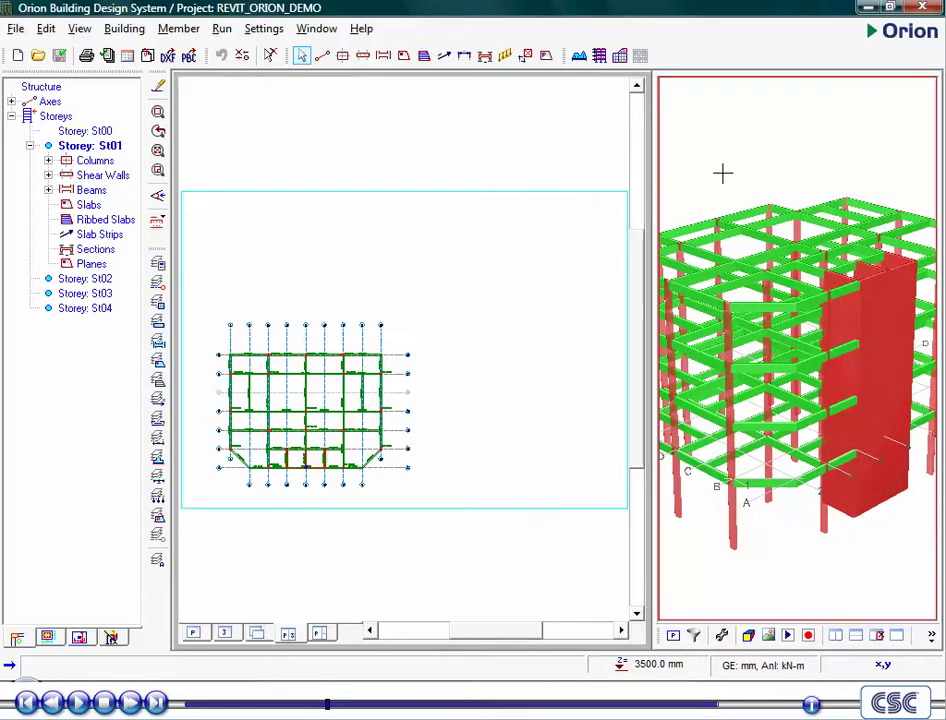
{"action": "left_click_drag", "start_coordinate": [722, 173], "coordinate": [770, 300]}
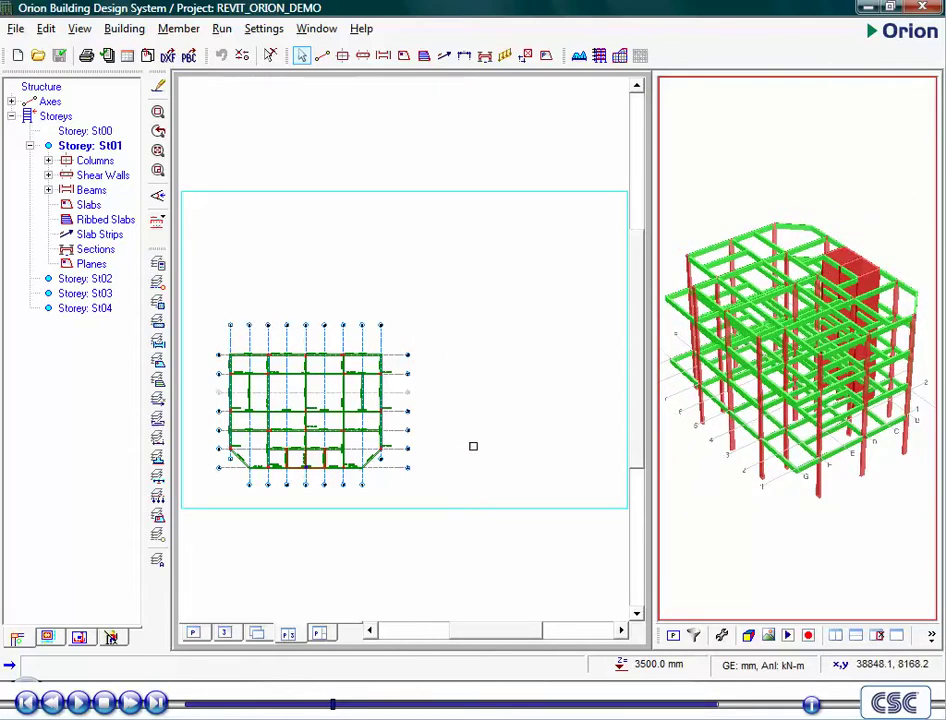
{"action": "middle_click_drag", "start_coordinate": [448, 520], "coordinate": [520, 484]}
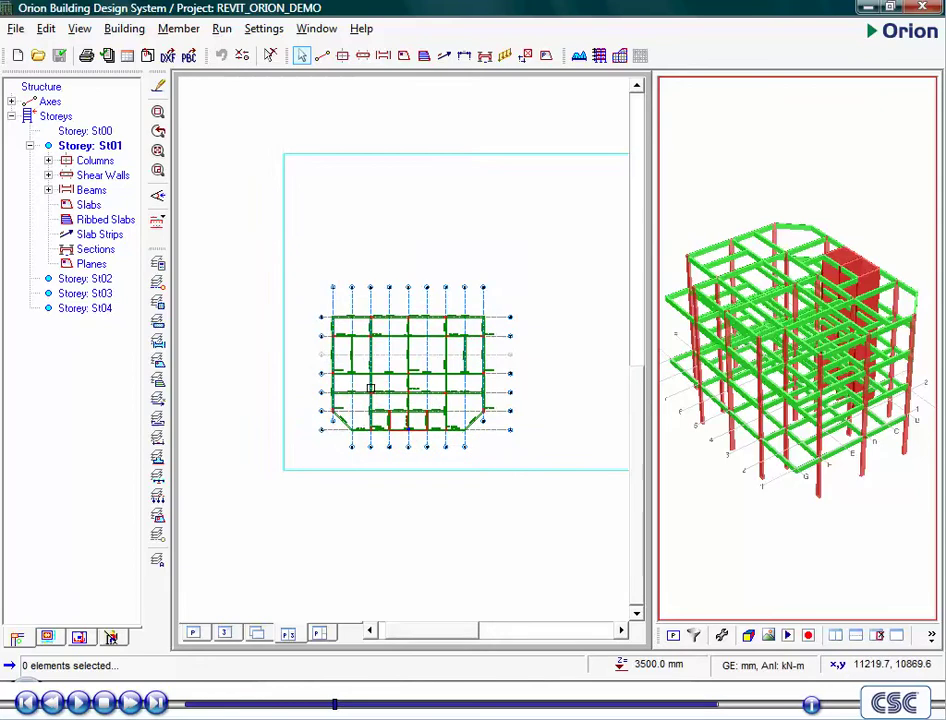
{"action": "scroll", "coordinate": [370, 388], "scroll_direction": "up", "scroll_amount": 4}
{"action": "scroll", "coordinate": [423, 412], "scroll_direction": "up", "scroll_amount": 1}
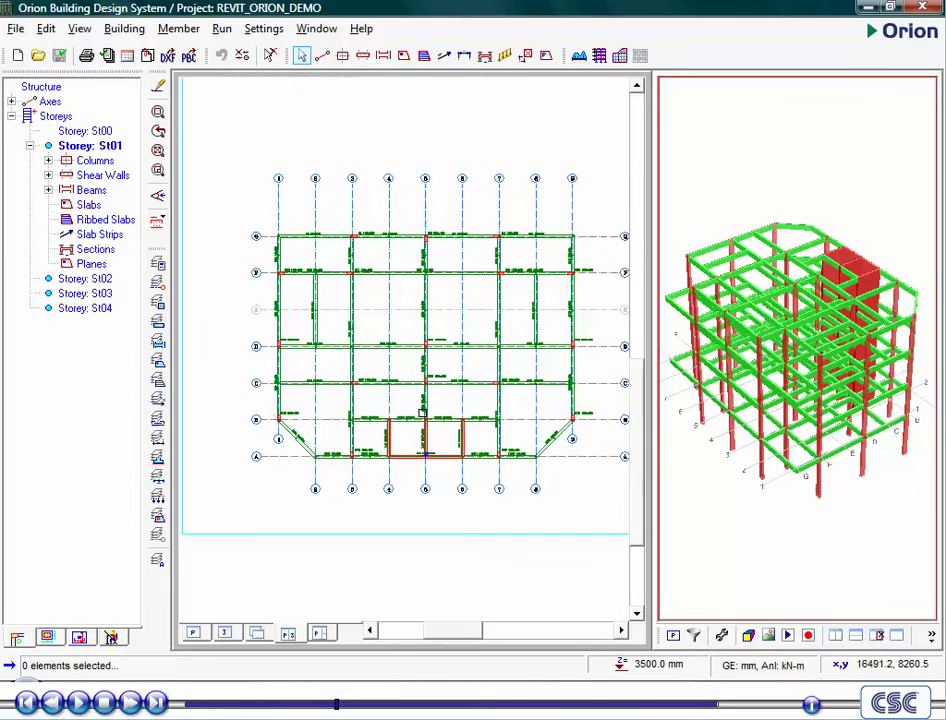
{"action": "middle_click_drag", "start_coordinate": [423, 412], "coordinate": [411, 417]}
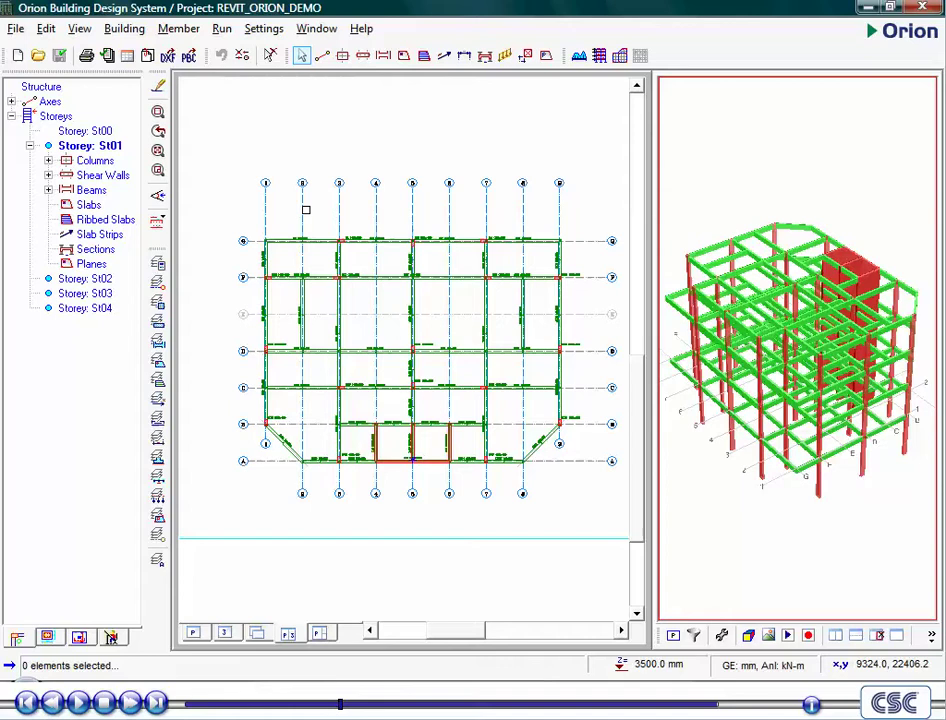
Step: Start slab insertion and set the new slab's dead load to 1.2 in Slab Properties
{"action": "left_click", "coordinate": [403, 55]}
{"action": "left_click_drag", "start_coordinate": [604, 112], "coordinate": [729, 120]}
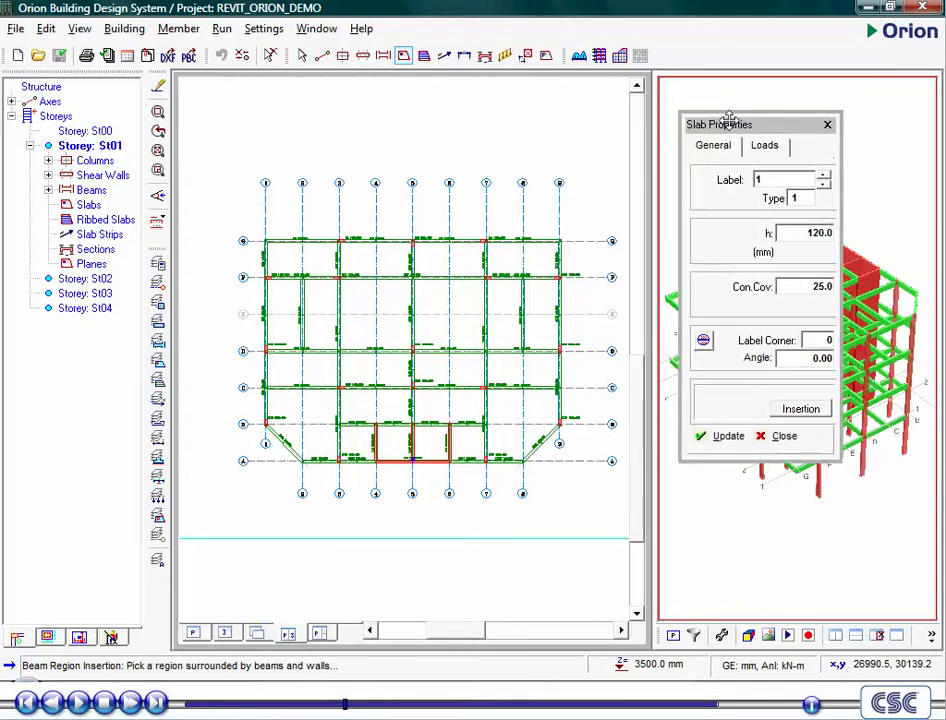
{"action": "left_click", "coordinate": [794, 232]}
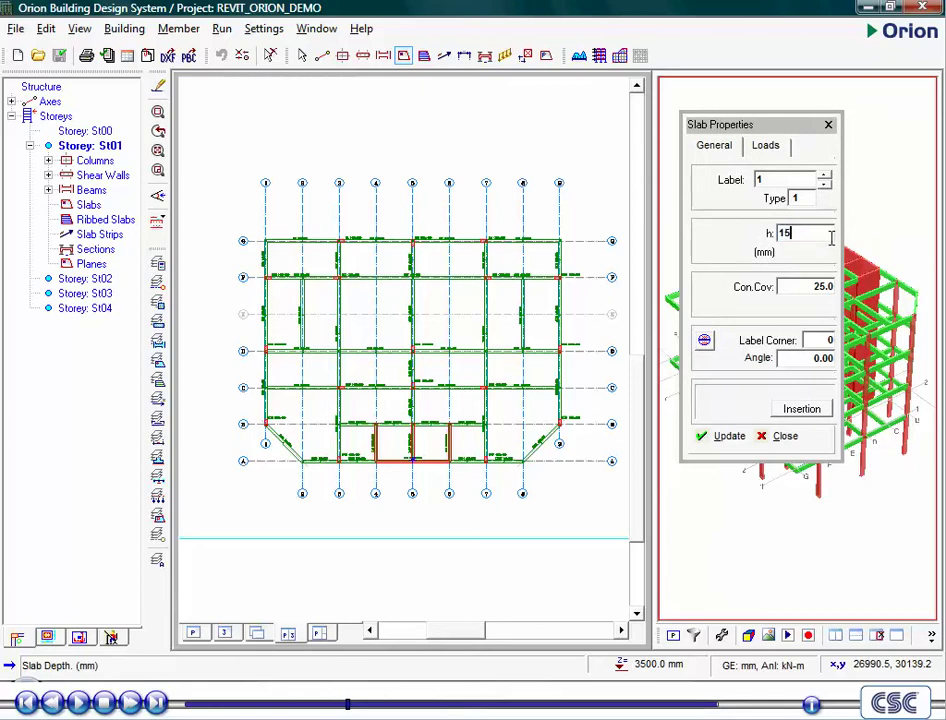
{"action": "left_click", "coordinate": [765, 146]}
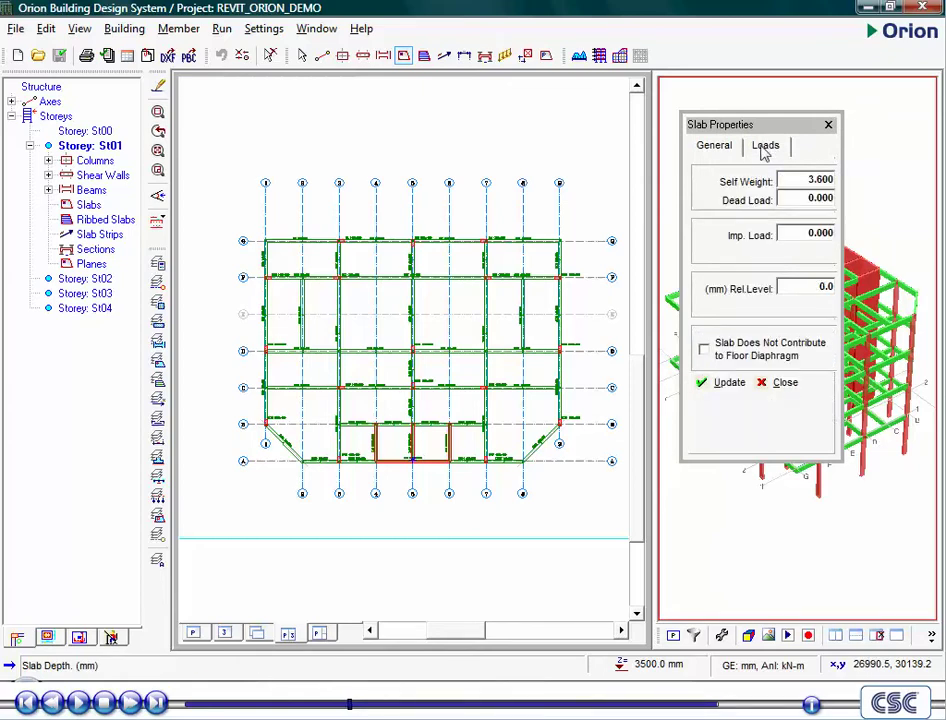
{"action": "left_click", "coordinate": [800, 199]}
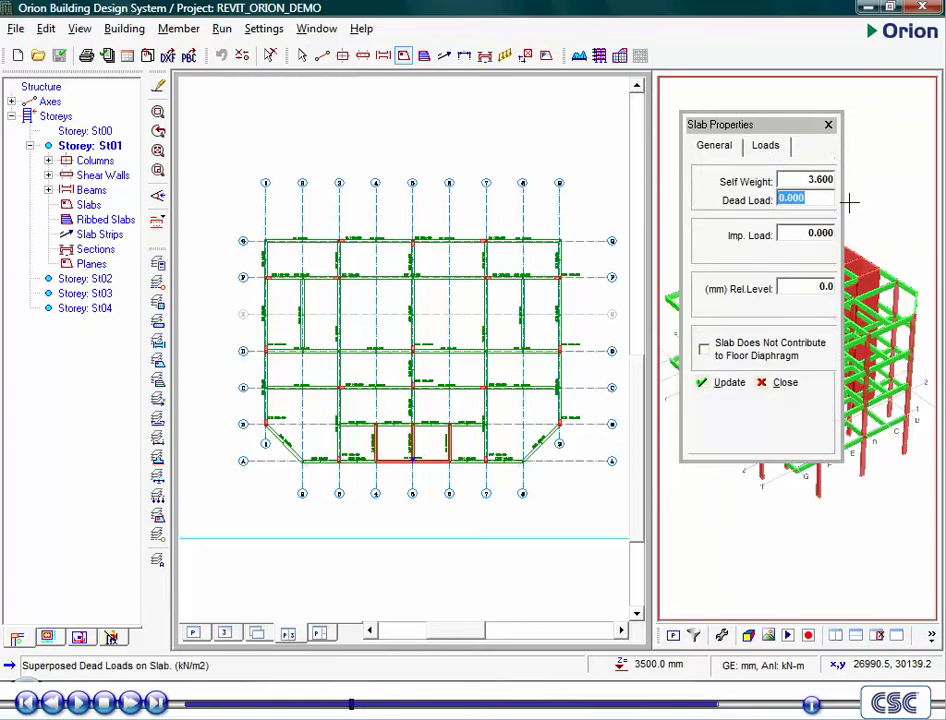
{"action": "type", "text": "1.2"}
{"action": "left_click", "coordinate": [808, 233]}
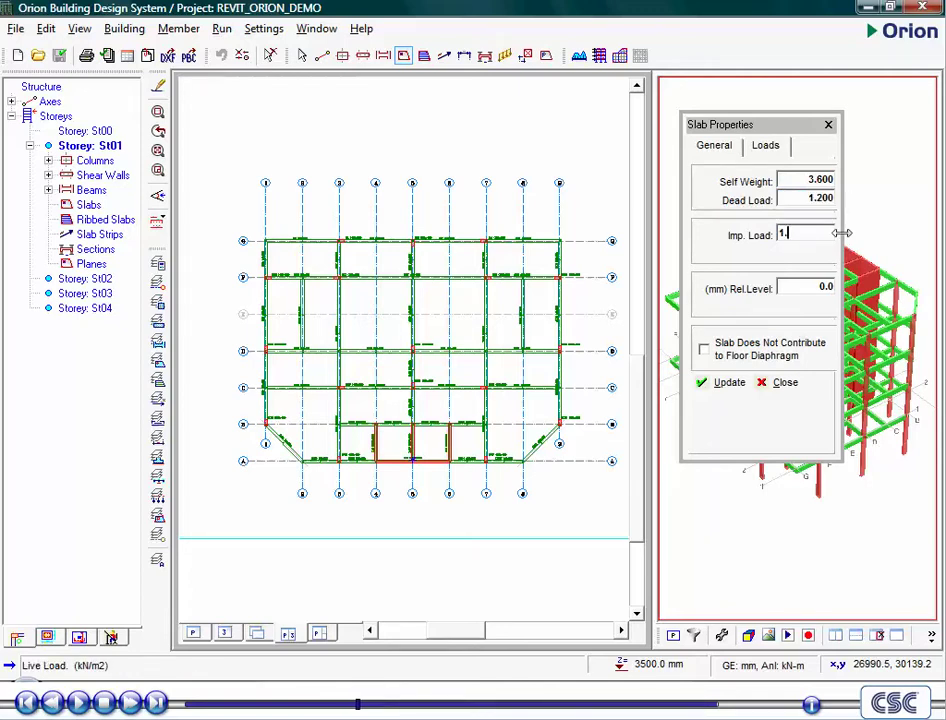
{"action": "left_click", "coordinate": [712, 146]}
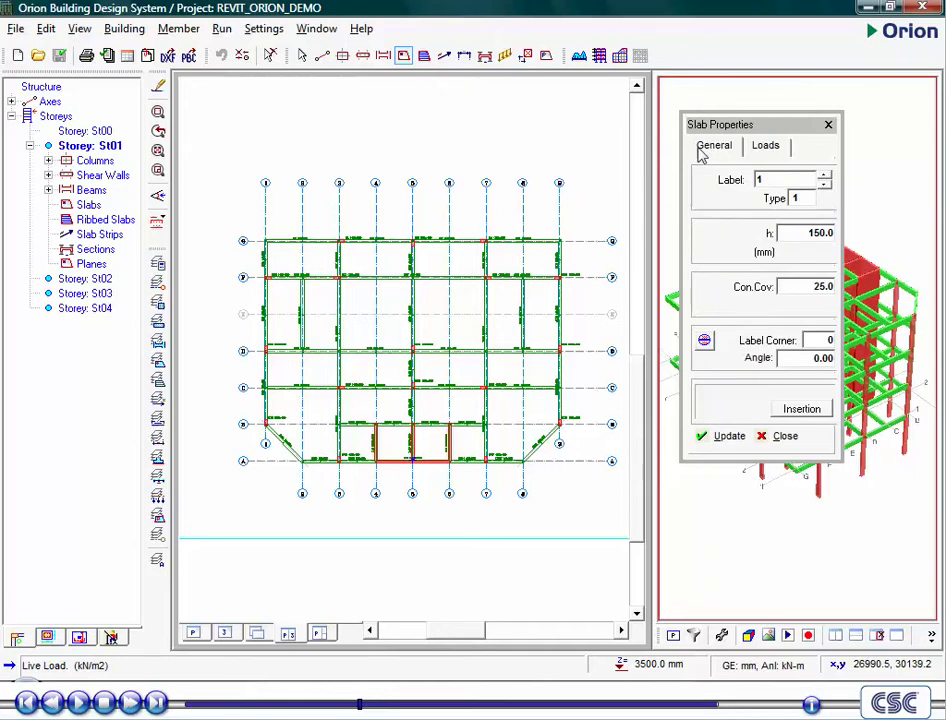
Step: Place slabs 1S1 to 1S17, 150 mm thick, in the bays of storey St01
{"action": "left_click", "coordinate": [284, 262]}
{"action": "left_click", "coordinate": [370, 259]}
{"action": "left_click", "coordinate": [433, 260]}
{"action": "left_click", "coordinate": [503, 260]}
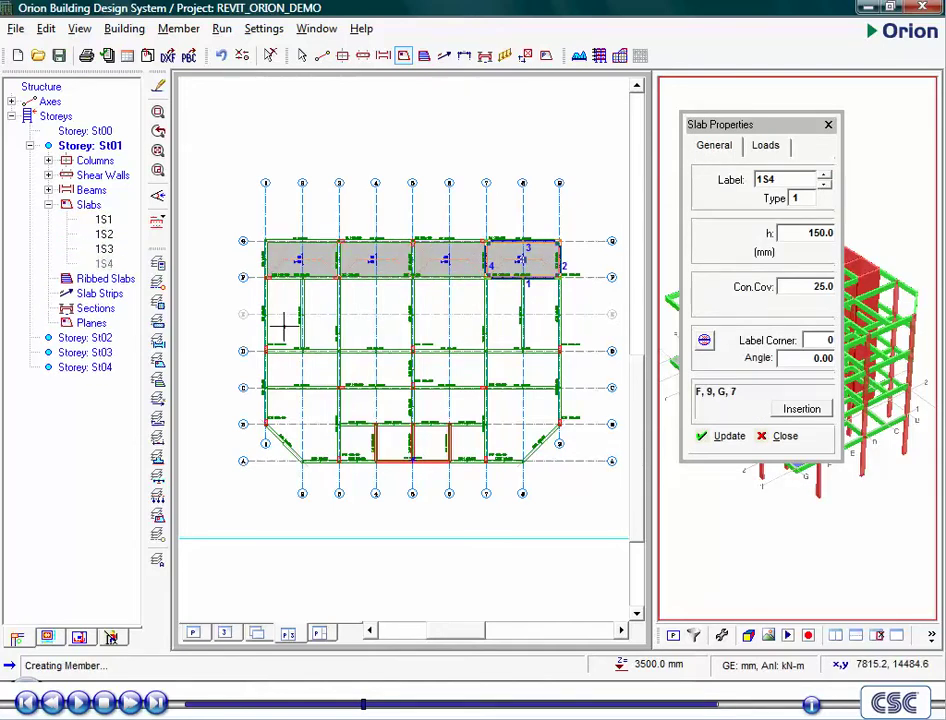
{"action": "left_click", "coordinate": [284, 318]}
{"action": "left_click", "coordinate": [376, 313]}
{"action": "left_click", "coordinate": [448, 313]}
{"action": "left_click", "coordinate": [540, 313]}
{"action": "left_click", "coordinate": [300, 368]}
{"action": "left_click", "coordinate": [376, 368]}
{"action": "left_click", "coordinate": [300, 410]}
{"action": "left_click", "coordinate": [363, 408]}
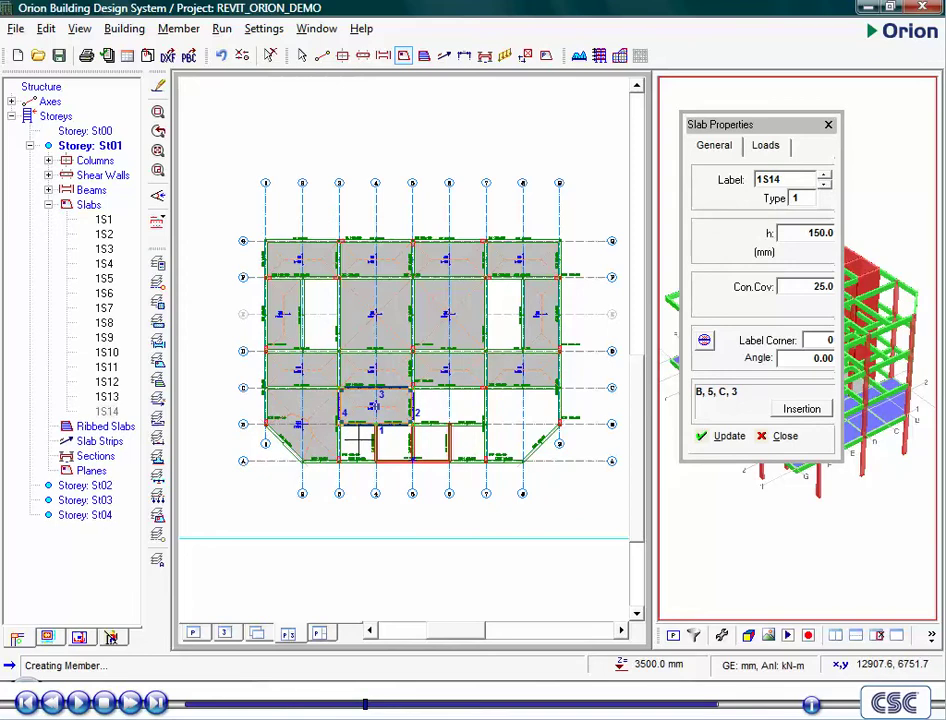
{"action": "left_click", "coordinate": [358, 433]}
{"action": "left_click", "coordinate": [467, 405]}
{"action": "left_click", "coordinate": [467, 440]}
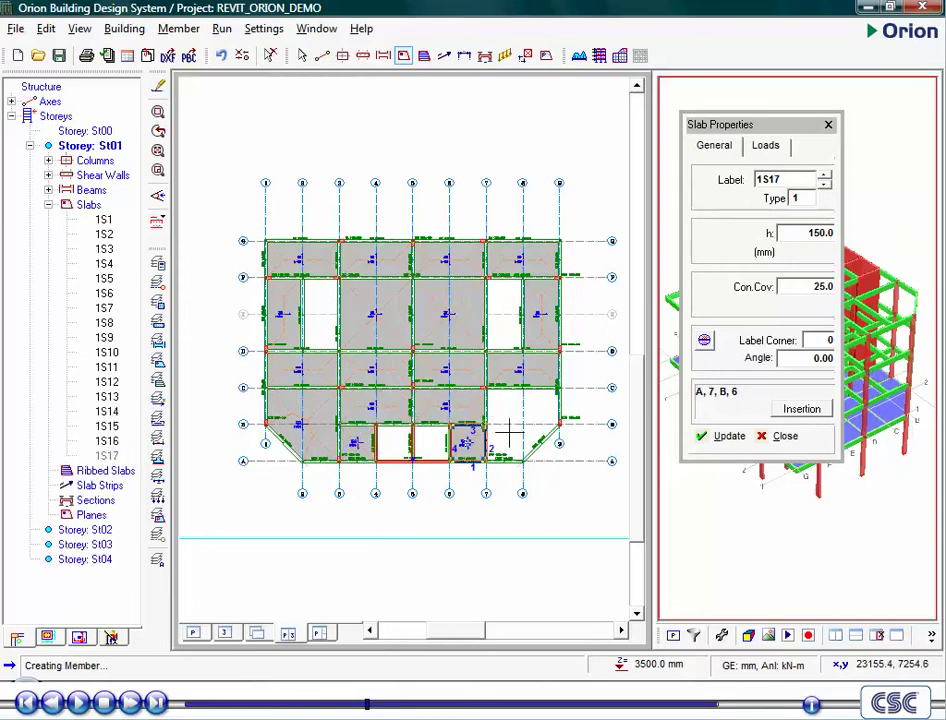
Step: Add slab 1S18 in the angled lower-right bay, then Generate Storey to copy St01 upward to St04
{"action": "left_click", "coordinate": [510, 432]}
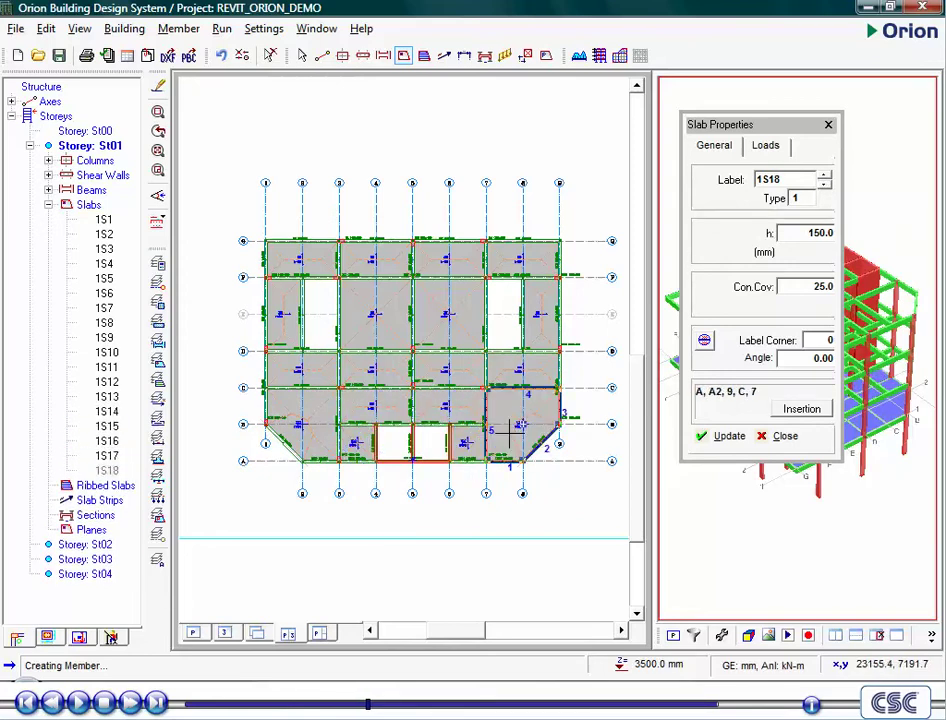
{"action": "left_click", "coordinate": [762, 437]}
{"action": "left_click", "coordinate": [52, 116]}
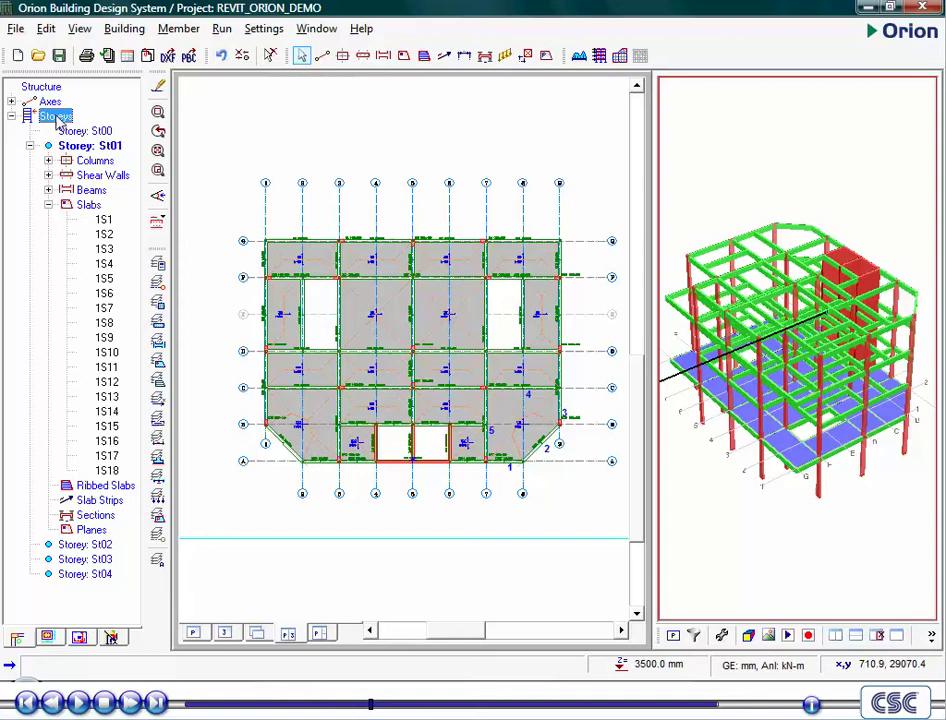
{"action": "right_click", "coordinate": [56, 117]}
{"action": "left_click", "coordinate": [125, 166]}
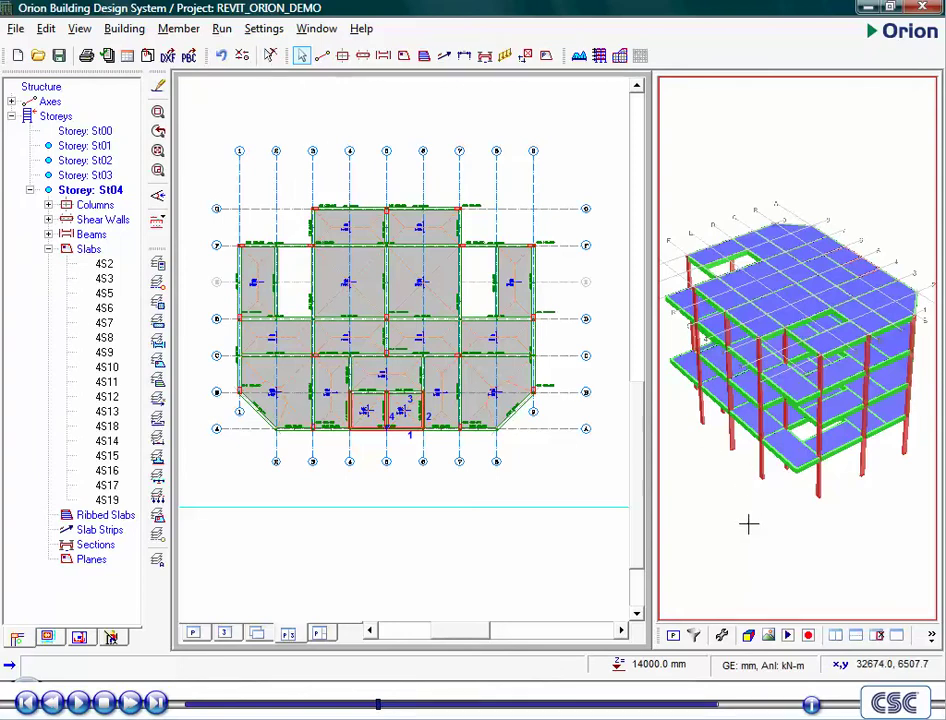
{"action": "mouse_move", "coordinate": [749, 523]}
{"action": "left_mouse_down"}
{"action": "mouse_move", "coordinate": [749, 534]}
{"action": "mouse_move", "coordinate": [845, 507]}
{"action": "mouse_move", "coordinate": [864, 441]}
{"action": "mouse_move", "coordinate": [862, 403]}
{"action": "mouse_move", "coordinate": [788, 492]}
{"action": "mouse_move", "coordinate": [745, 505]}
{"action": "left_mouse_up"}
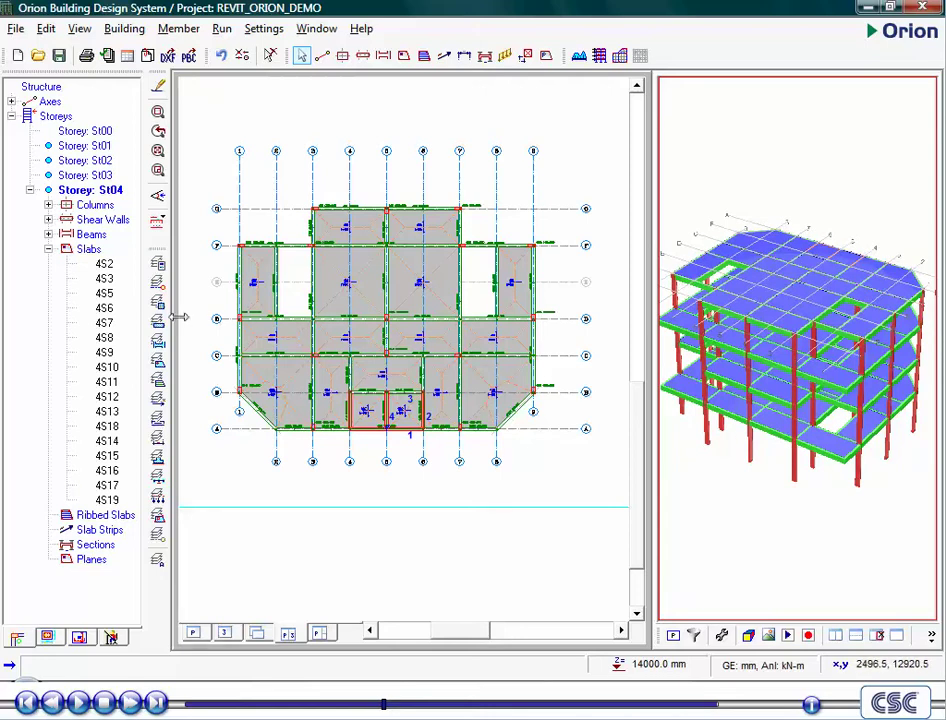
Step: Run Set Slab Types Automatically on storey St04's slabs and confirm
{"action": "right_click", "coordinate": [93, 254]}
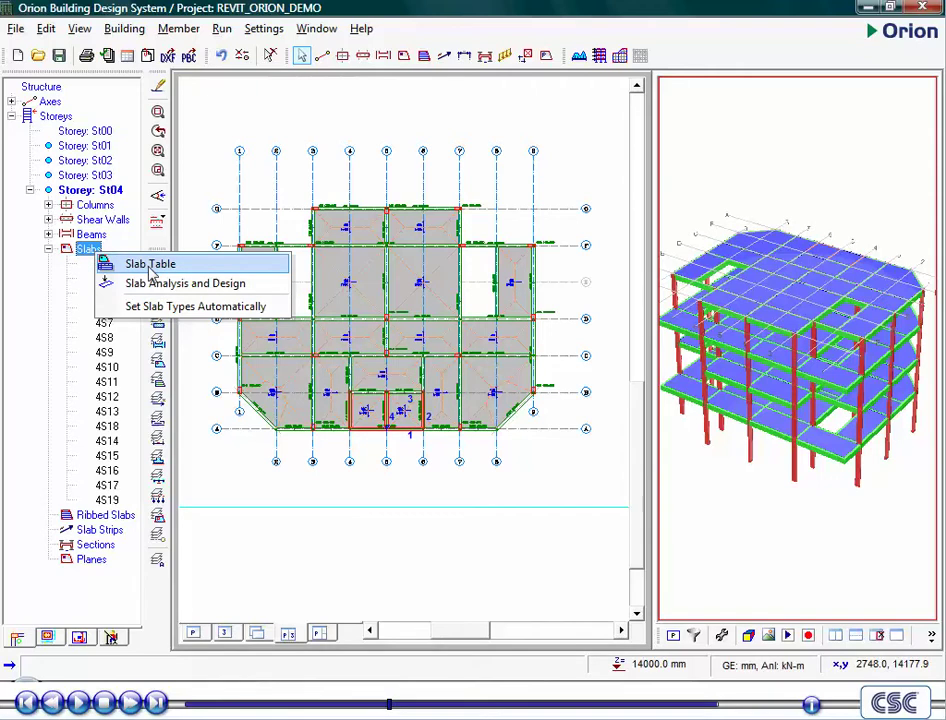
{"action": "left_click", "coordinate": [140, 306]}
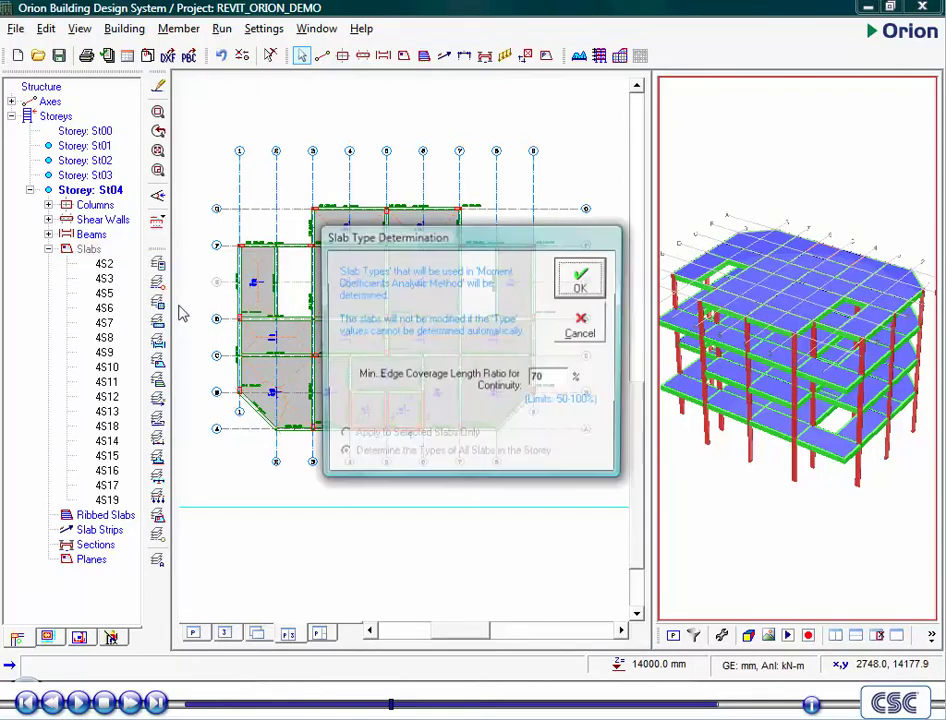
{"action": "left_click", "coordinate": [570, 289]}
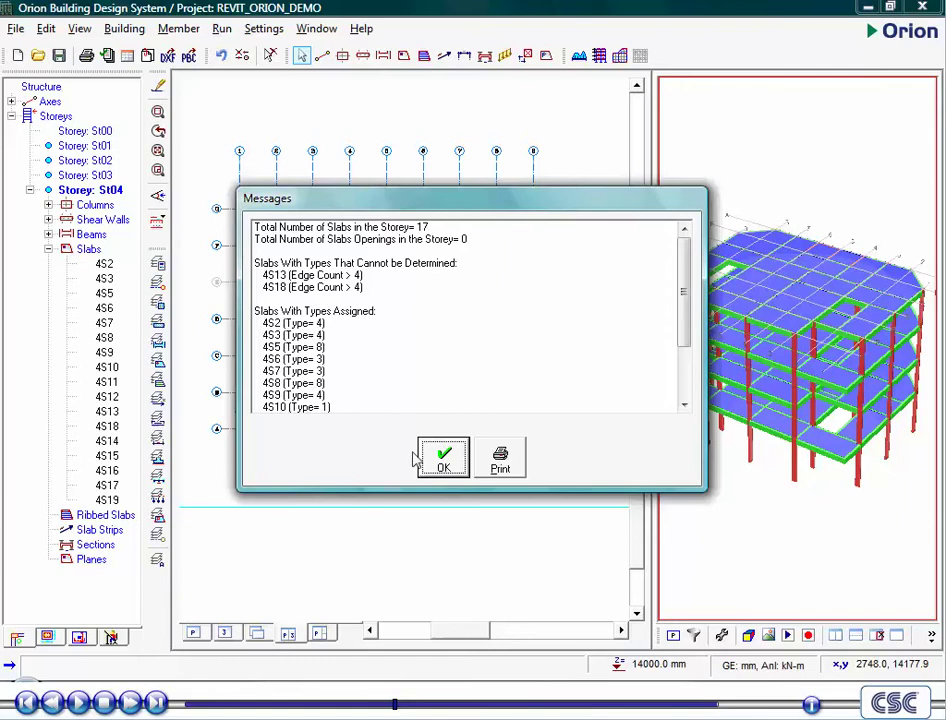
Step: Close the slab type report, open Run > Building Analysis, and review then cancel the LC10 combinations
{"action": "left_click", "coordinate": [441, 461]}
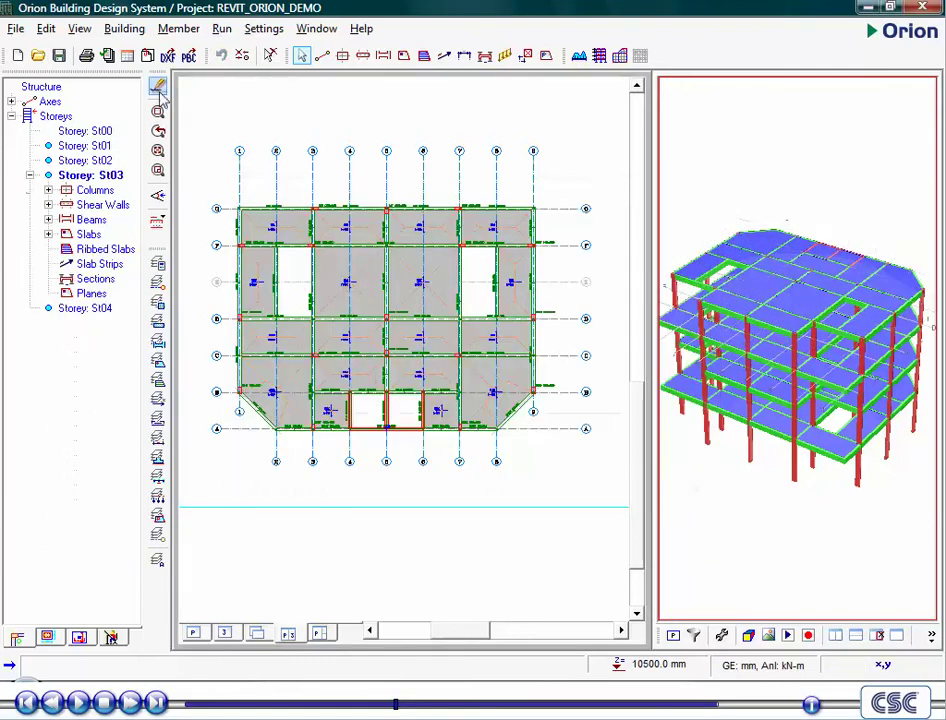
{"action": "left_click", "coordinate": [221, 29]}
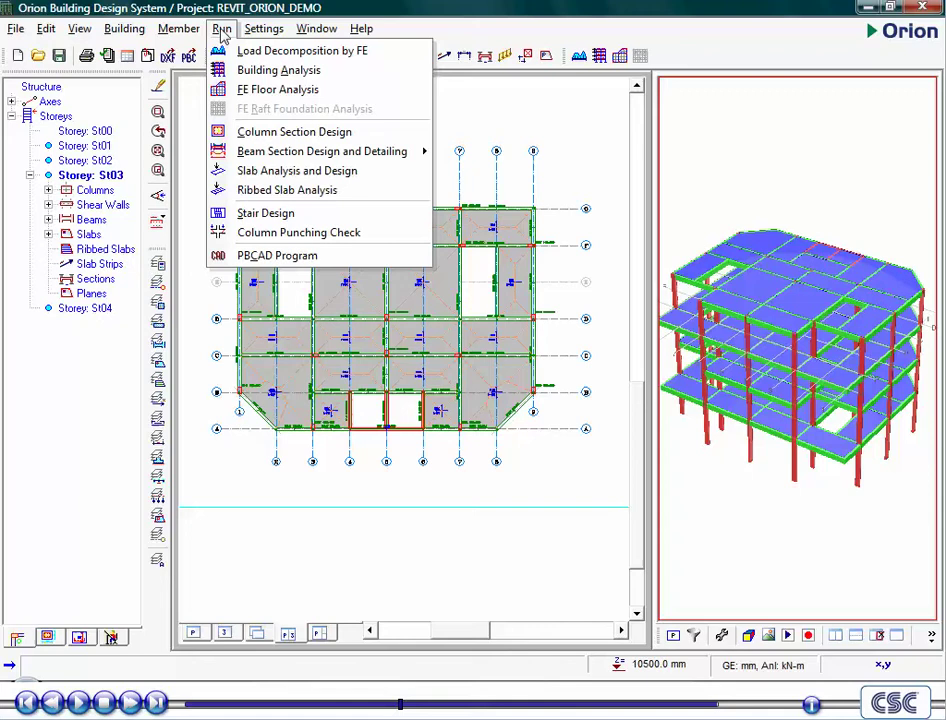
{"action": "left_click", "coordinate": [239, 70]}
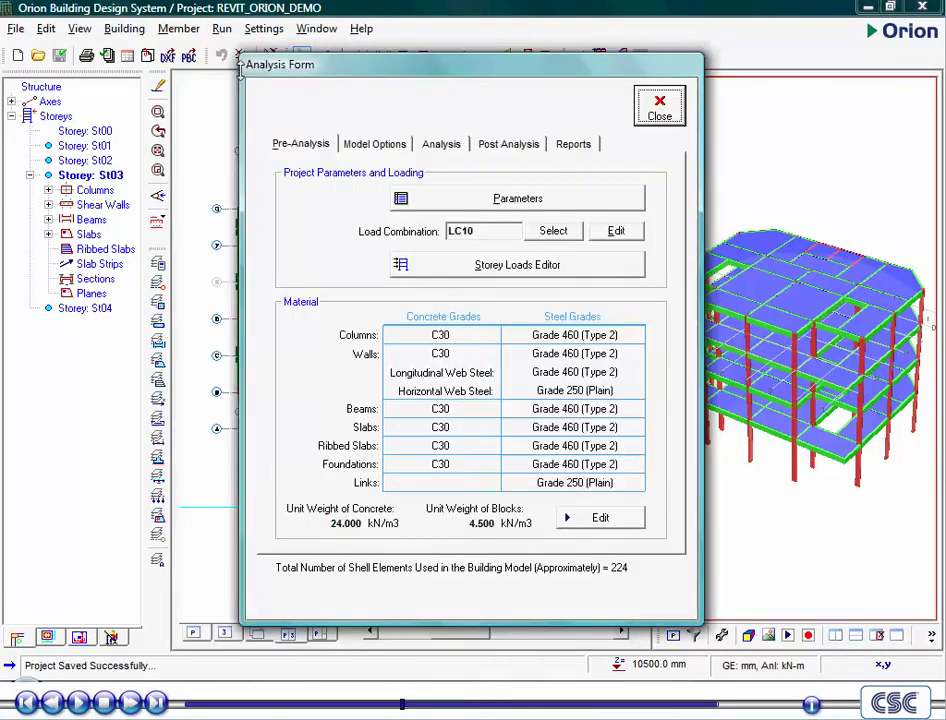
{"action": "left_click", "coordinate": [612, 232]}
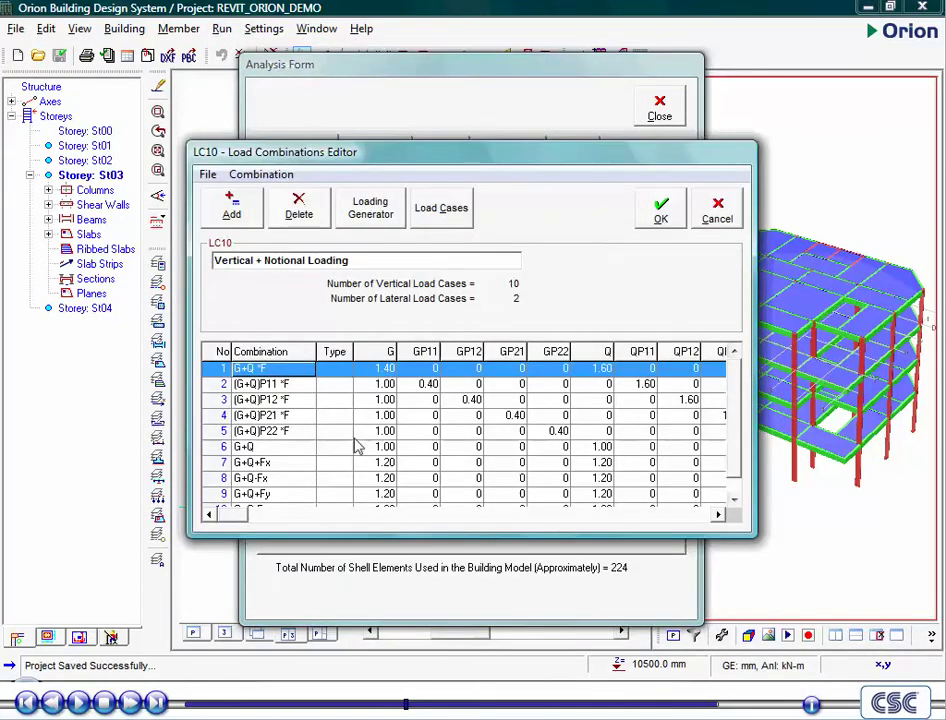
{"action": "left_click", "coordinate": [720, 215]}
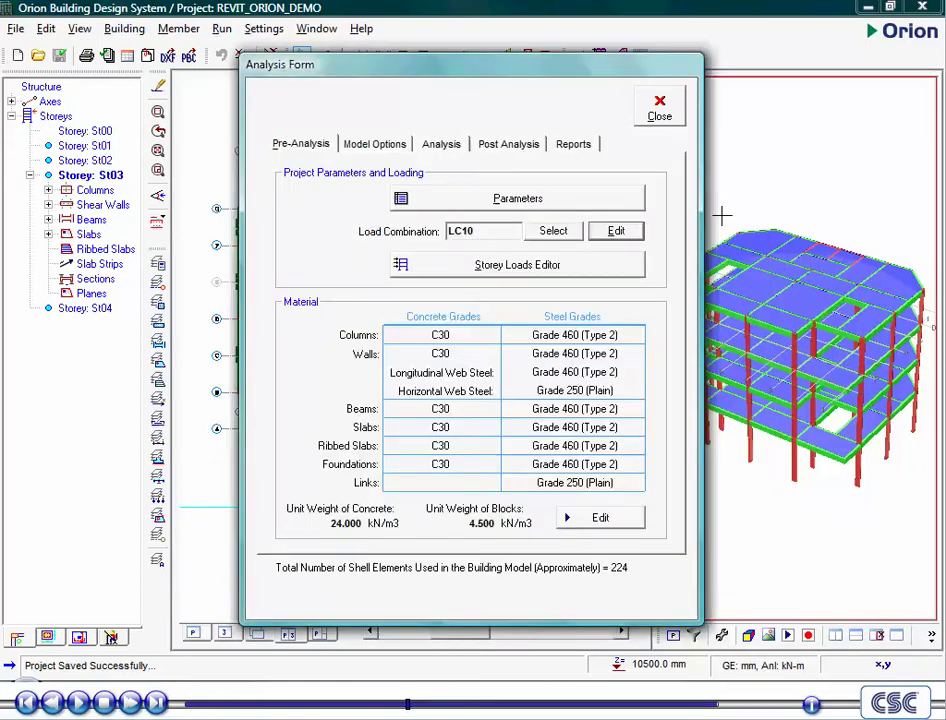
{"action": "left_click", "coordinate": [597, 517]}
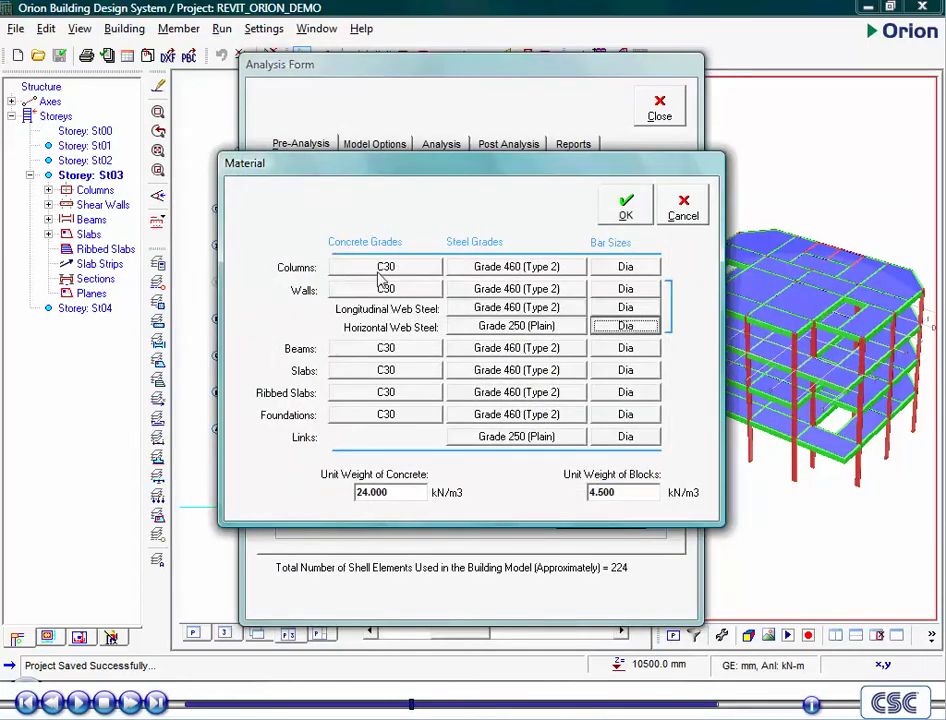
{"action": "left_click", "coordinate": [383, 268]}
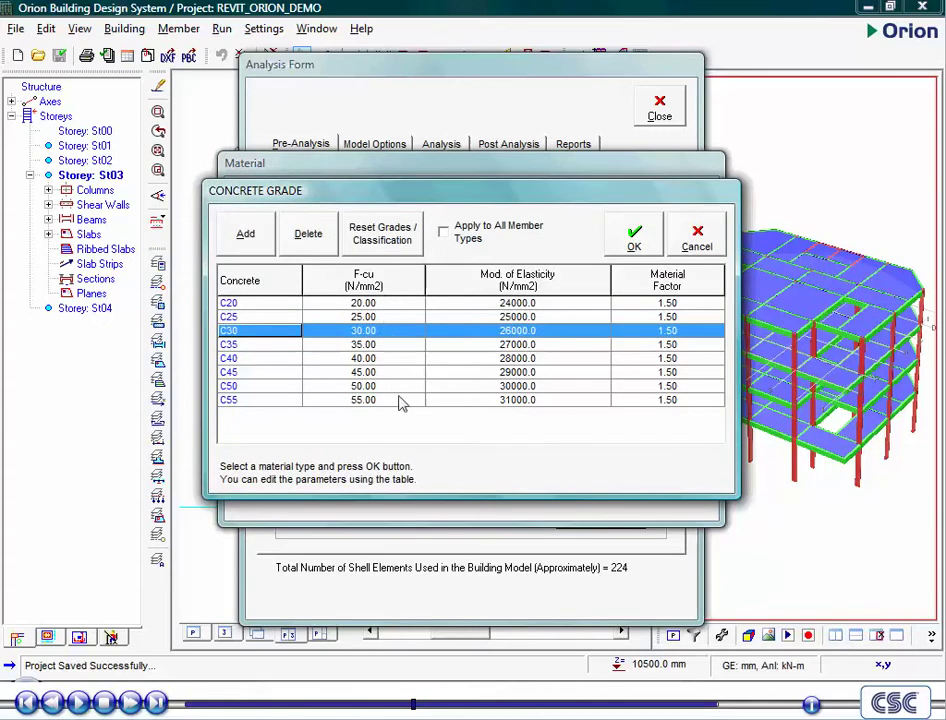
{"action": "left_click", "coordinate": [696, 244]}
{"action": "left_click", "coordinate": [534, 268]}
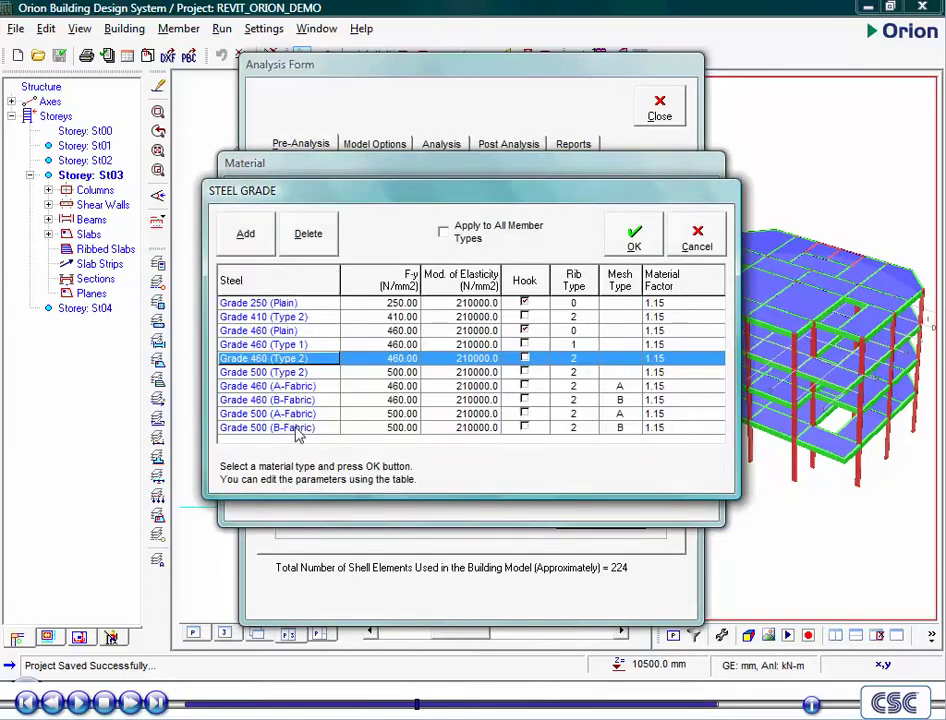
{"action": "left_click", "coordinate": [697, 237]}
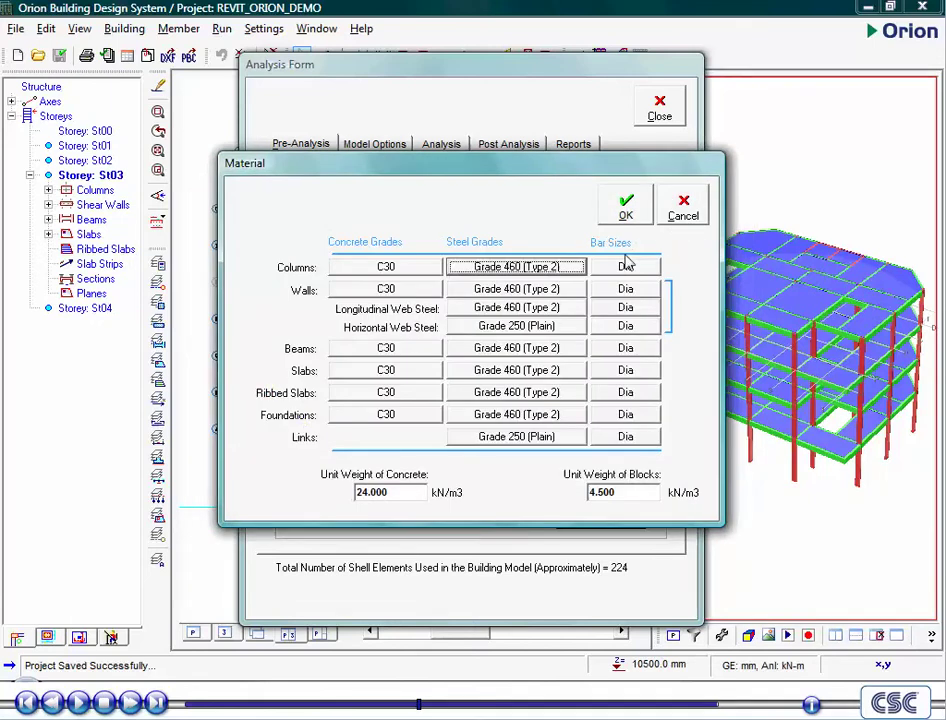
{"action": "left_click", "coordinate": [660, 268]}
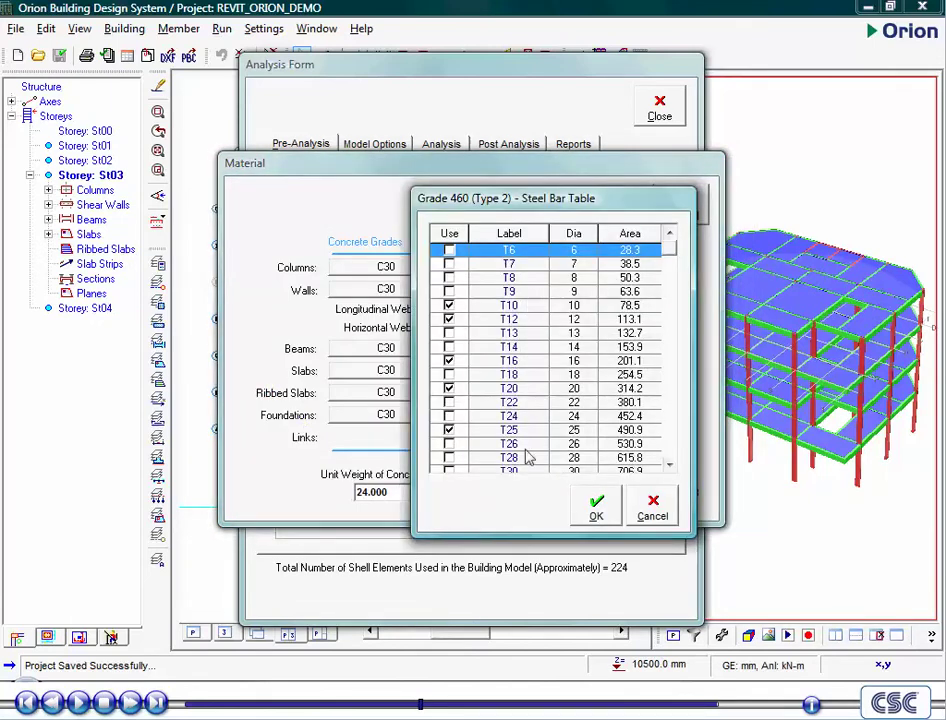
{"action": "left_click", "coordinate": [653, 510]}
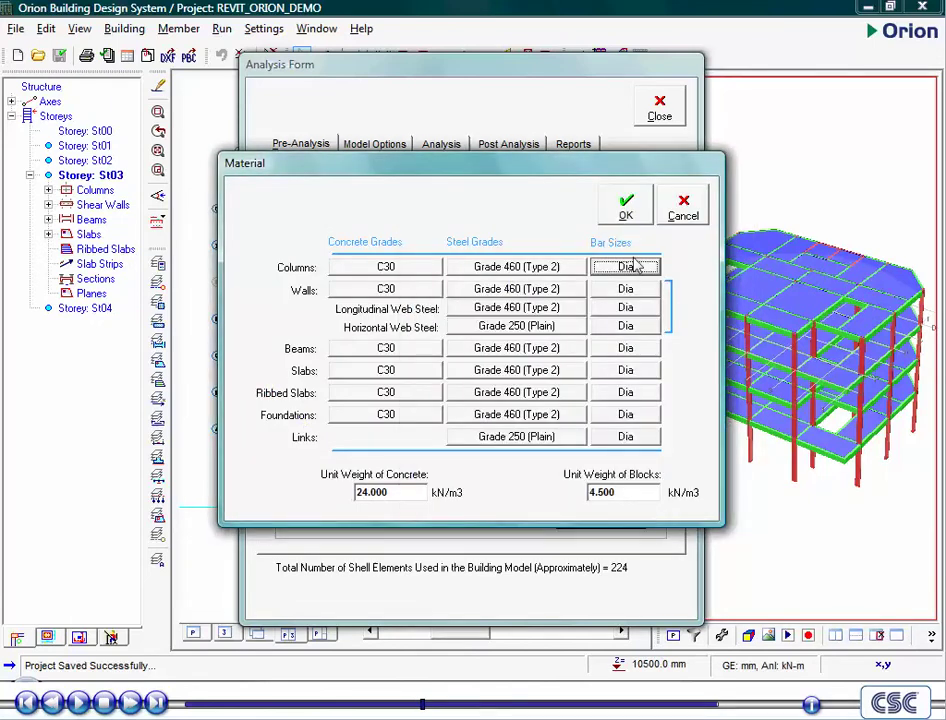
{"action": "left_click", "coordinate": [625, 212]}
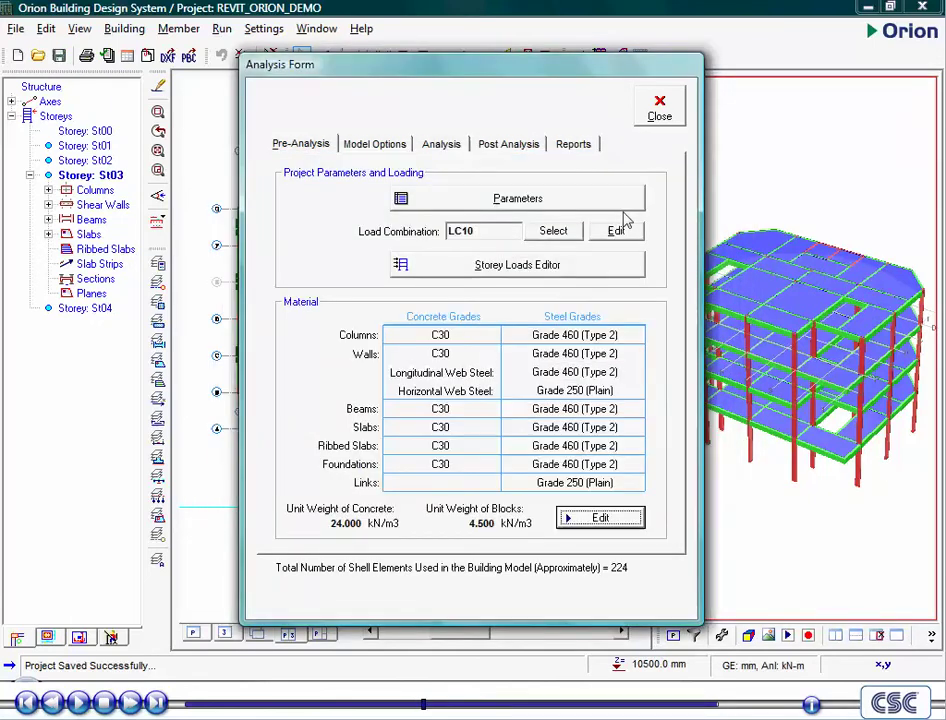
Step: Review the Model Options page, then show the Analysis page with Building Analysis and Static Analysis set
{"action": "left_click", "coordinate": [390, 146]}
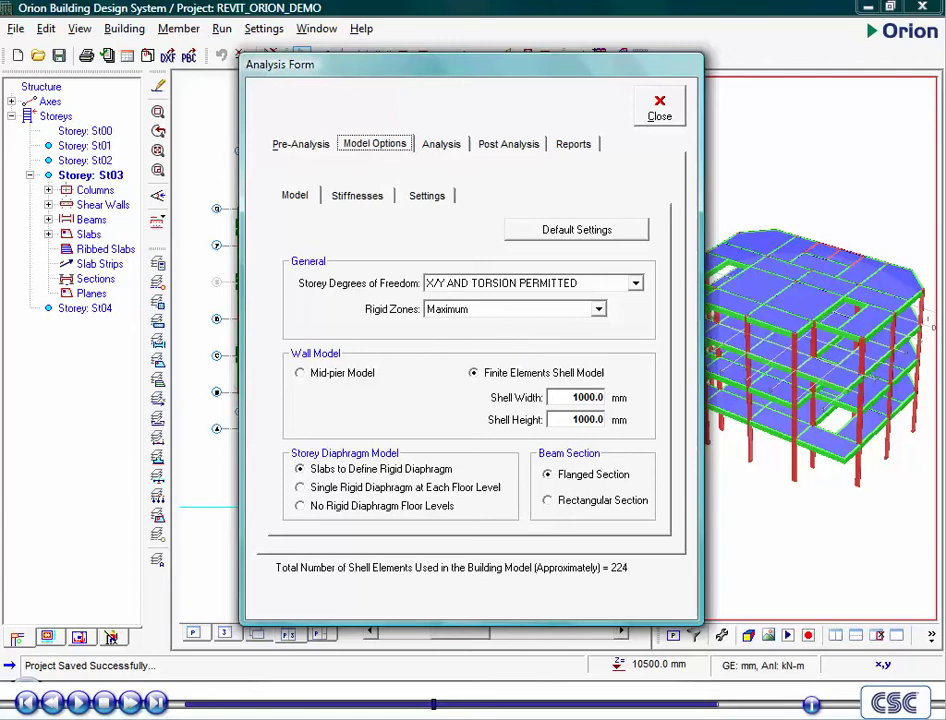
{"action": "left_click", "coordinate": [442, 145]}
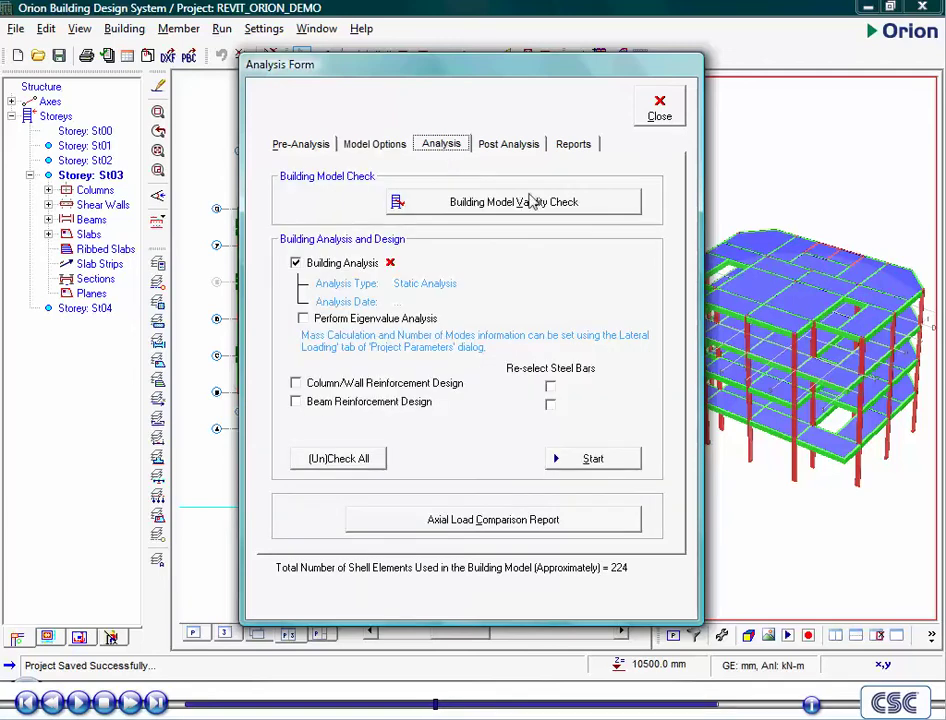
Step: Check the building model's validity, then run the static building analysis to completion in 6.91 sec
{"action": "left_click", "coordinate": [586, 204]}
{"action": "left_click", "coordinate": [616, 162]}
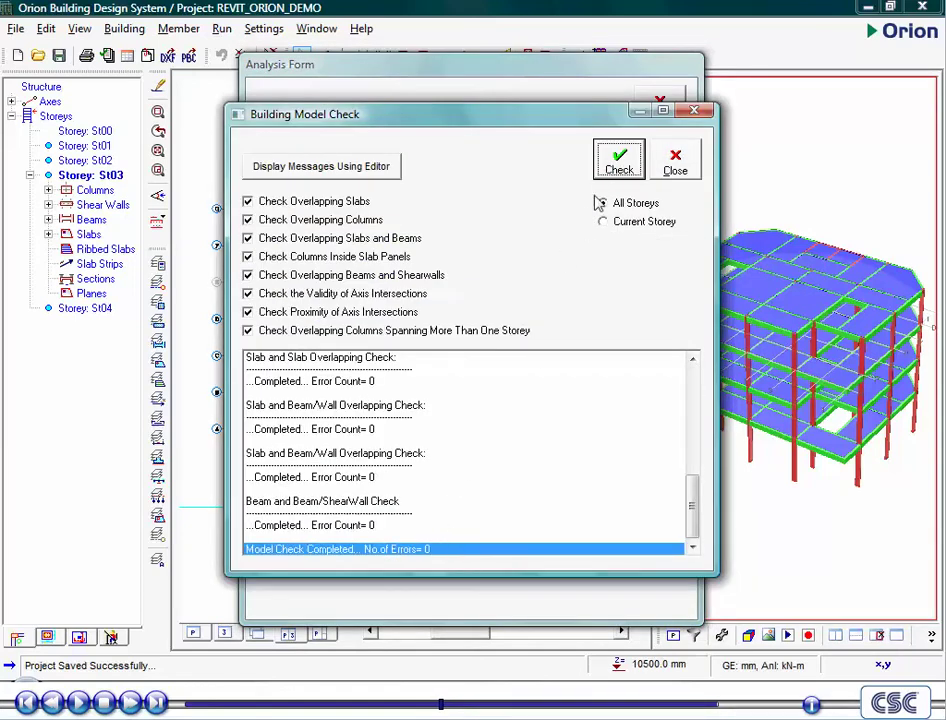
{"action": "left_click", "coordinate": [674, 163]}
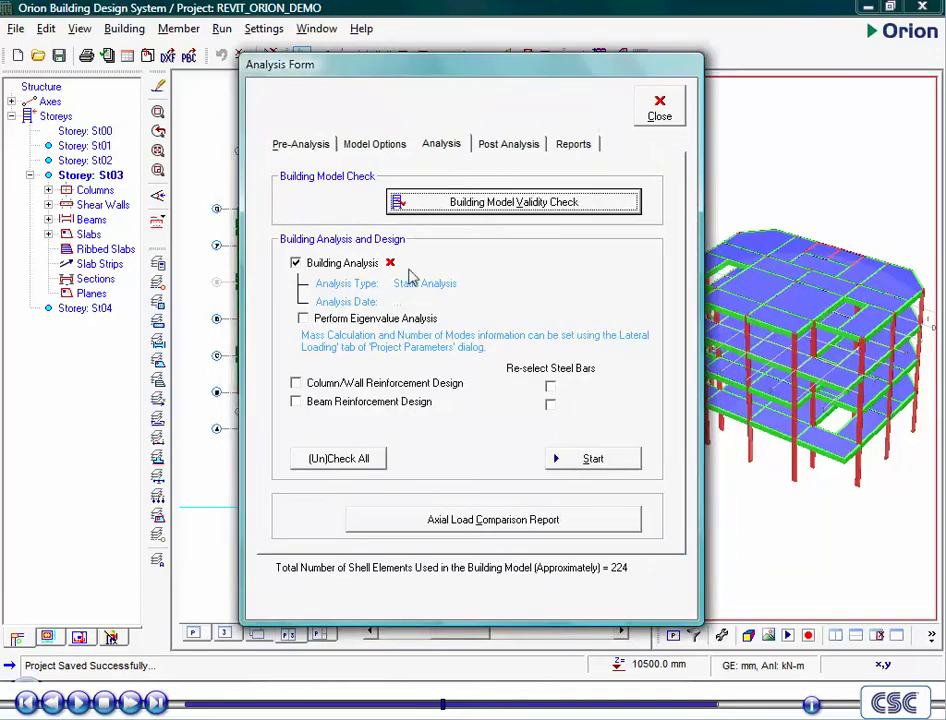
{"action": "left_click", "coordinate": [591, 466]}
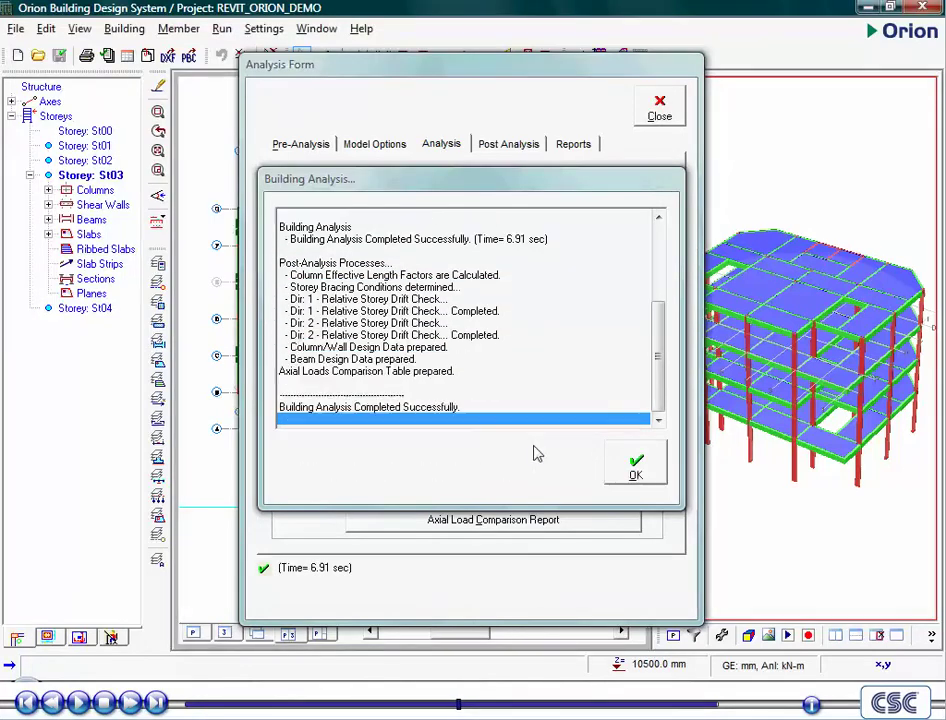
{"action": "left_click", "coordinate": [635, 467]}
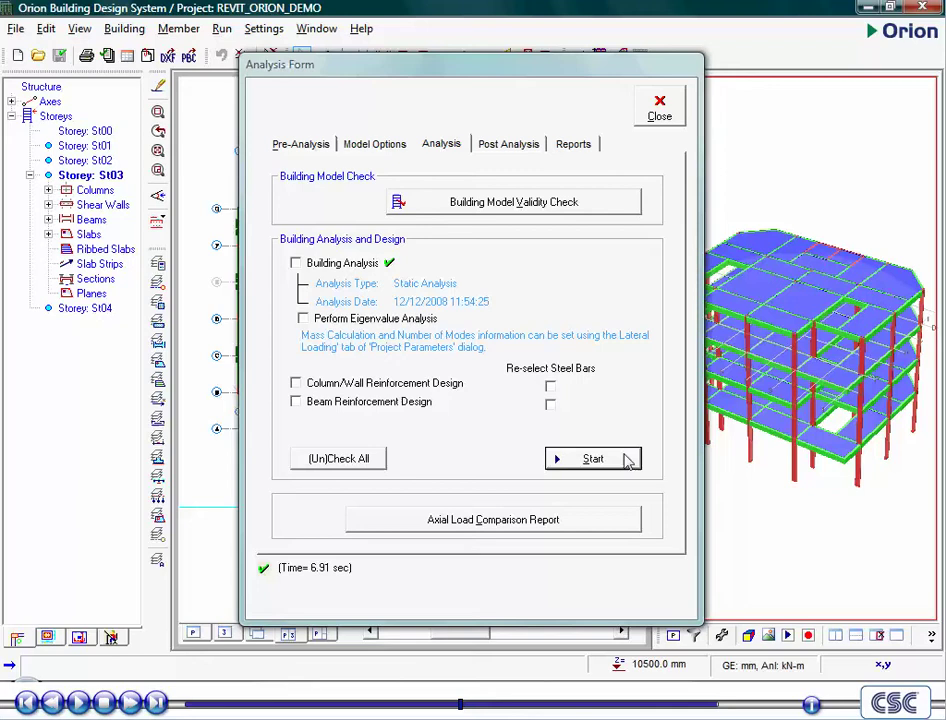
Step: Display the 3D analysis model with M3 moment diagrams, framing the whole building and shear wall
{"action": "left_click", "coordinate": [530, 145]}
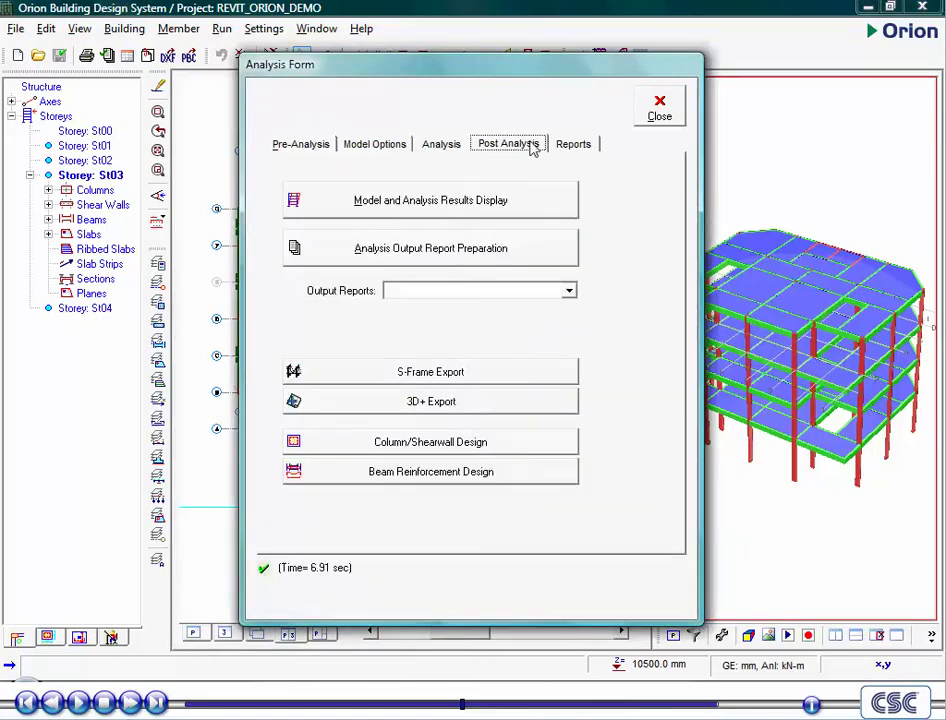
{"action": "left_click", "coordinate": [491, 203]}
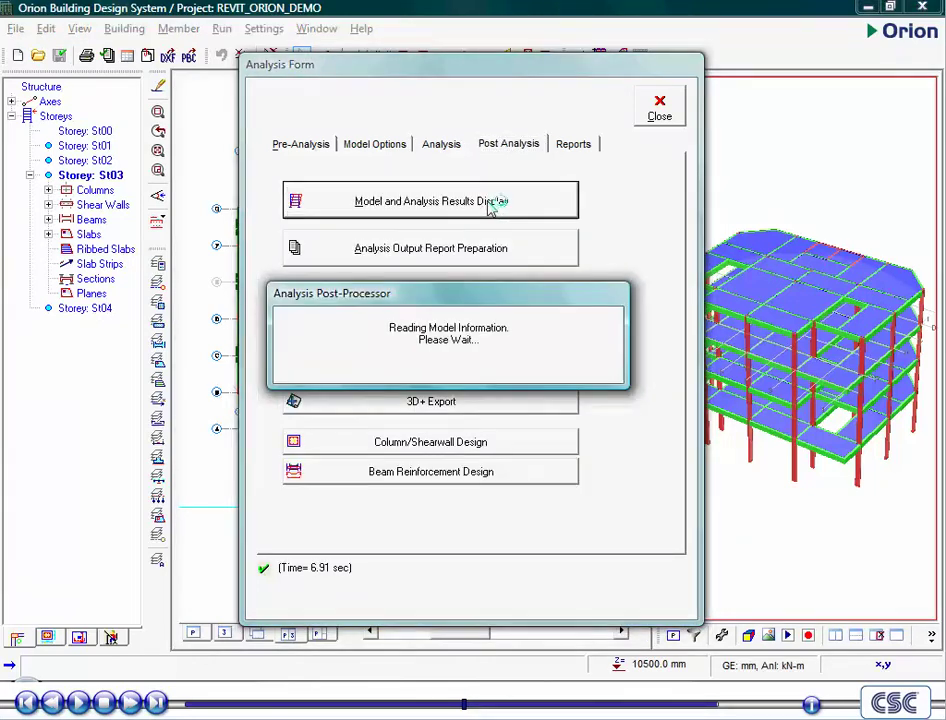
{"action": "scroll", "coordinate": [376, 298], "scroll_direction": "up", "scroll_amount": 5}
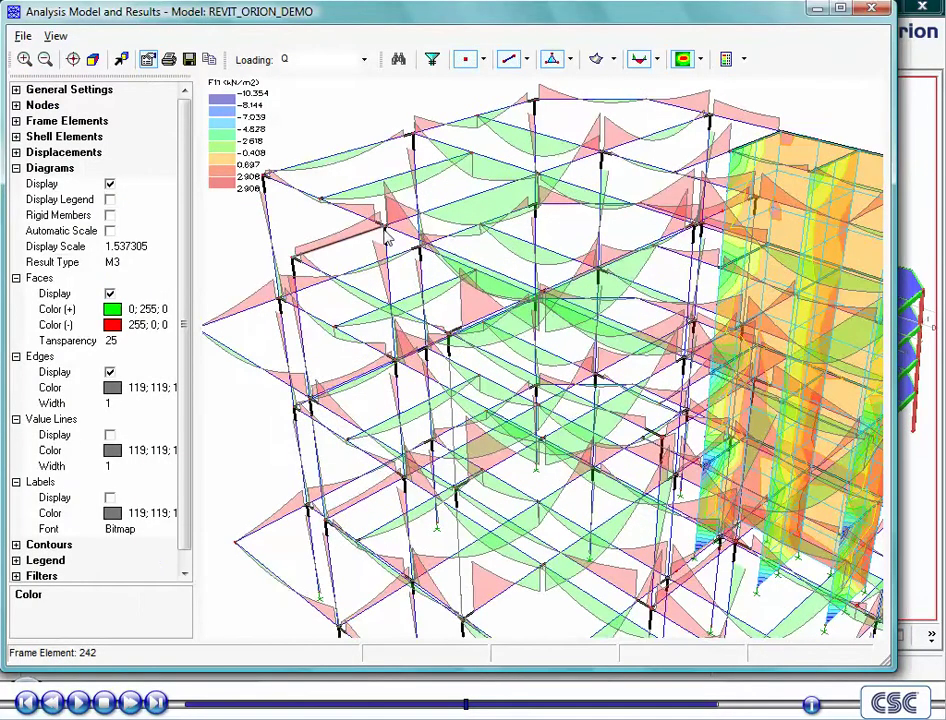
{"action": "scroll", "coordinate": [475, 300], "scroll_direction": "up", "scroll_amount": 6}
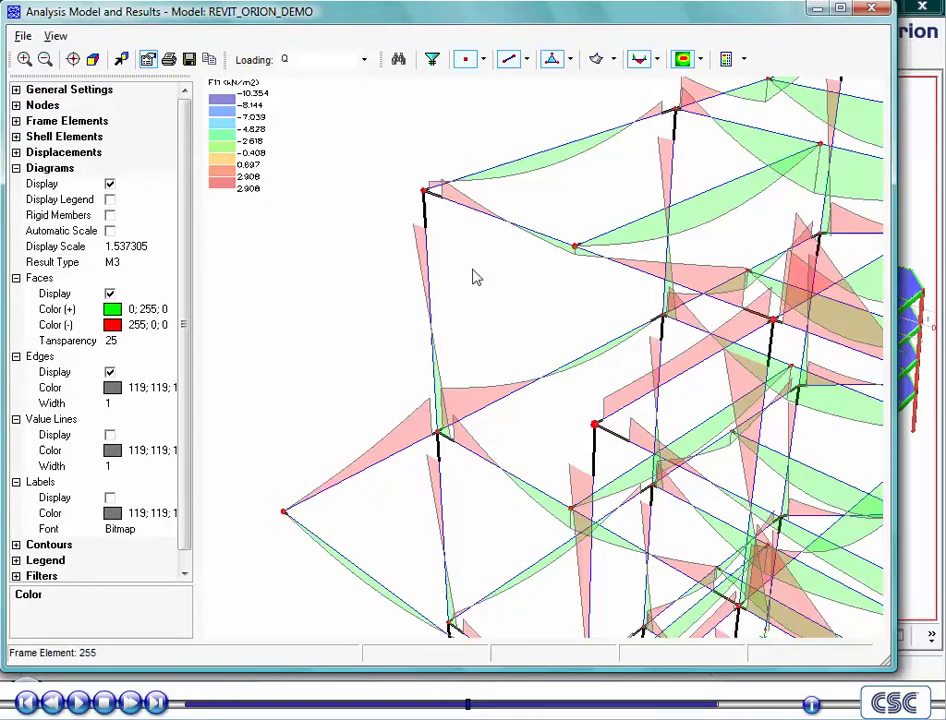
{"action": "scroll", "coordinate": [450, 298], "scroll_direction": "up", "scroll_amount": 6}
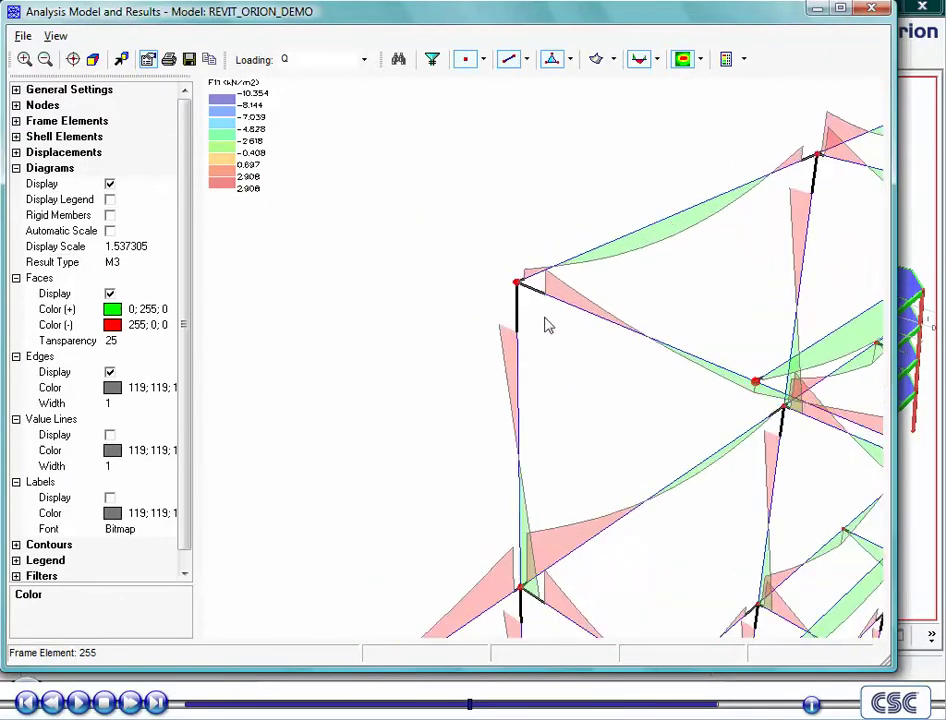
{"action": "scroll", "coordinate": [548, 318], "scroll_direction": "up", "scroll_amount": 3}
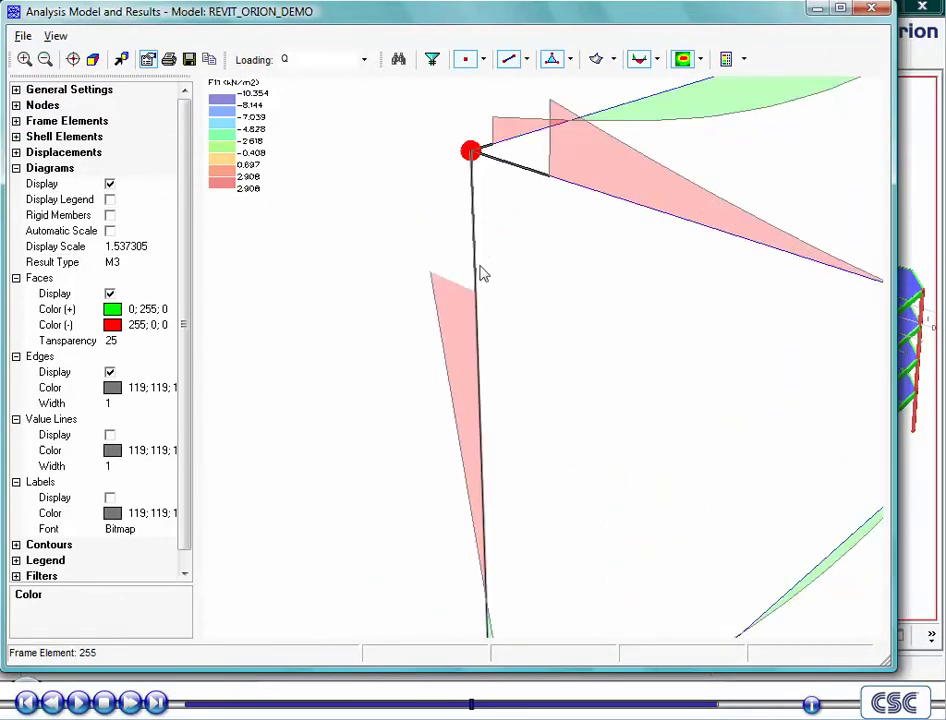
{"action": "scroll", "coordinate": [534, 184], "scroll_direction": "down", "scroll_amount": 5}
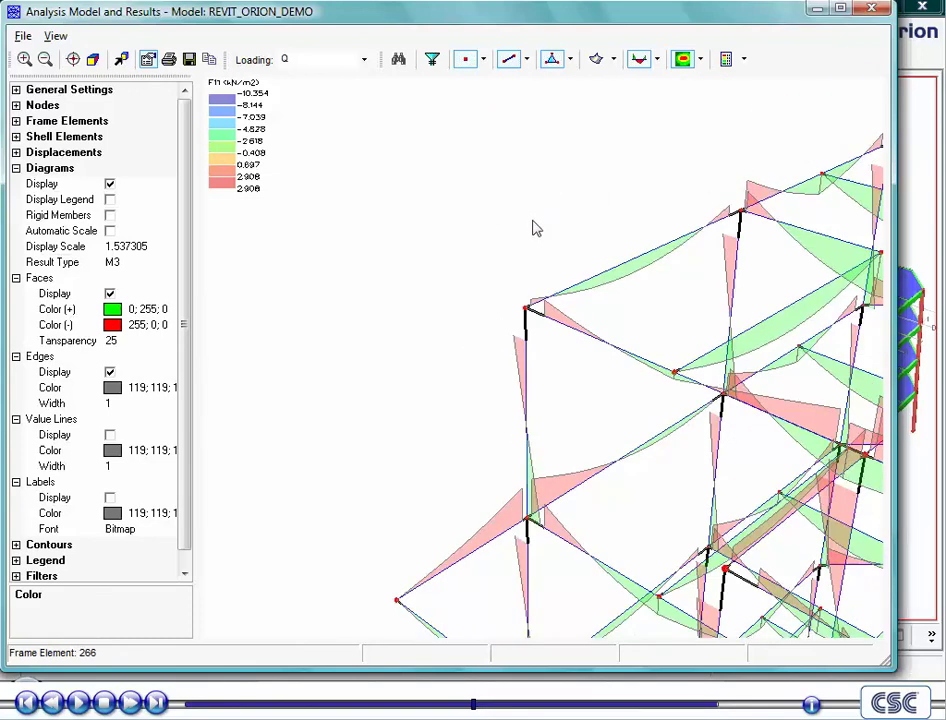
{"action": "middle_click_drag", "start_coordinate": [743, 369], "coordinate": [645, 200]}
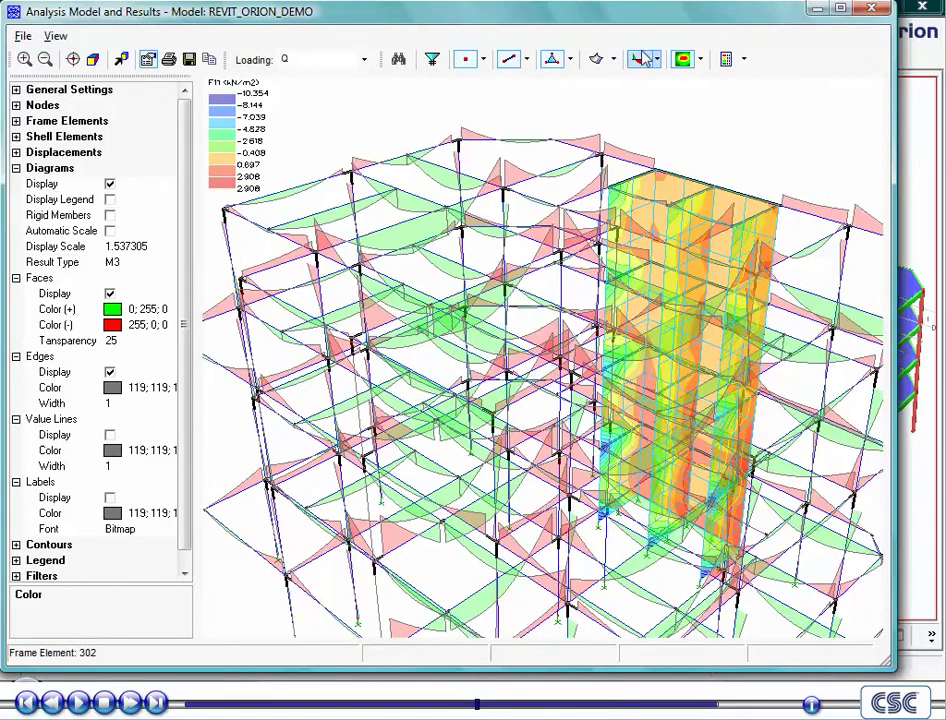
Step: Hide the moment diagrams and show the displaced shape under the FX load case
{"action": "left_click", "coordinate": [643, 58]}
{"action": "left_click", "coordinate": [595, 59]}
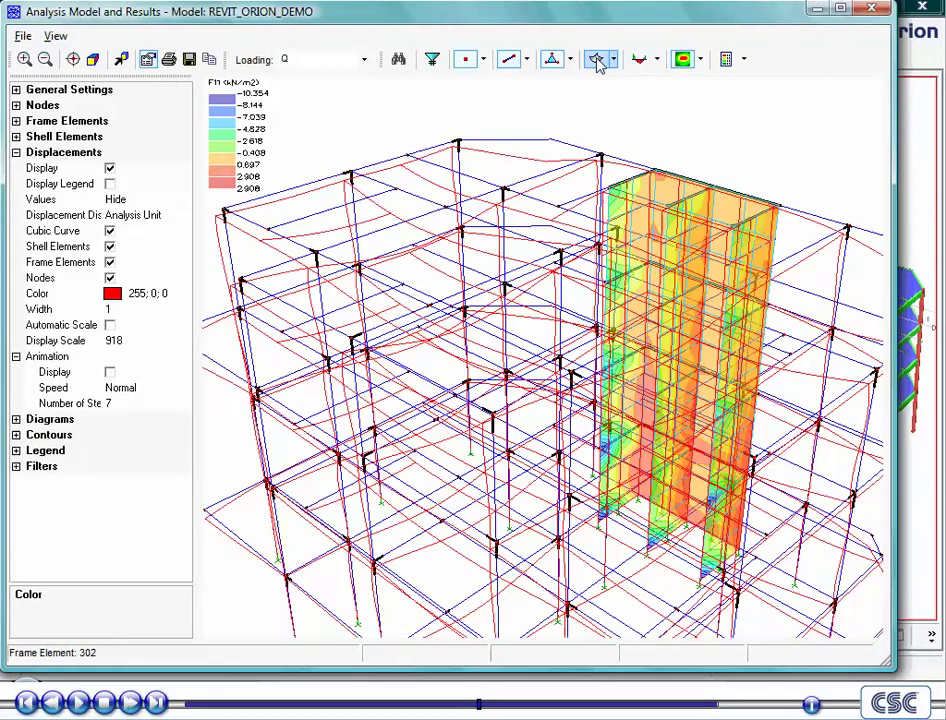
{"action": "left_click", "coordinate": [365, 60]}
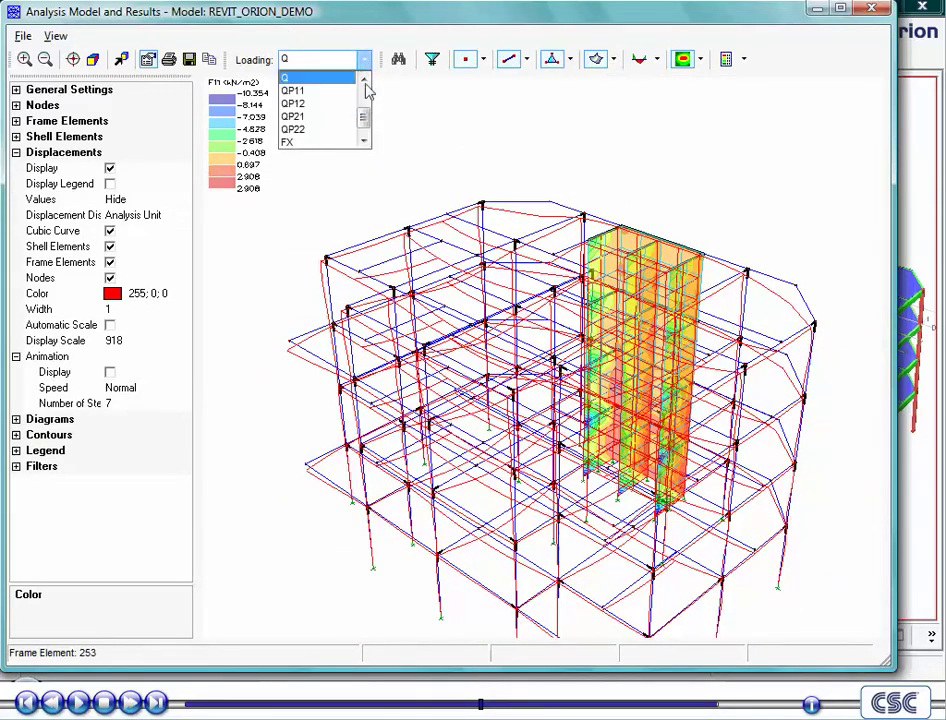
{"action": "scroll", "coordinate": [365, 125], "scroll_direction": "down", "scroll_amount": 1}
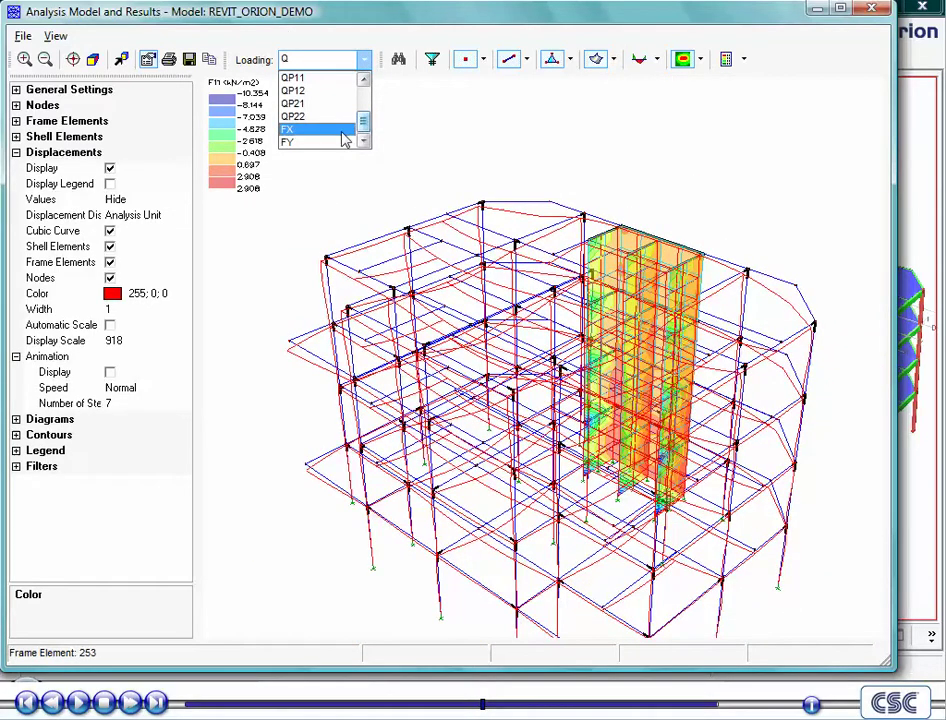
{"action": "left_click", "coordinate": [340, 131]}
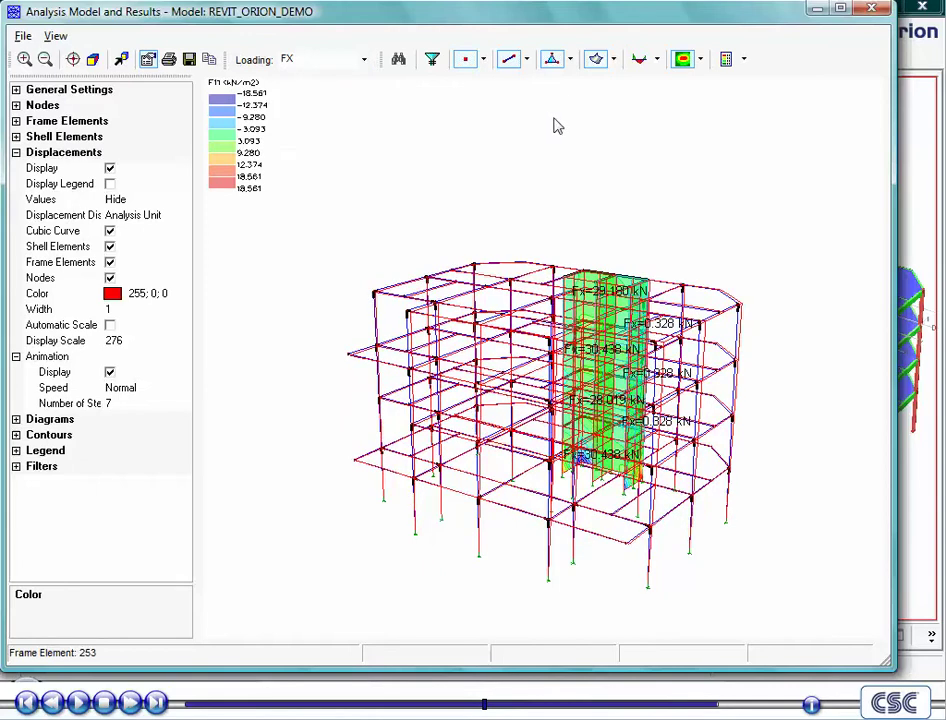
Step: Close the results window and Analysis Form, and open the Column Section Design table
{"action": "left_click", "coordinate": [874, 10]}
{"action": "left_click", "coordinate": [660, 110]}
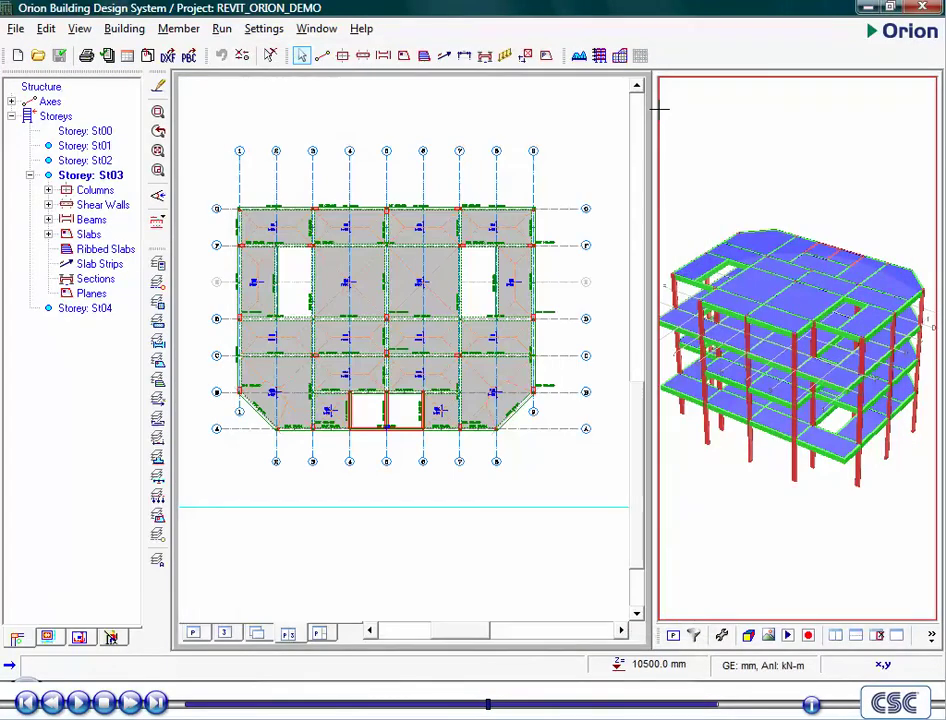
{"action": "left_click", "coordinate": [221, 29]}
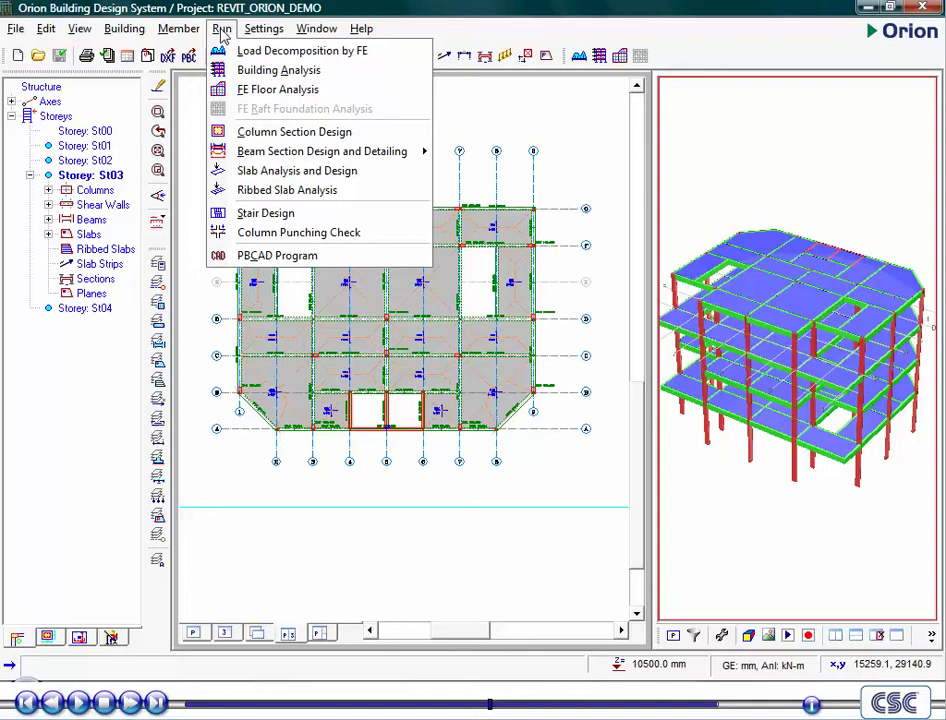
{"action": "left_click", "coordinate": [250, 135]}
Step: Review the column design Steel Bars settings and link patterns, then cancel without changes
{"action": "left_click", "coordinate": [124, 30]}
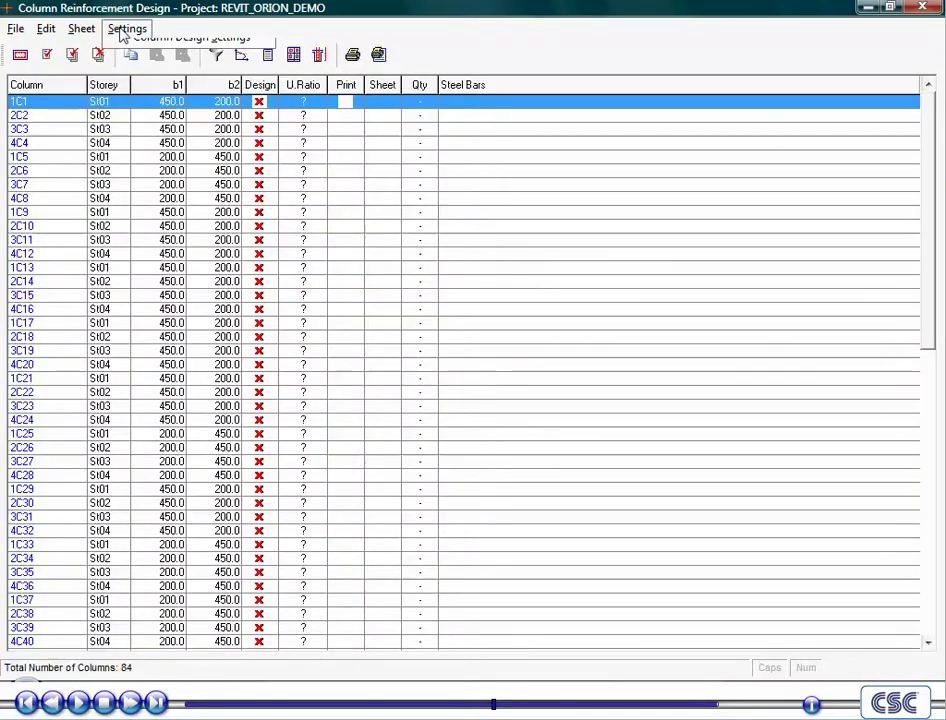
{"action": "left_click", "coordinate": [165, 50]}
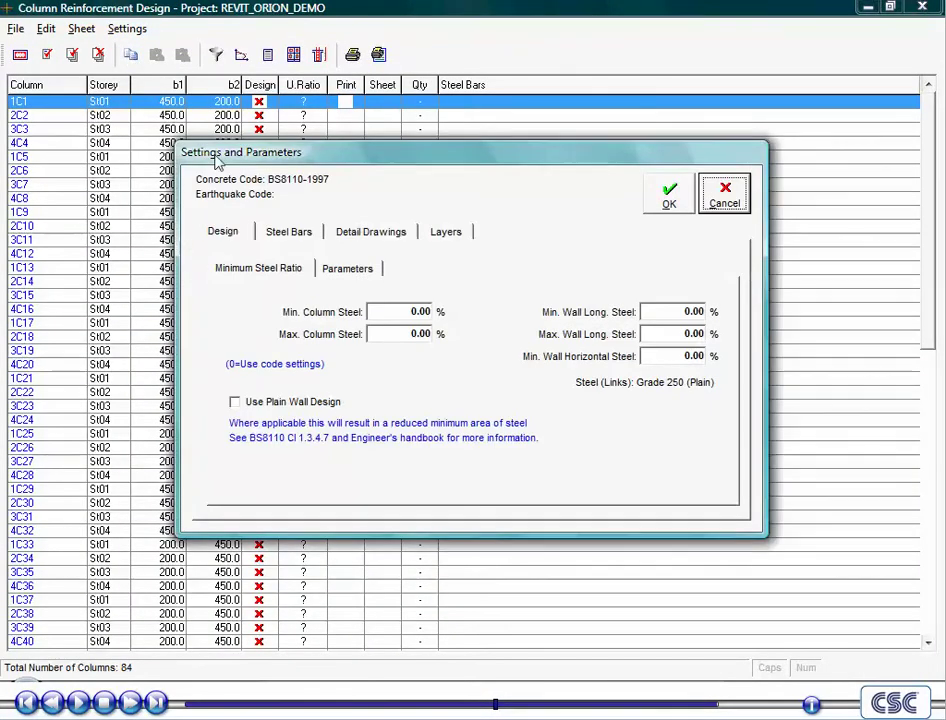
{"action": "left_click", "coordinate": [288, 232]}
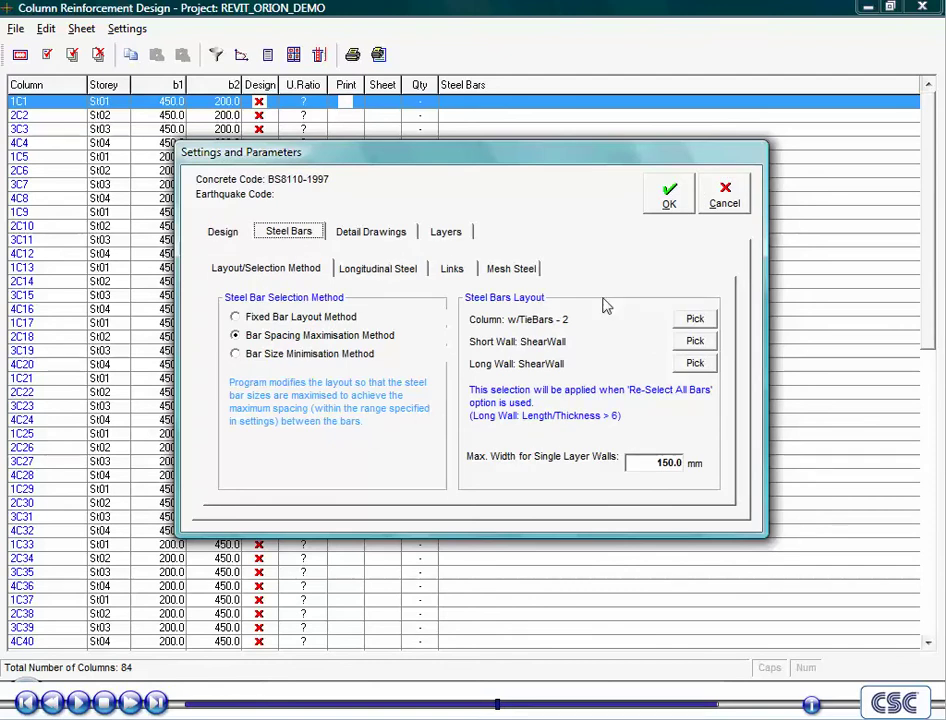
{"action": "left_click", "coordinate": [695, 319]}
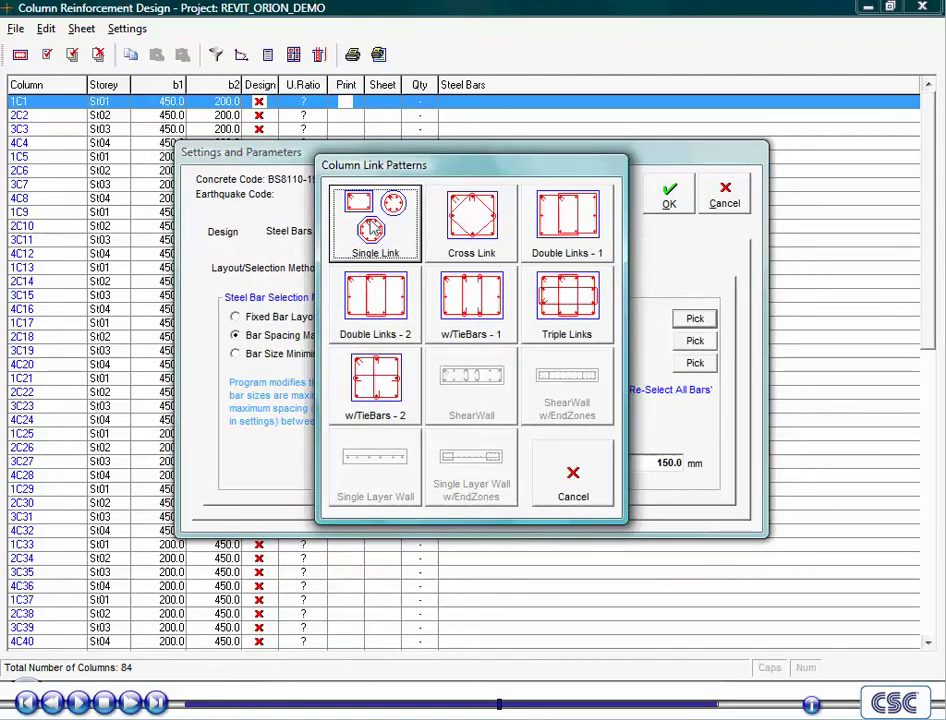
{"action": "left_click", "coordinate": [573, 478]}
{"action": "left_click", "coordinate": [725, 196]}
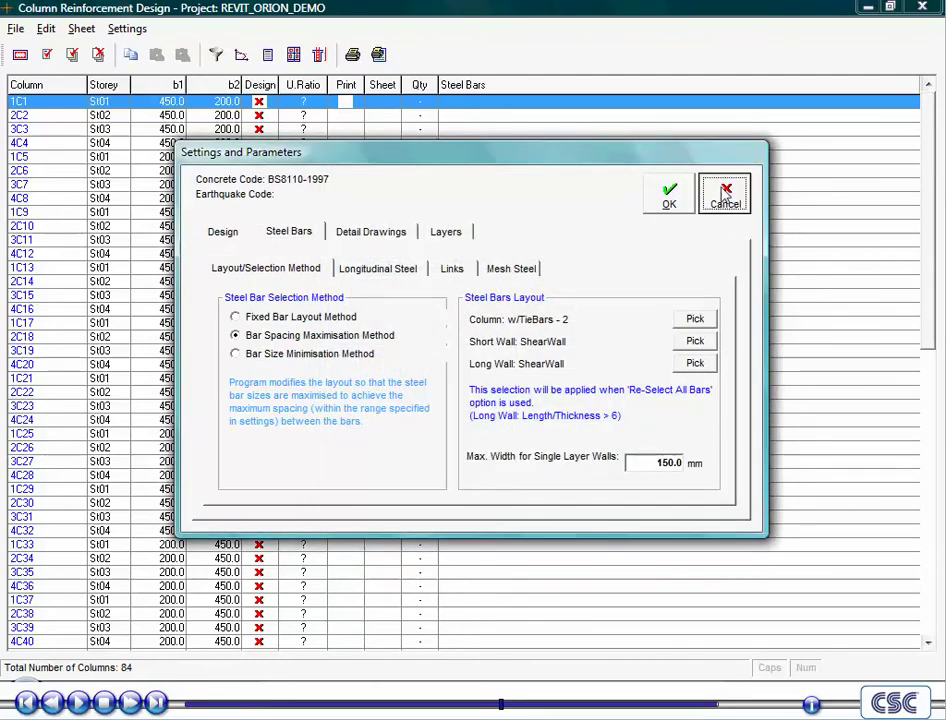
{"action": "left_click", "coordinate": [25, 32]}
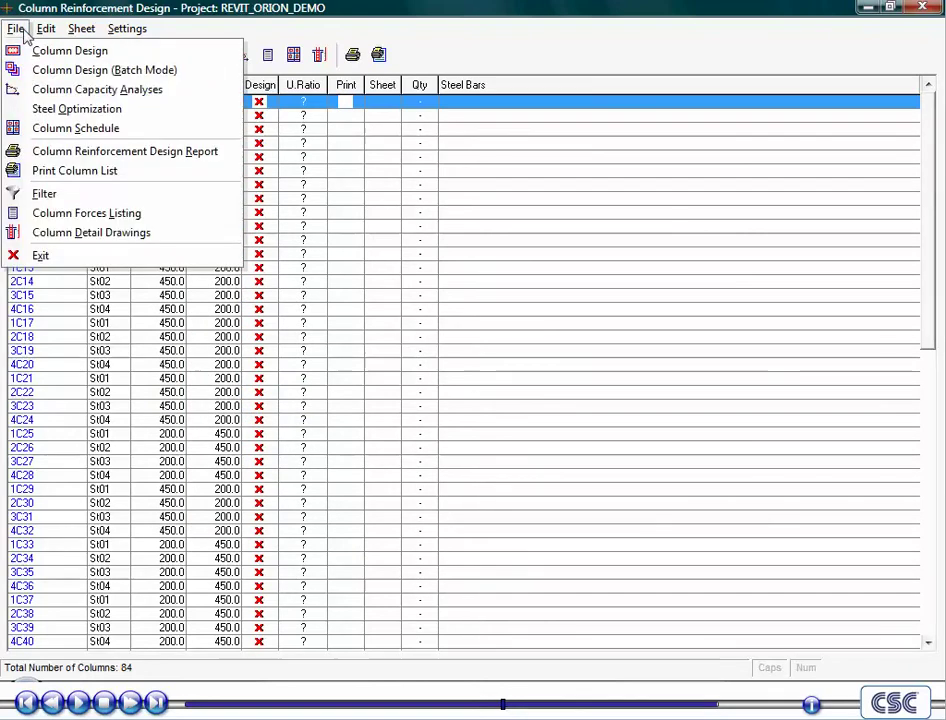
Step: Batch-design all 84 columns with Re-select All Steel Bars, then scroll through the updated grid
{"action": "left_click", "coordinate": [43, 72]}
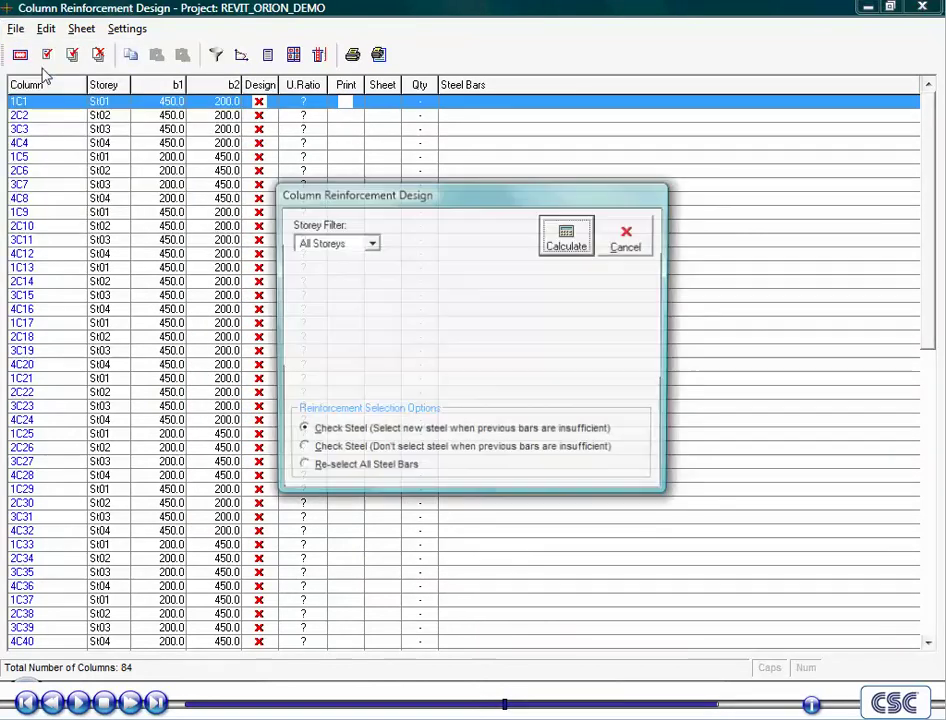
{"action": "left_click", "coordinate": [303, 467]}
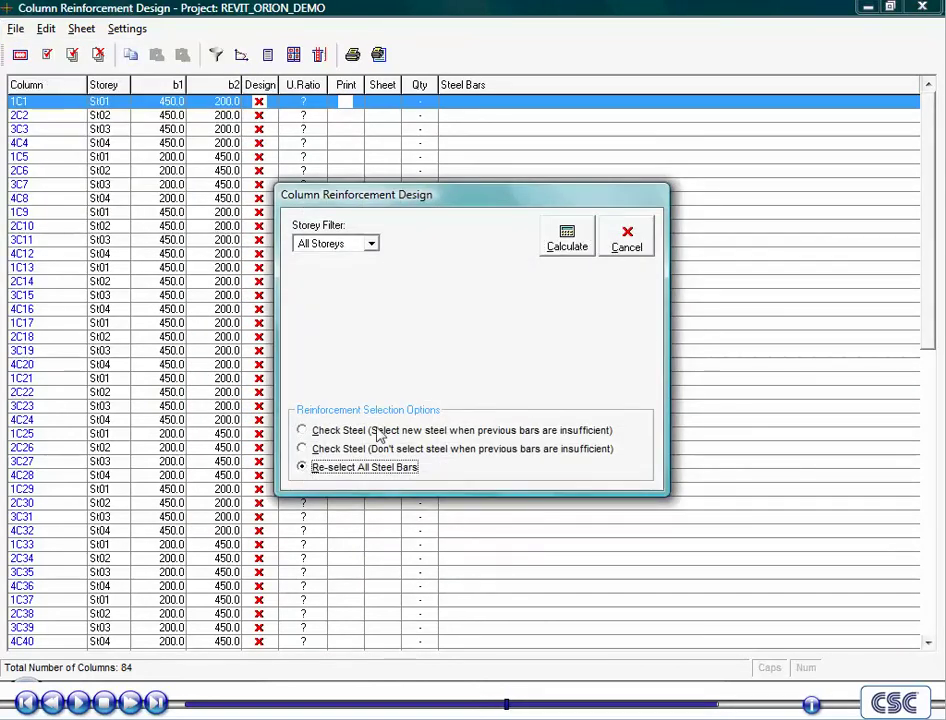
{"action": "left_click", "coordinate": [560, 249]}
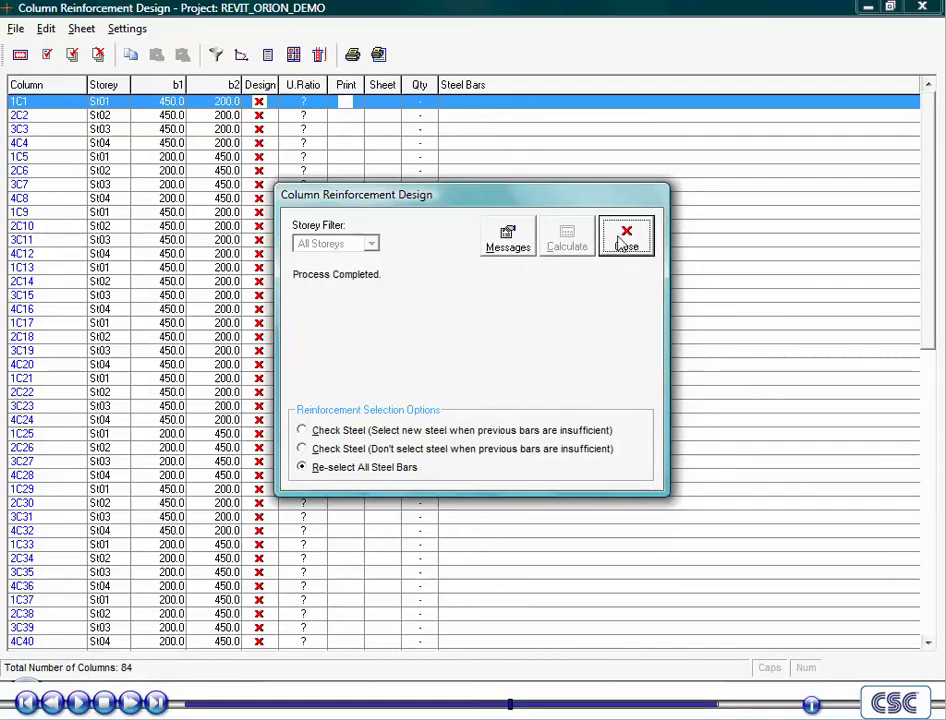
{"action": "left_click", "coordinate": [625, 242]}
{"action": "scroll", "coordinate": [258, 190], "scroll_direction": "down", "scroll_amount": 8}
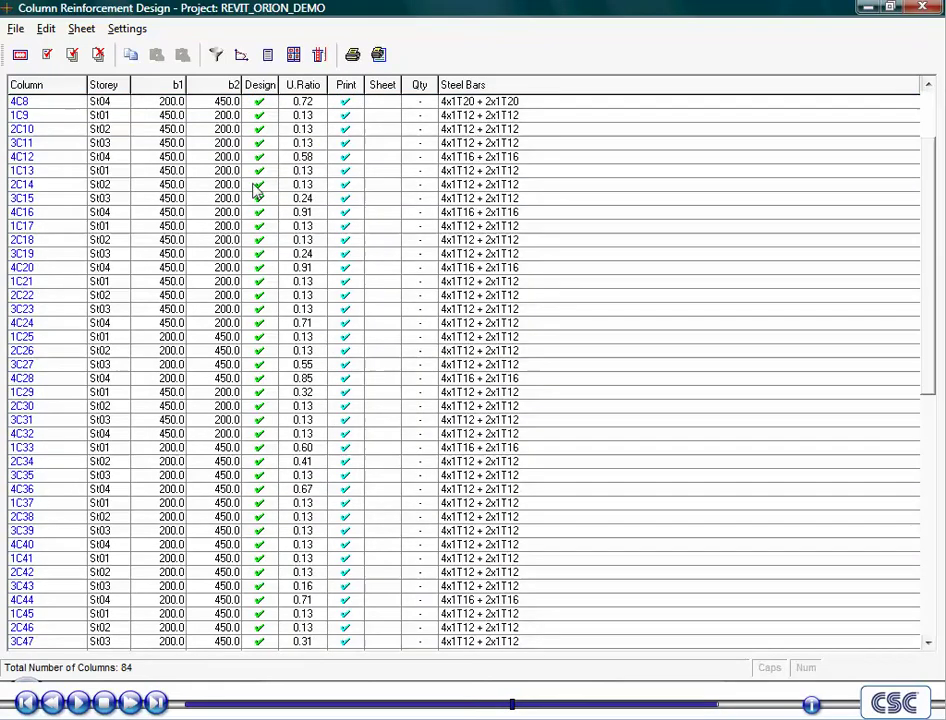
{"action": "scroll", "coordinate": [254, 195], "scroll_direction": "down", "scroll_amount": 5}
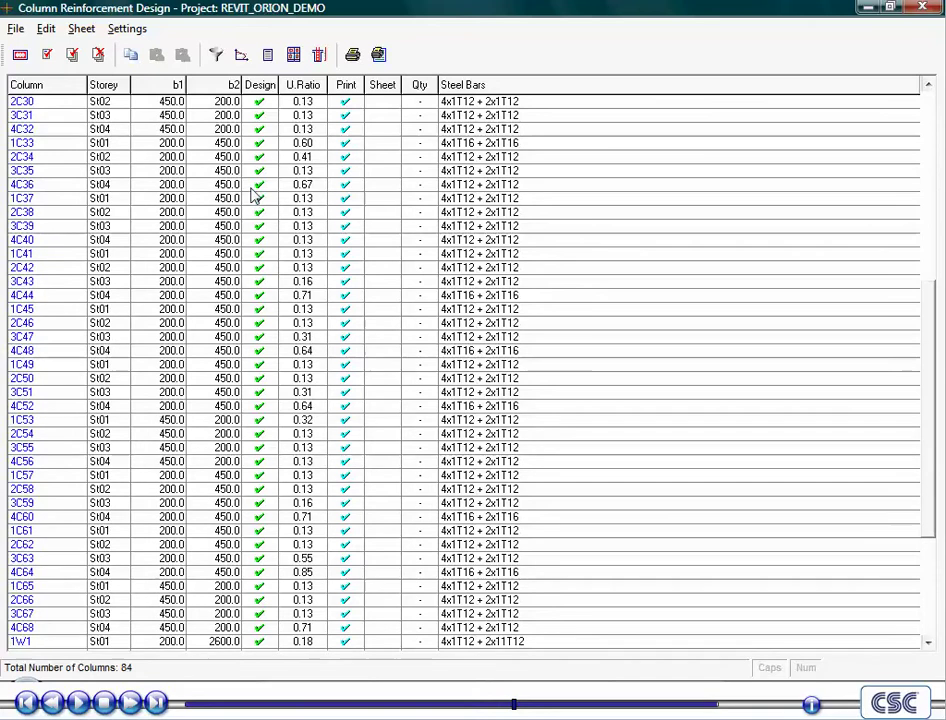
{"action": "scroll", "coordinate": [254, 195], "scroll_direction": "up", "scroll_amount": 1}
{"action": "scroll", "coordinate": [254, 195], "scroll_direction": "up", "scroll_amount": 7}
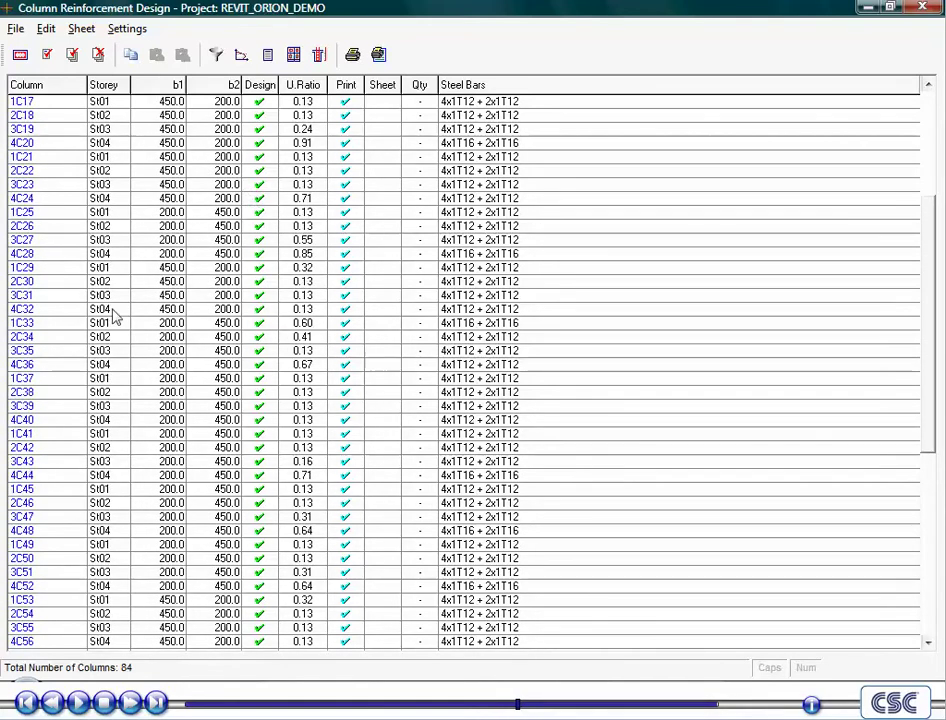
Step: Open column 4C36's reinforcement design, check it, view its interaction diagrams, then cancel it
{"action": "left_click", "coordinate": [32, 369]}
{"action": "double_click", "coordinate": [32, 369]}
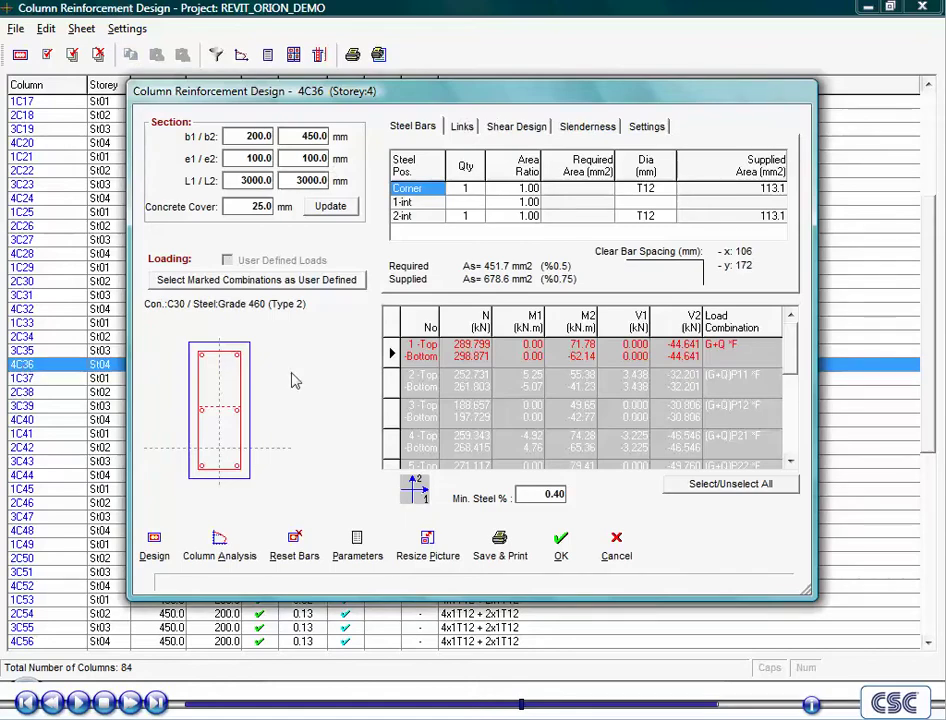
{"action": "left_click", "coordinate": [153, 546]}
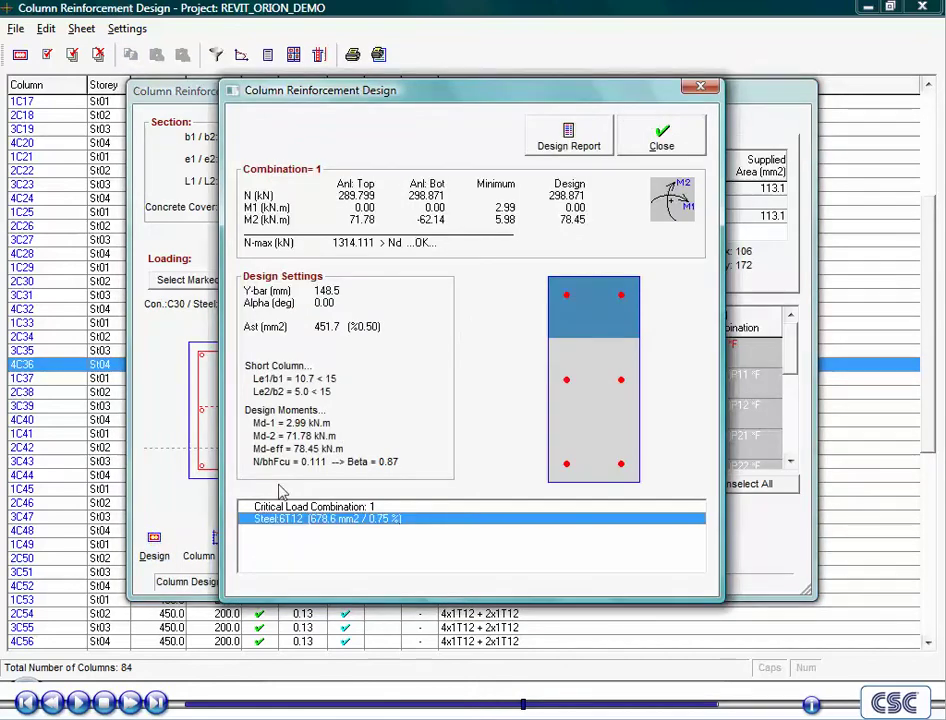
{"action": "left_click", "coordinate": [664, 136]}
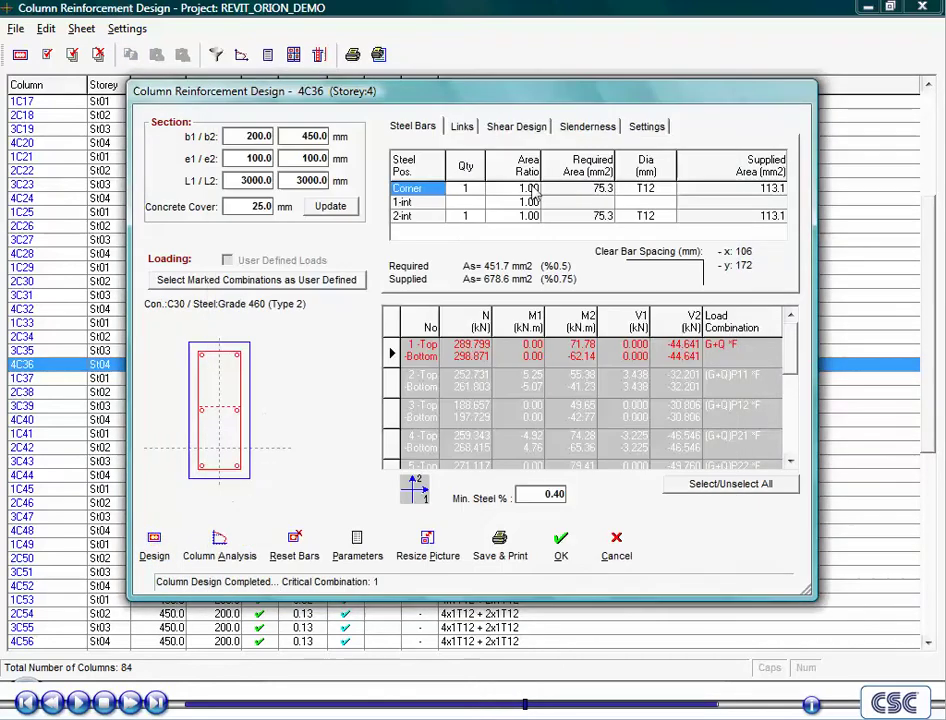
{"action": "left_click", "coordinate": [222, 556]}
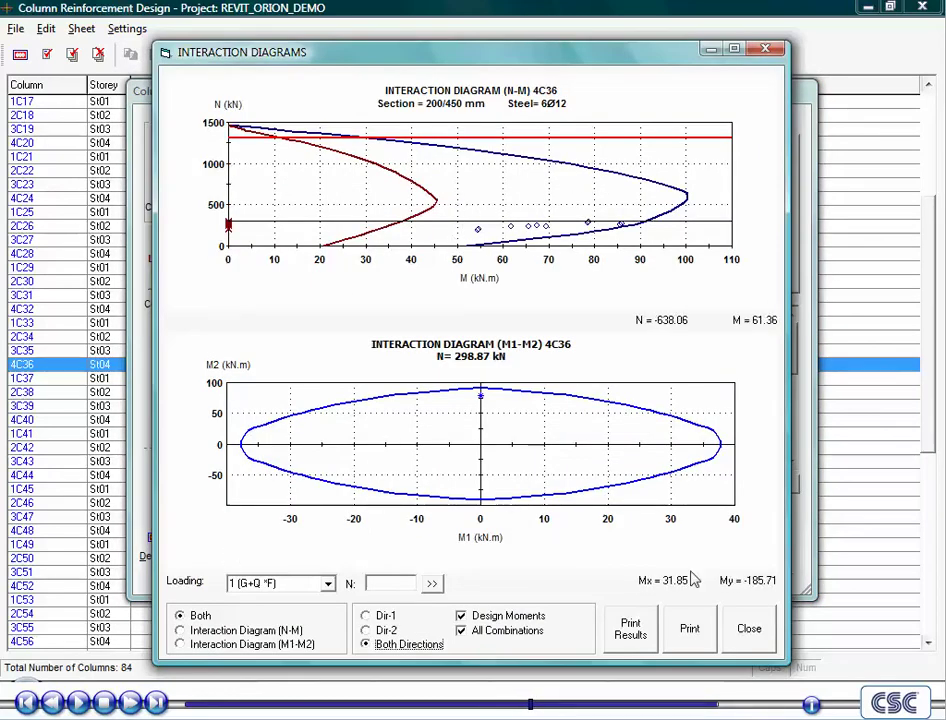
{"action": "left_click", "coordinate": [742, 634]}
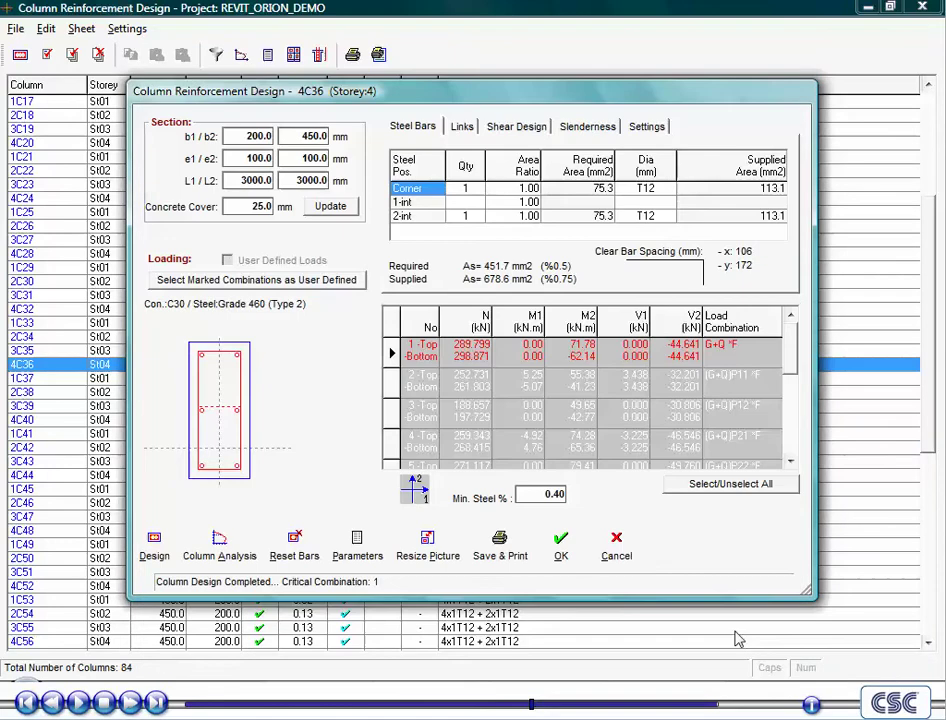
{"action": "left_click", "coordinate": [624, 555]}
Step: Draw the column schedule for all column axes at scale 1/20, accepting the scale notice
{"action": "left_click", "coordinate": [293, 55]}
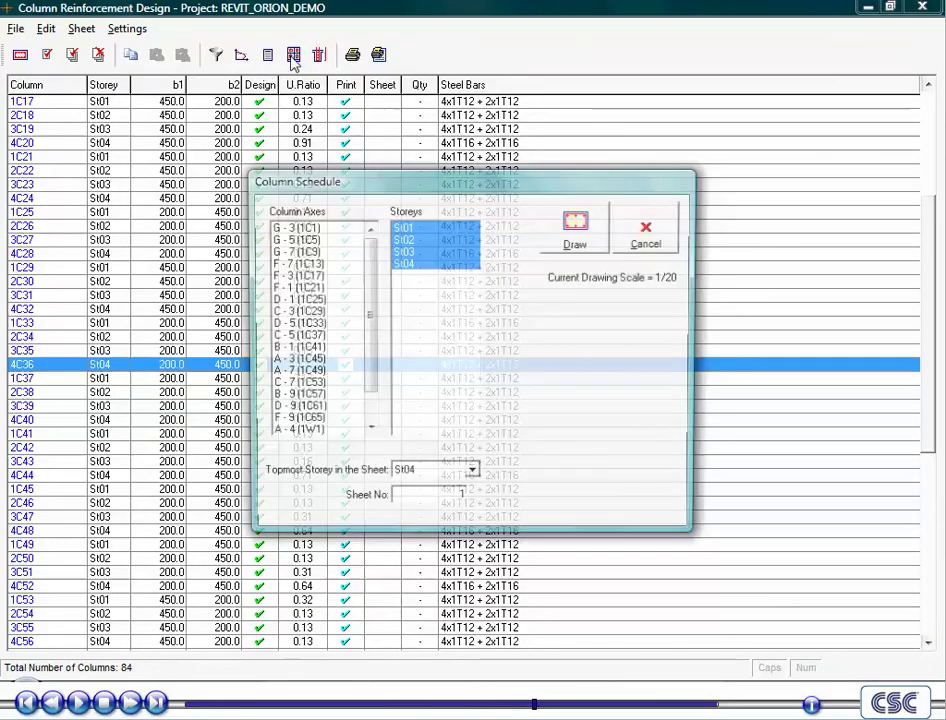
{"action": "left_click_drag", "start_coordinate": [296, 228], "coordinate": [306, 519]}
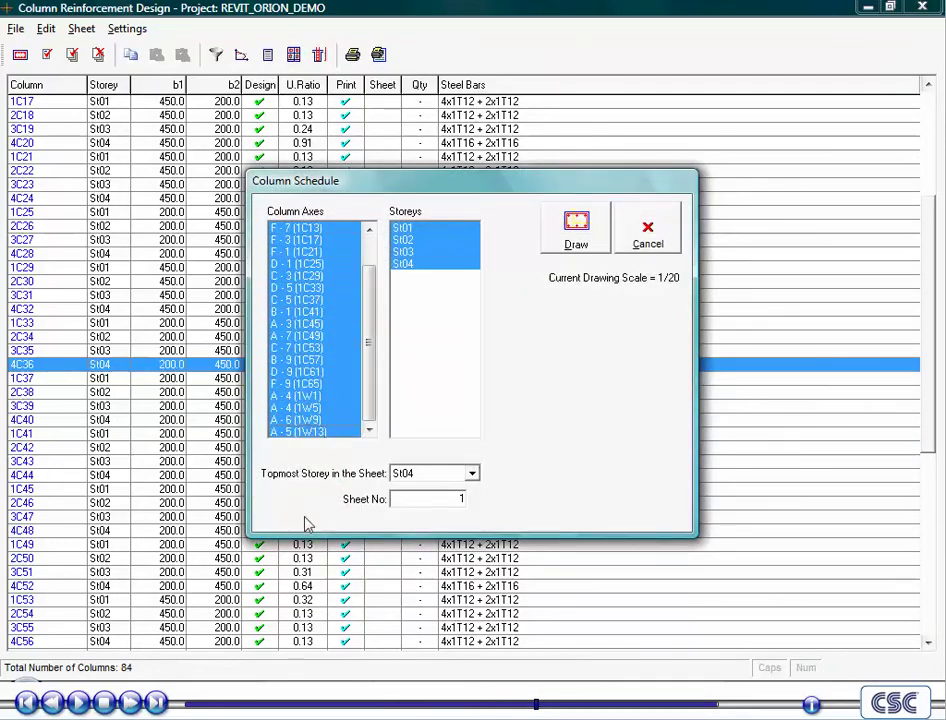
{"action": "left_click", "coordinate": [577, 224]}
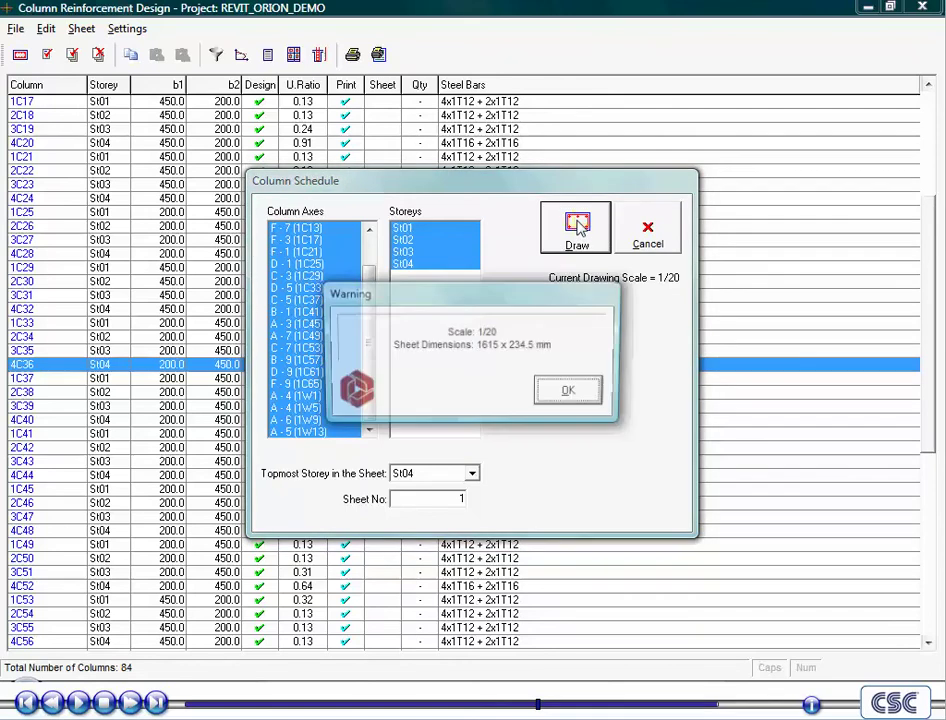
{"action": "left_click", "coordinate": [580, 392]}
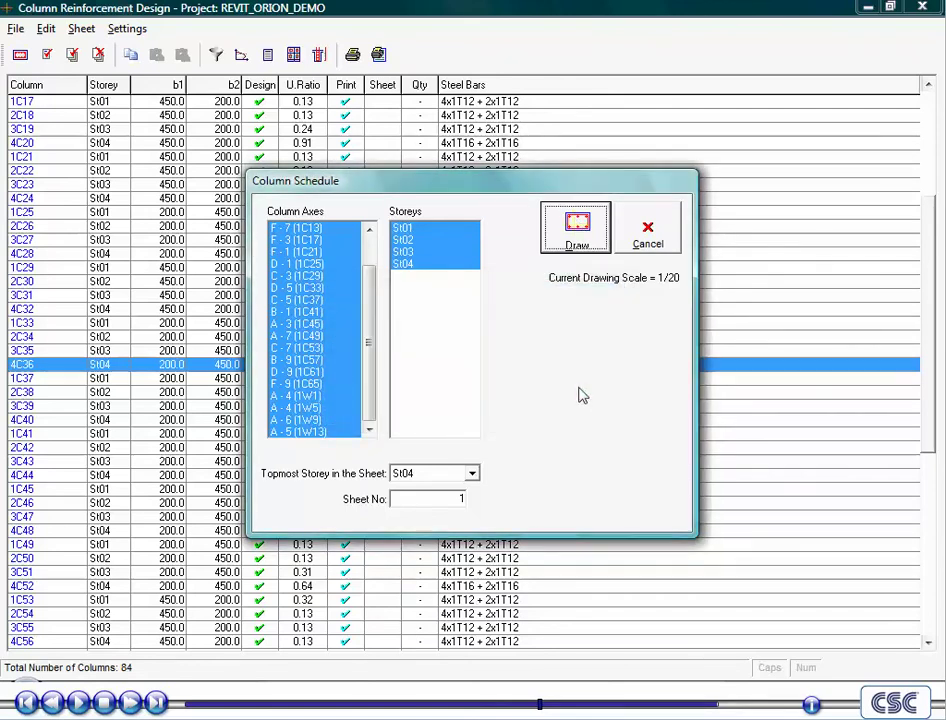
{"action": "scroll", "coordinate": [315, 355], "scroll_direction": "up", "scroll_amount": 5}
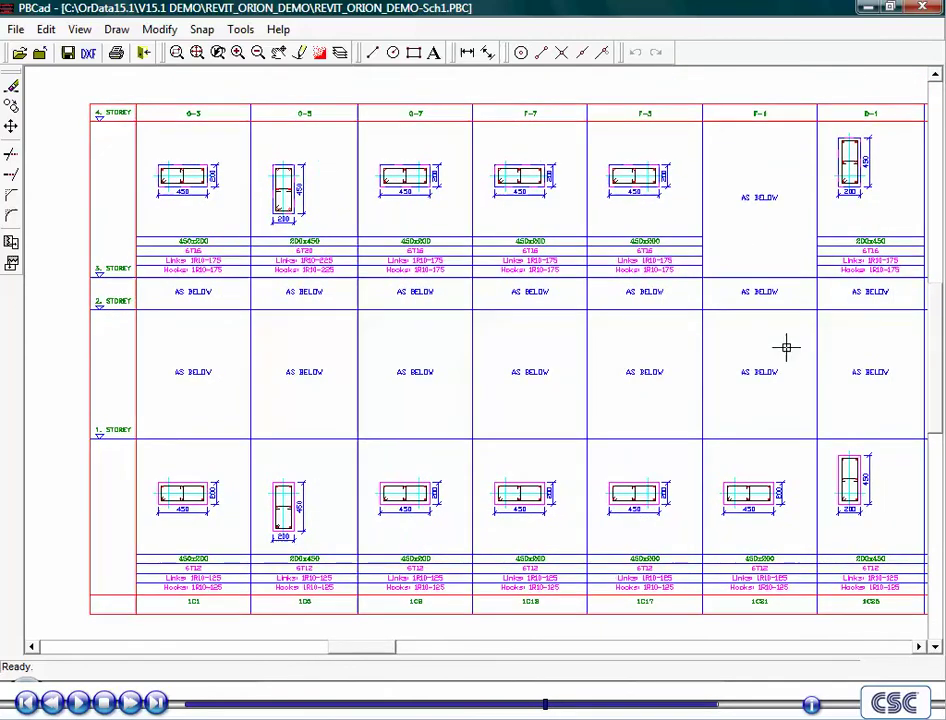
Step: Pan and zoom the schedule drawing to inspect the 1C61 and 1C65 section details
{"action": "middle_click_drag", "start_coordinate": [709, 385], "coordinate": [302, 369]}
{"action": "mouse_move", "coordinate": [665, 380]}
{"action": "middle_mouse_down"}
{"action": "mouse_move", "coordinate": [497, 383]}
{"action": "mouse_move", "coordinate": [201, 353]}
{"action": "middle_mouse_up"}
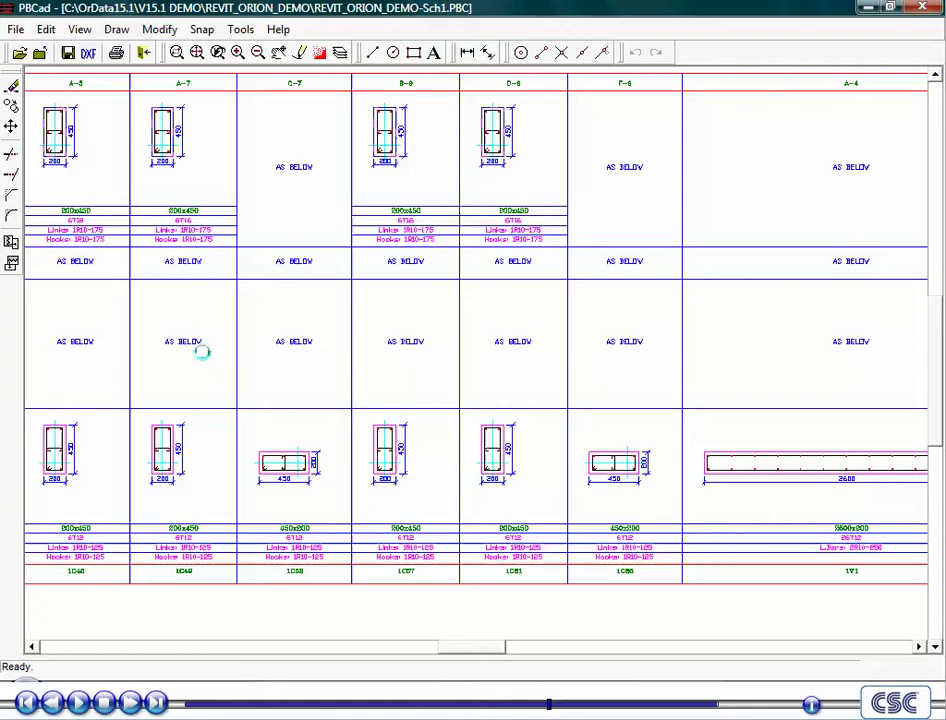
{"action": "mouse_move", "coordinate": [583, 365]}
{"action": "middle_mouse_down"}
{"action": "mouse_move", "coordinate": [458, 378]}
{"action": "mouse_move", "coordinate": [51, 377]}
{"action": "mouse_move", "coordinate": [655, 602]}
{"action": "middle_mouse_up"}
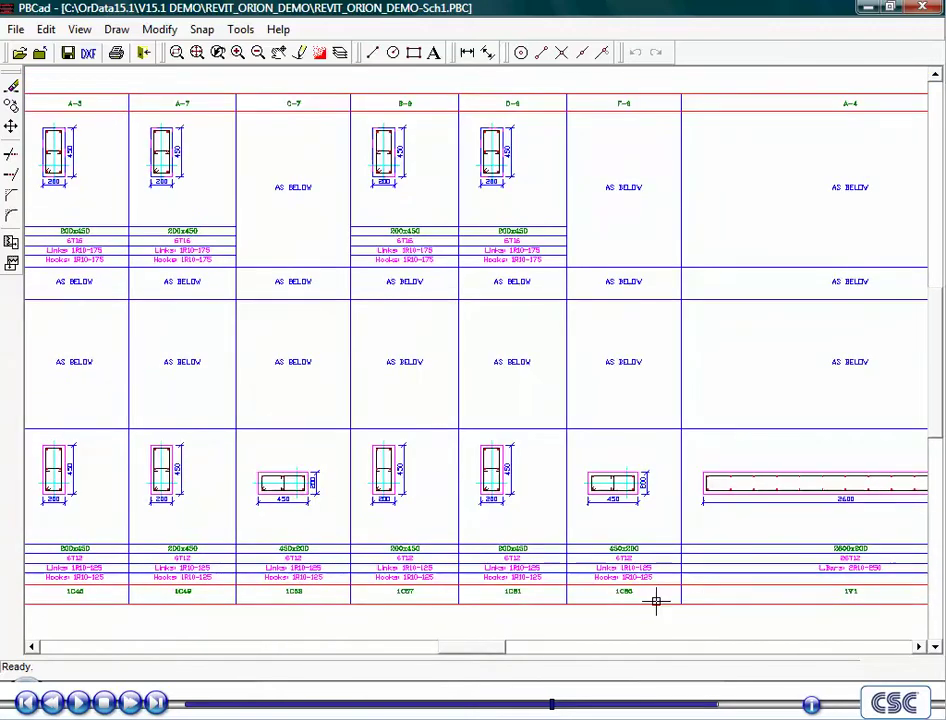
{"action": "scroll", "coordinate": [655, 602], "scroll_direction": "up", "scroll_amount": 5}
{"action": "mouse_move", "coordinate": [649, 540]}
{"action": "middle_mouse_down"}
{"action": "mouse_move", "coordinate": [532, 450]}
{"action": "mouse_move", "coordinate": [515, 372]}
{"action": "mouse_move", "coordinate": [515, 389]}
{"action": "middle_mouse_up"}
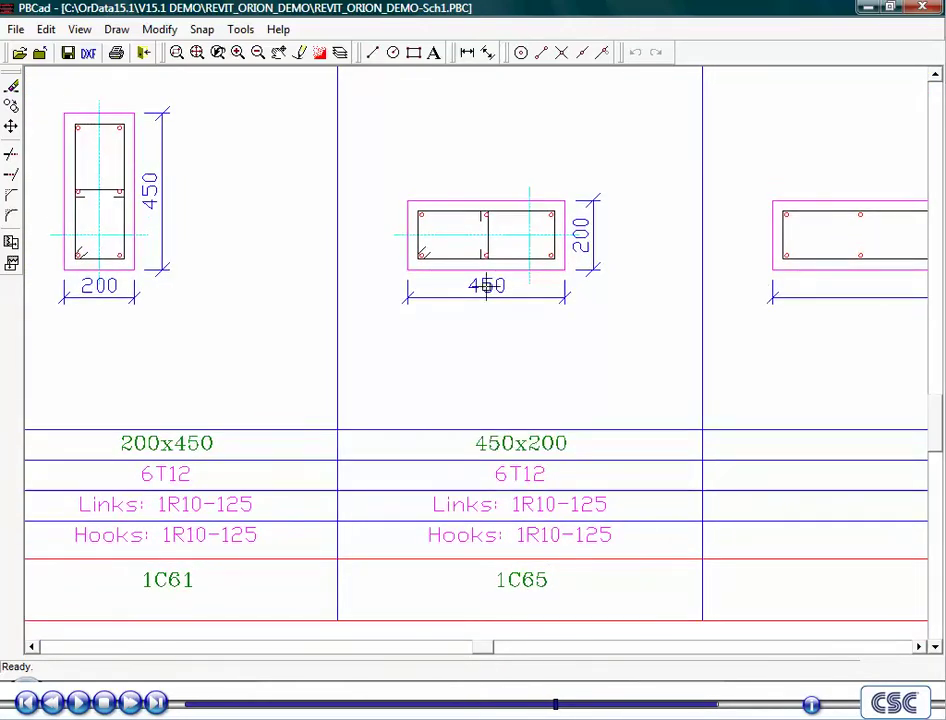
Step: Close PBCad, the Column Schedule and column design window, and open Beam Section Design and Detailing
{"action": "left_click", "coordinate": [937, 8]}
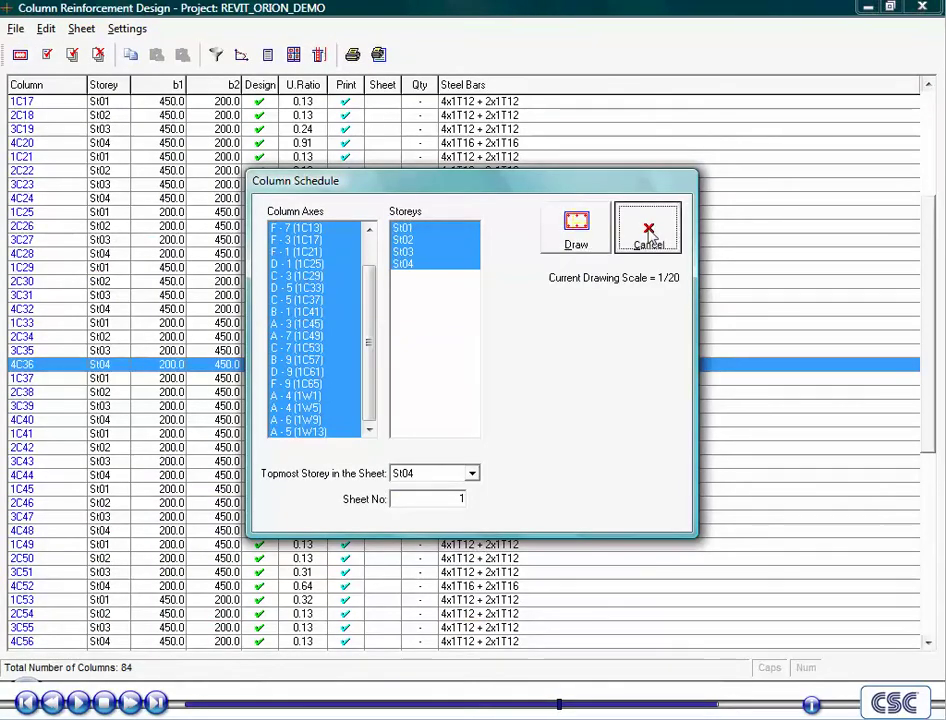
{"action": "left_click", "coordinate": [649, 236]}
{"action": "left_click", "coordinate": [922, 7]}
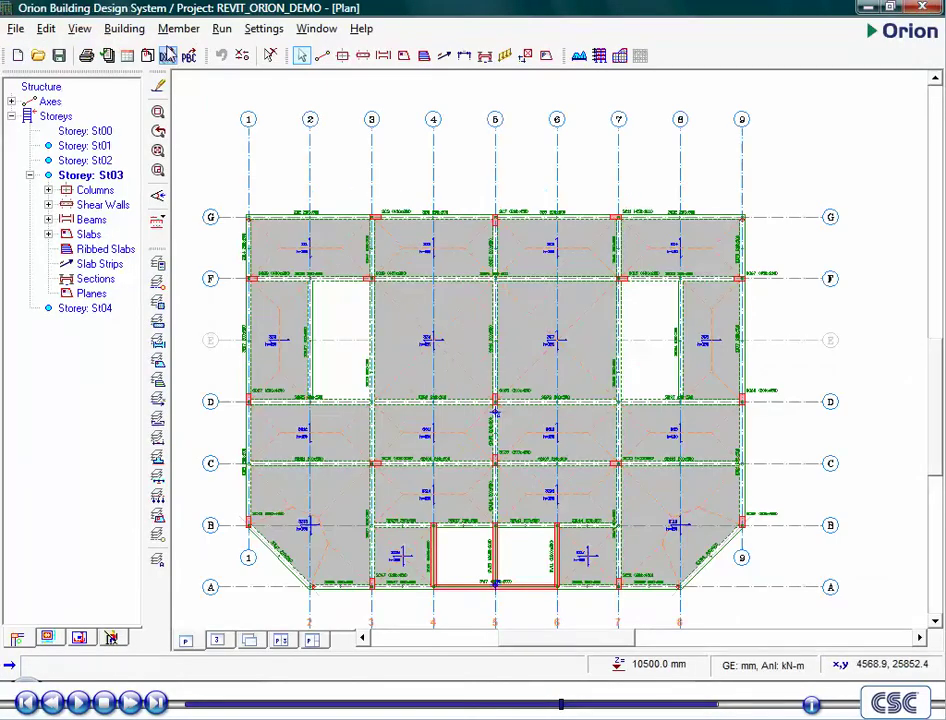
{"action": "left_click", "coordinate": [222, 28]}
{"action": "mouse_move", "coordinate": [258, 153]}
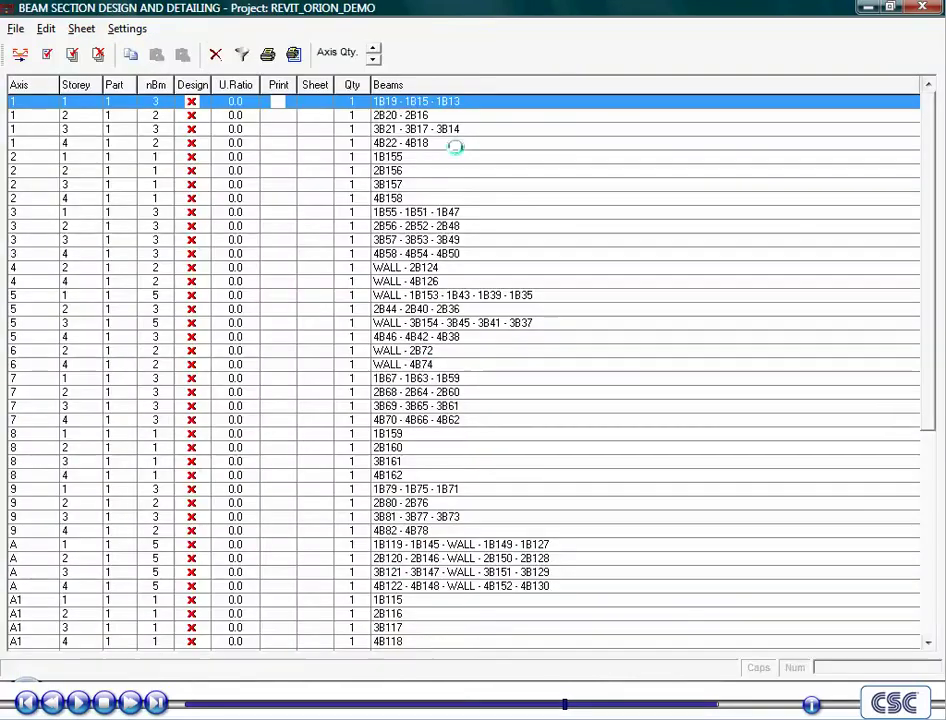
Step: Browse the beam design Parameters, Bar Selection, Steel Pattern and Links tabs, keeping Standard Pattern No 2, then cancel
{"action": "left_click", "coordinate": [127, 28]}
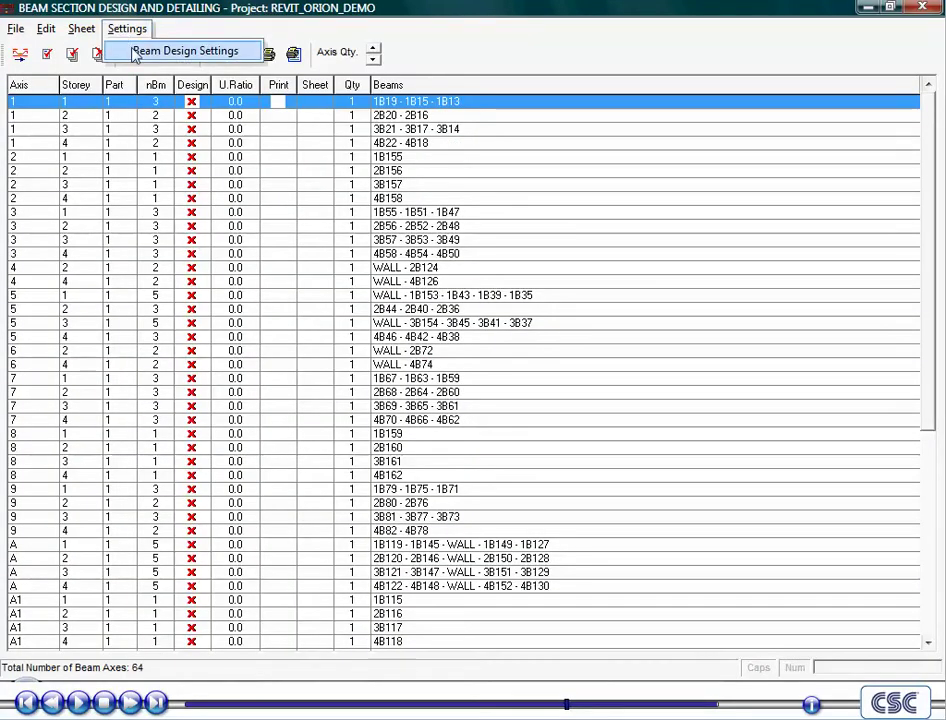
{"action": "left_click", "coordinate": [136, 52]}
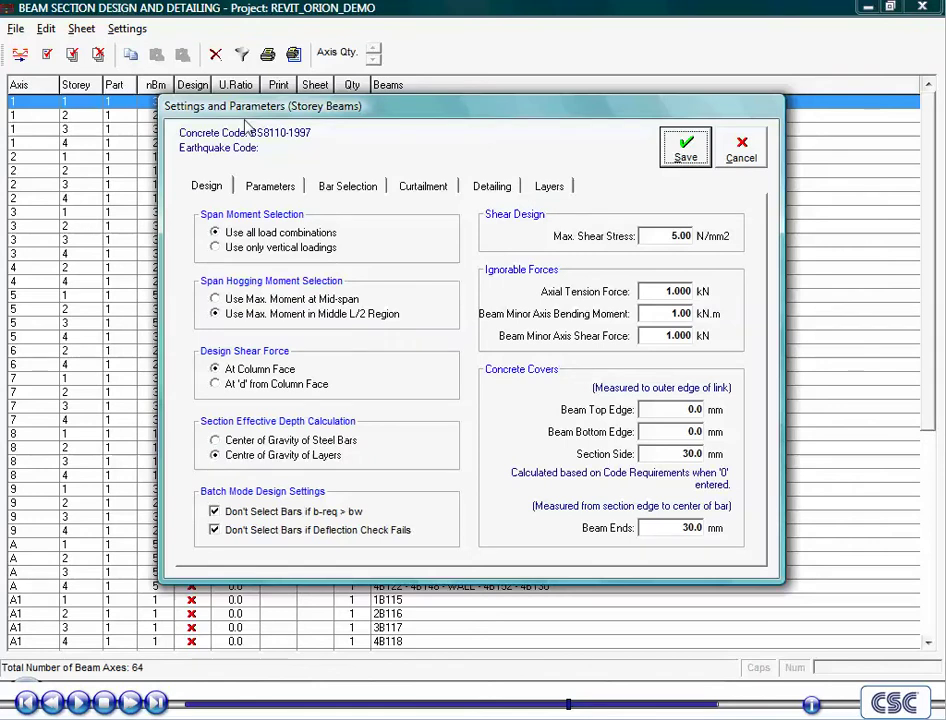
{"action": "left_click", "coordinate": [270, 186]}
{"action": "left_click", "coordinate": [337, 191]}
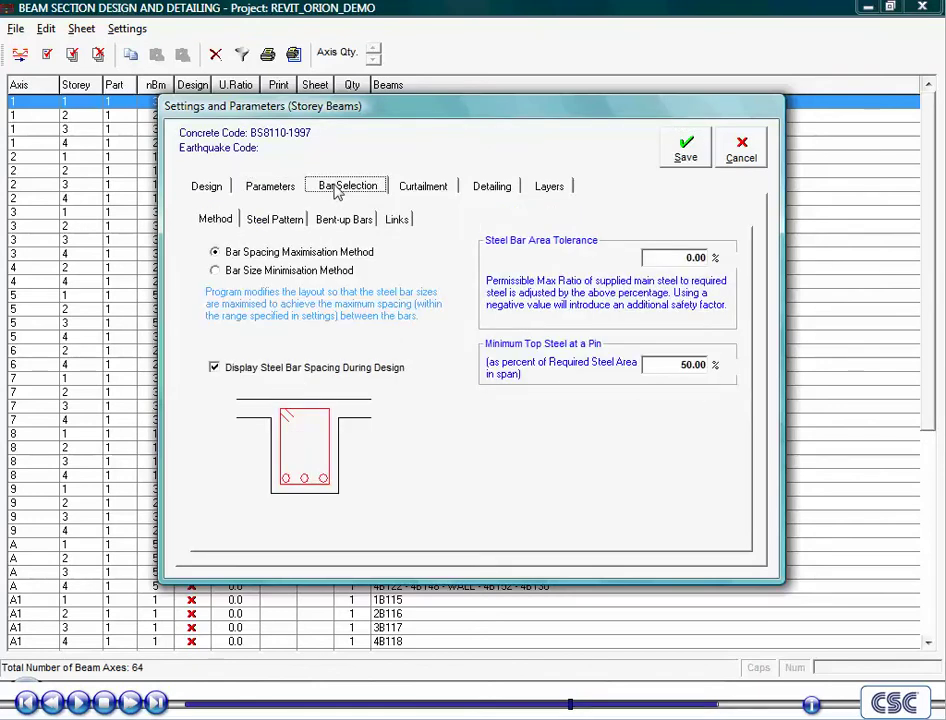
{"action": "left_click", "coordinate": [259, 221]}
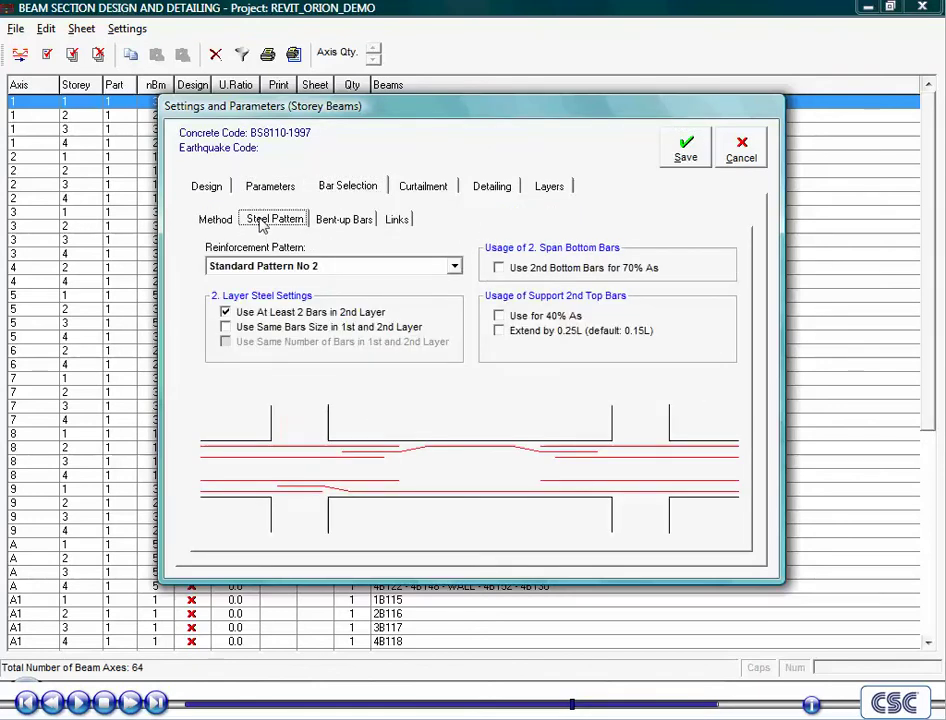
{"action": "left_click", "coordinate": [455, 268]}
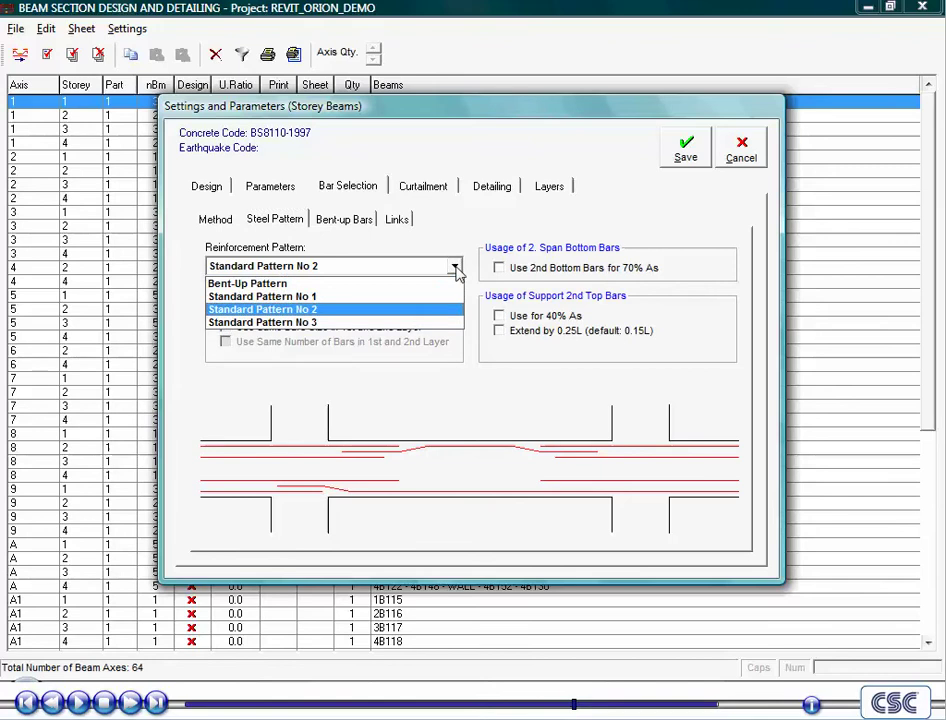
{"action": "left_click", "coordinate": [455, 268]}
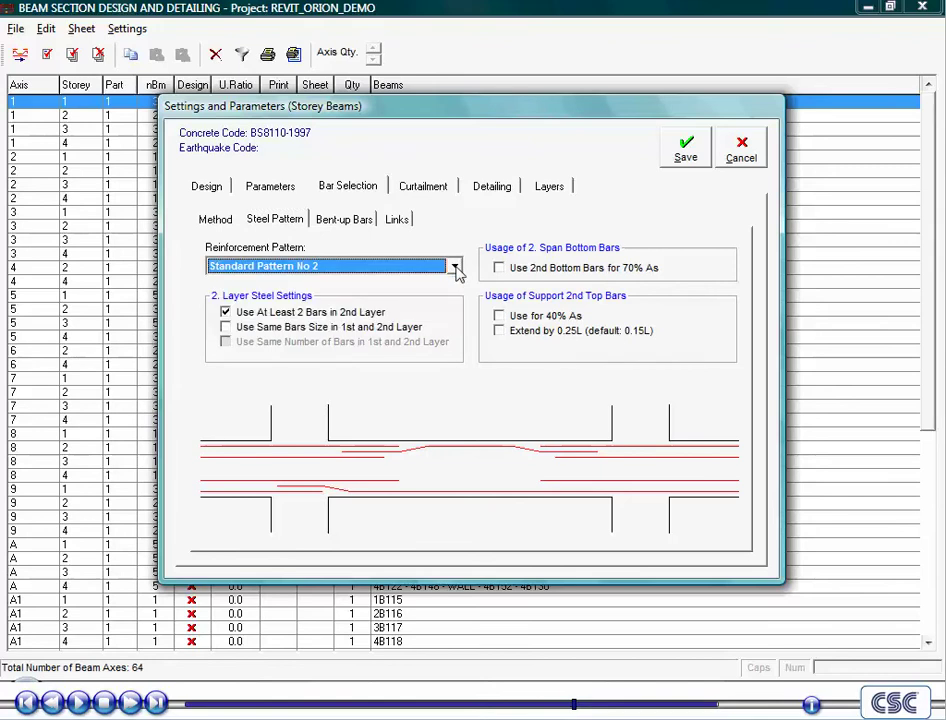
{"action": "left_click", "coordinate": [399, 220]}
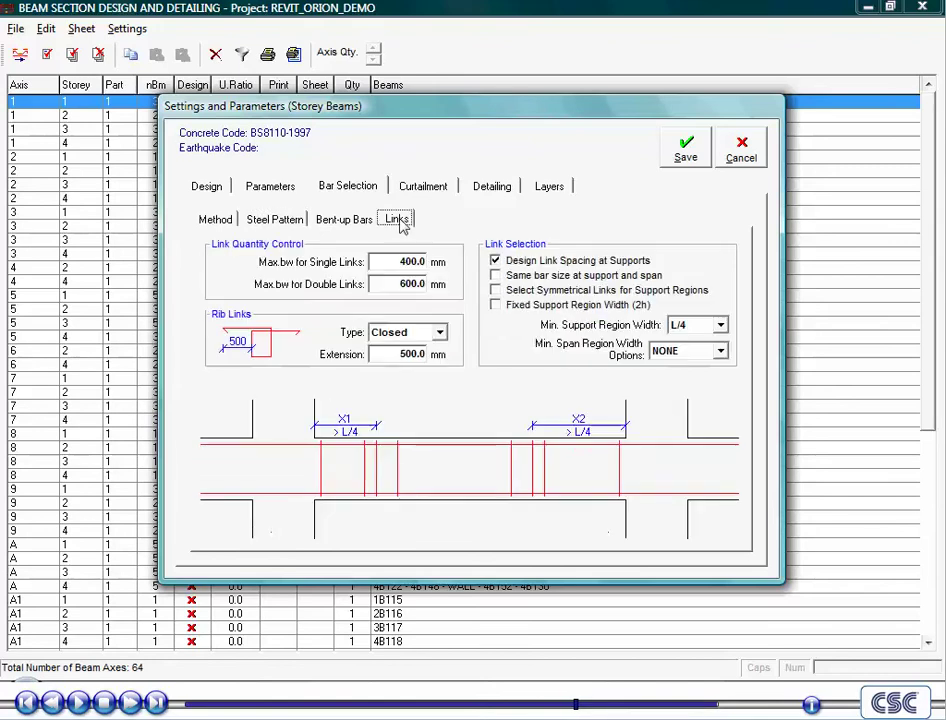
{"action": "left_click", "coordinate": [740, 152]}
Step: Run batch beam reinforcement design on all 64 axes with Re-select All Steel Bars, then review the utilization ratios
{"action": "left_click", "coordinate": [12, 29]}
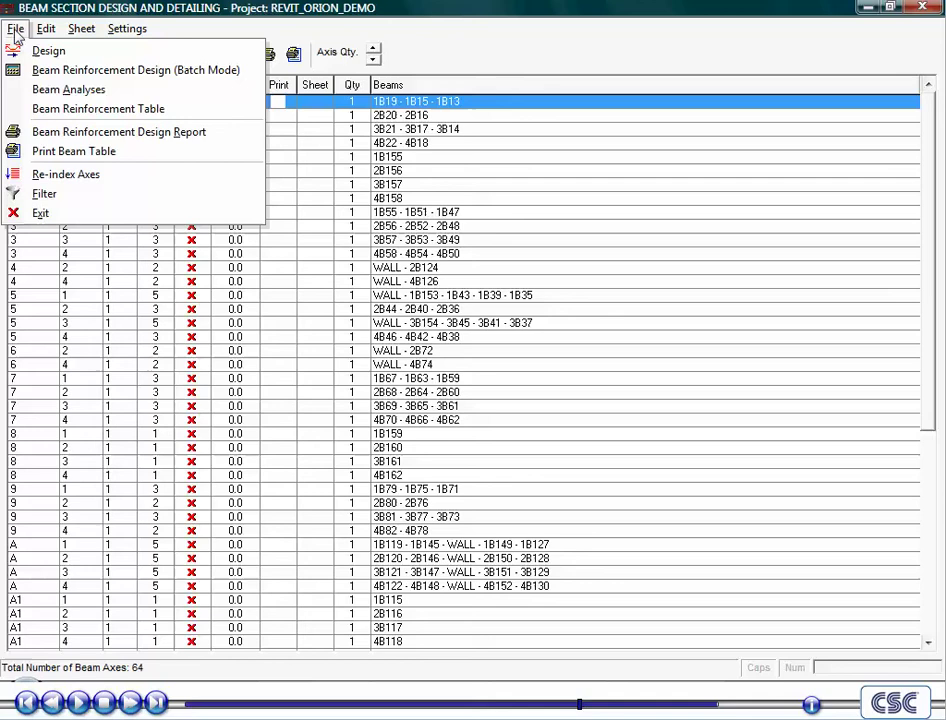
{"action": "left_click", "coordinate": [35, 69]}
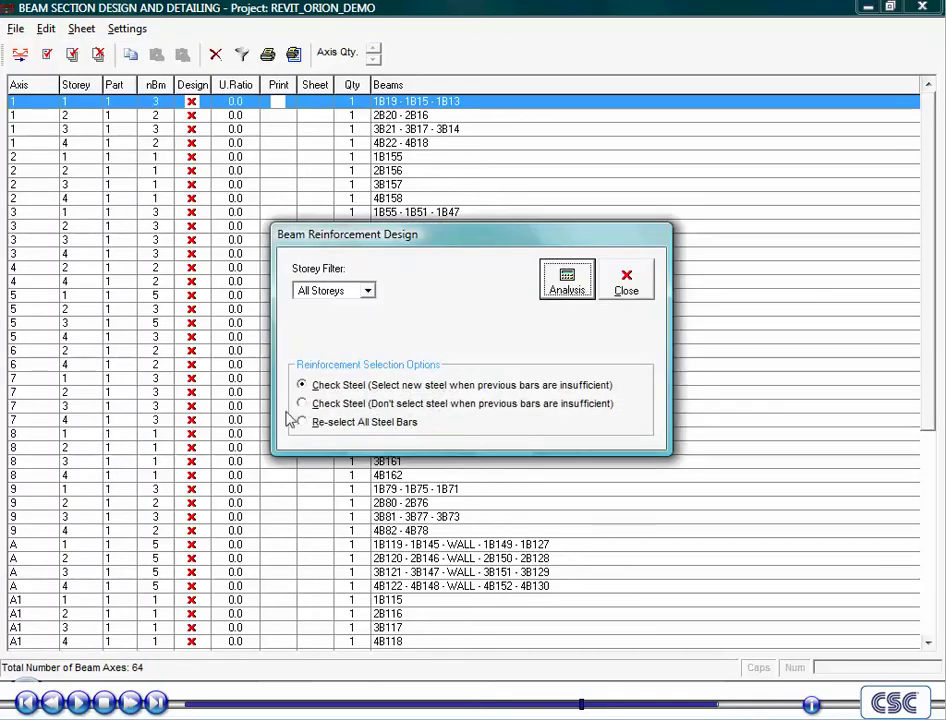
{"action": "left_click", "coordinate": [302, 421]}
{"action": "left_click", "coordinate": [568, 284]}
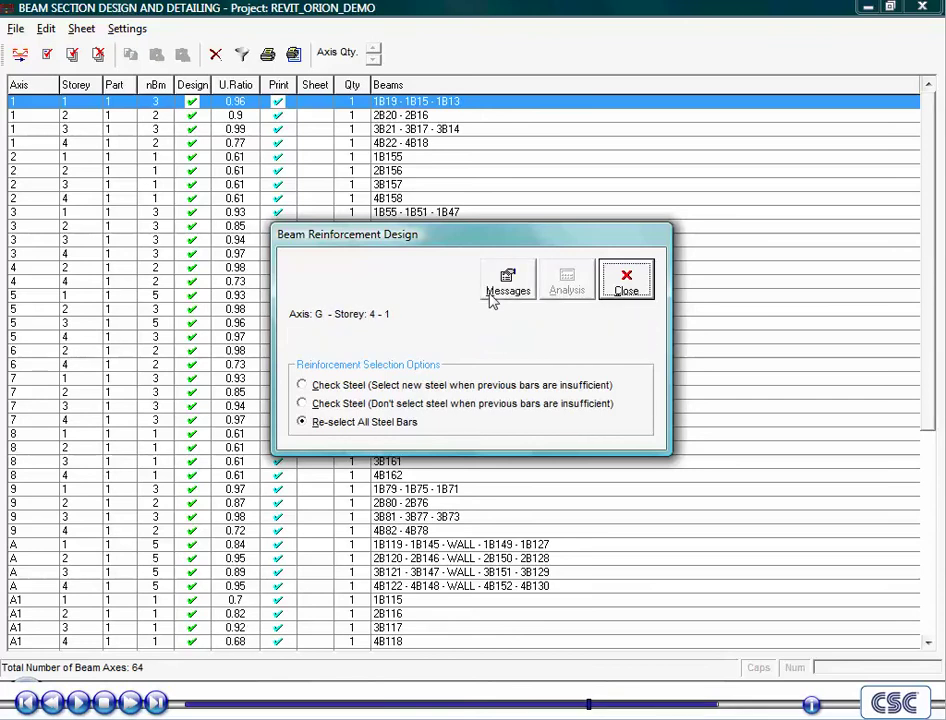
{"action": "left_click", "coordinate": [622, 289]}
{"action": "scroll", "coordinate": [270, 253], "scroll_direction": "down", "scroll_amount": 3}
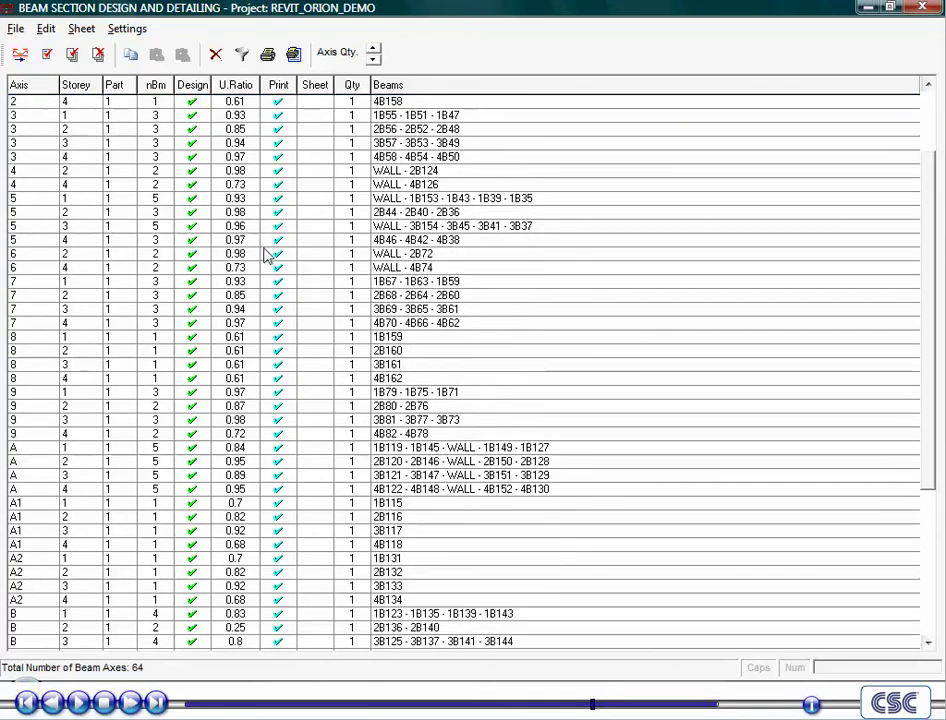
{"action": "scroll", "coordinate": [268, 256], "scroll_direction": "down", "scroll_amount": 6}
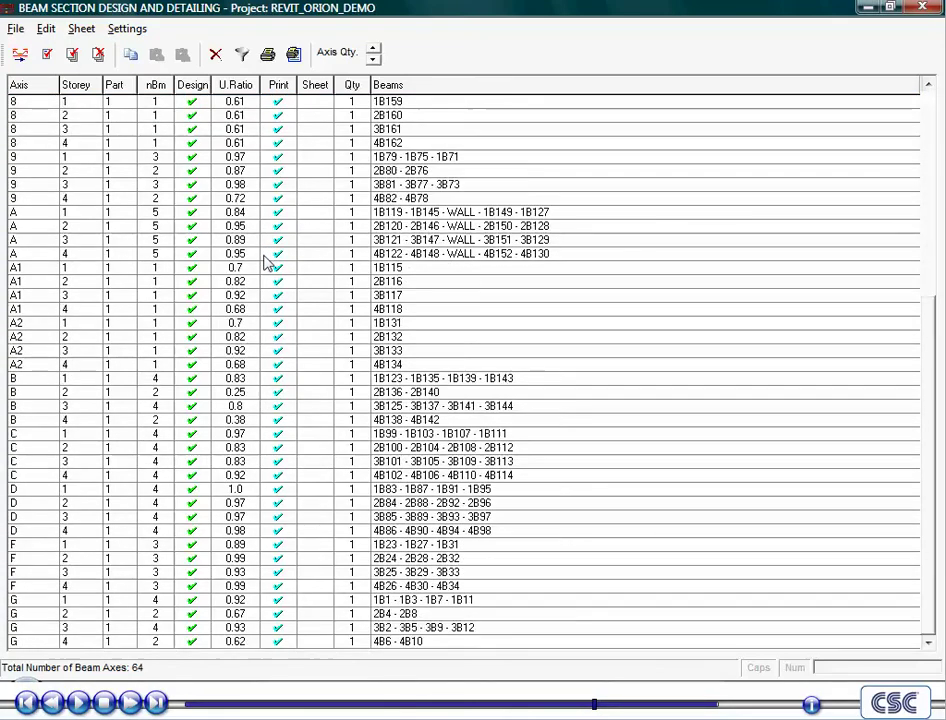
{"action": "scroll", "coordinate": [268, 261], "scroll_direction": "up", "scroll_amount": 7}
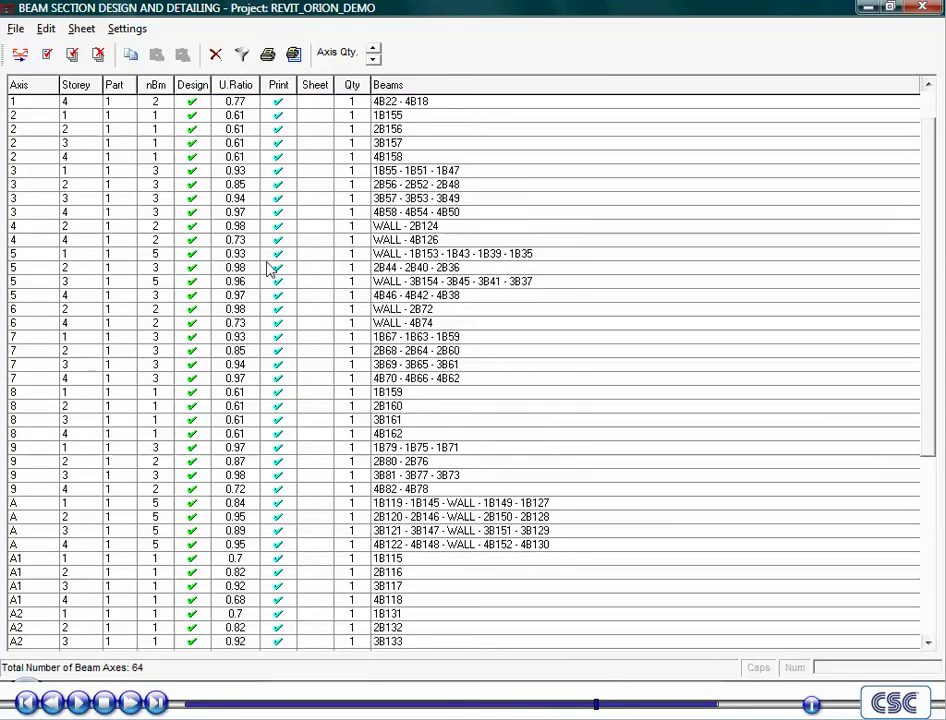
Step: Open axis 5's storey 1 reinforcement data and increase the top bars from 2T16 to 2T20
{"action": "double_click", "coordinate": [23, 254]}
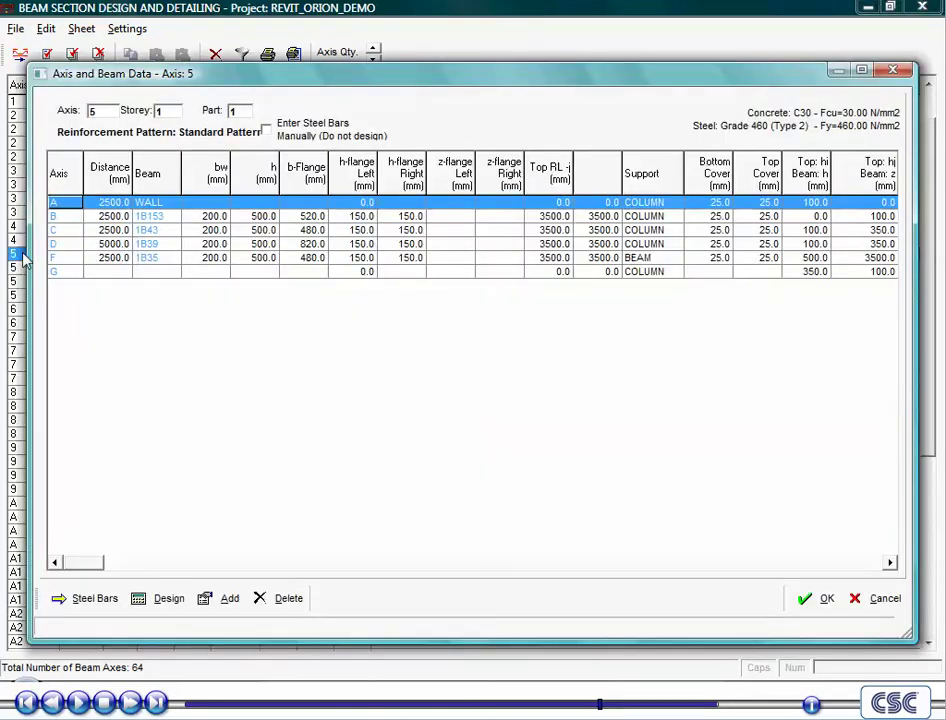
{"action": "left_click", "coordinate": [78, 600]}
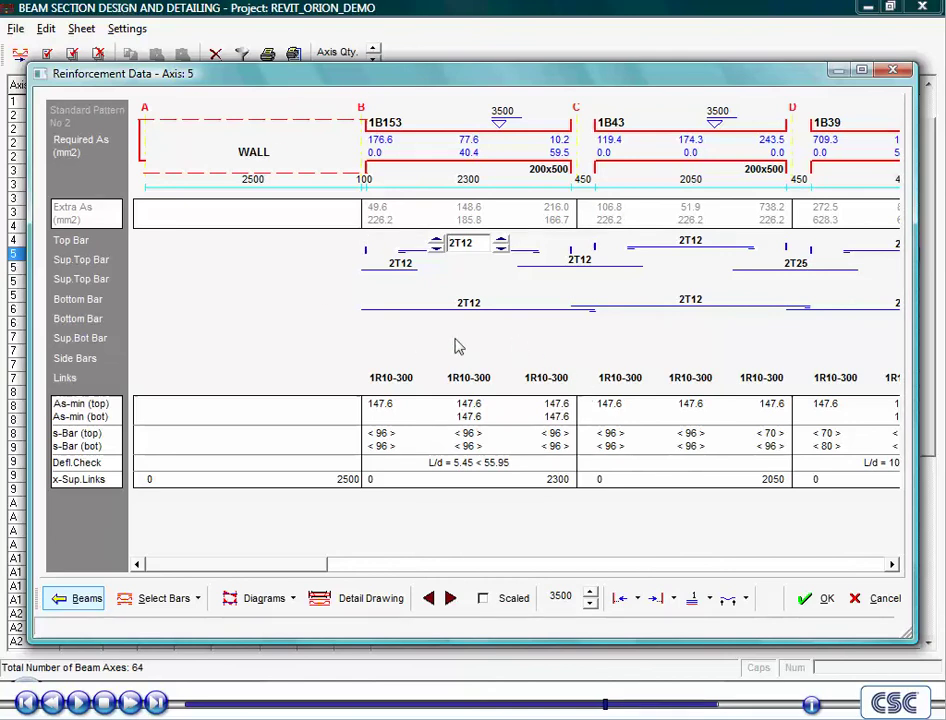
{"action": "left_click", "coordinate": [501, 241]}
Step: Review axis 5's shear and moment envelope diagrams, then close them and the reinforcement data
{"action": "left_click", "coordinate": [240, 600]}
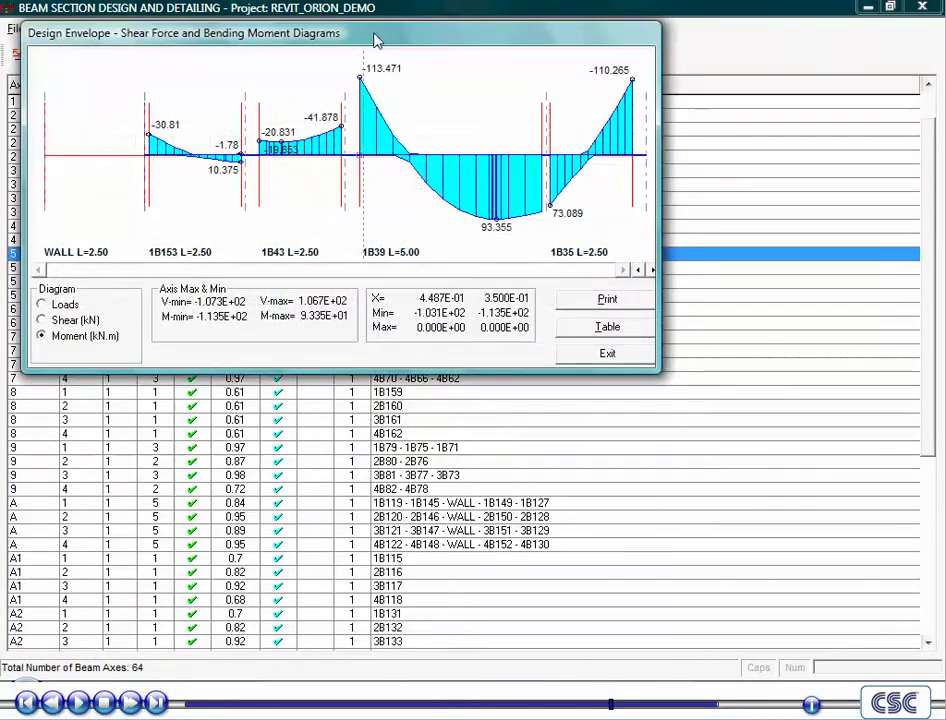
{"action": "left_click_drag", "start_coordinate": [475, 27], "coordinate": [586, 166]}
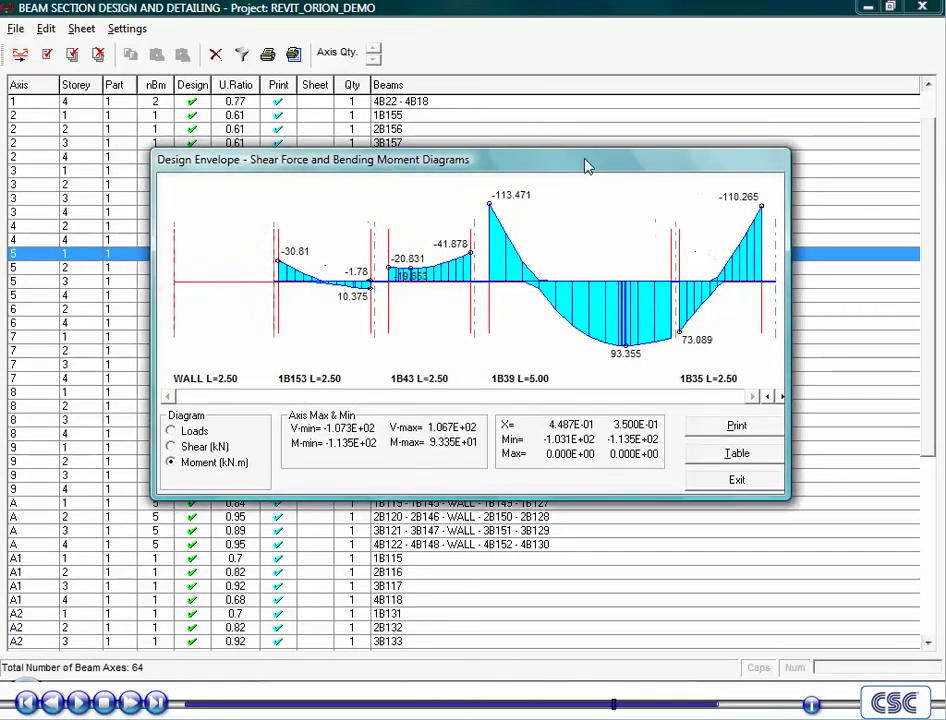
{"action": "left_click", "coordinate": [721, 482]}
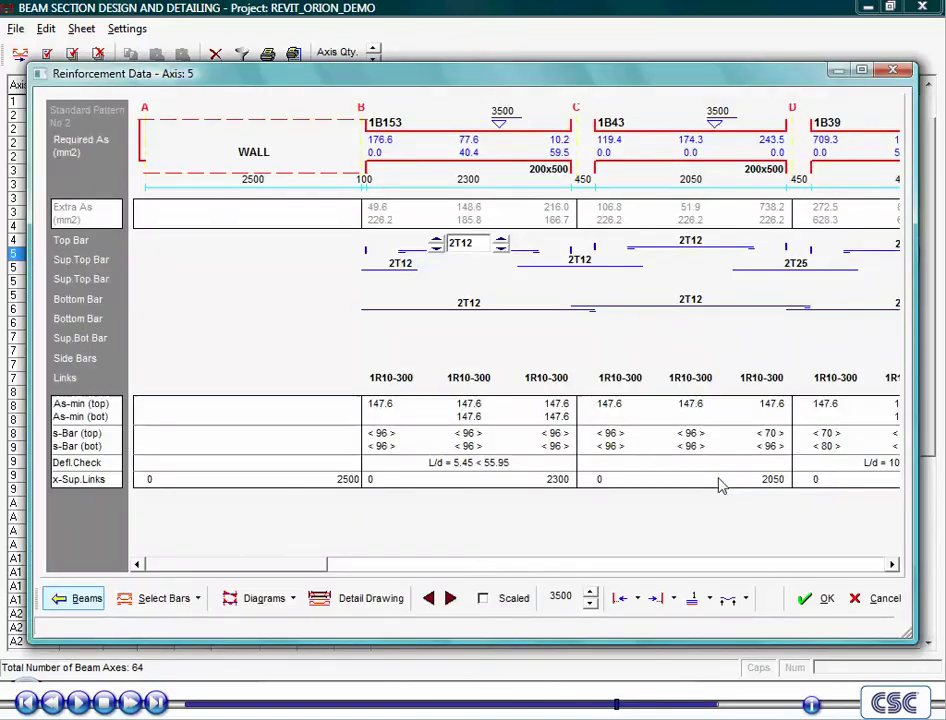
{"action": "left_click", "coordinate": [874, 598]}
Step: Generate REVIT_ORION_DEMO-BeamDet.PBC, a single-sheet detail drawing of all beam axes and storeys
{"action": "left_click", "coordinate": [82, 29]}
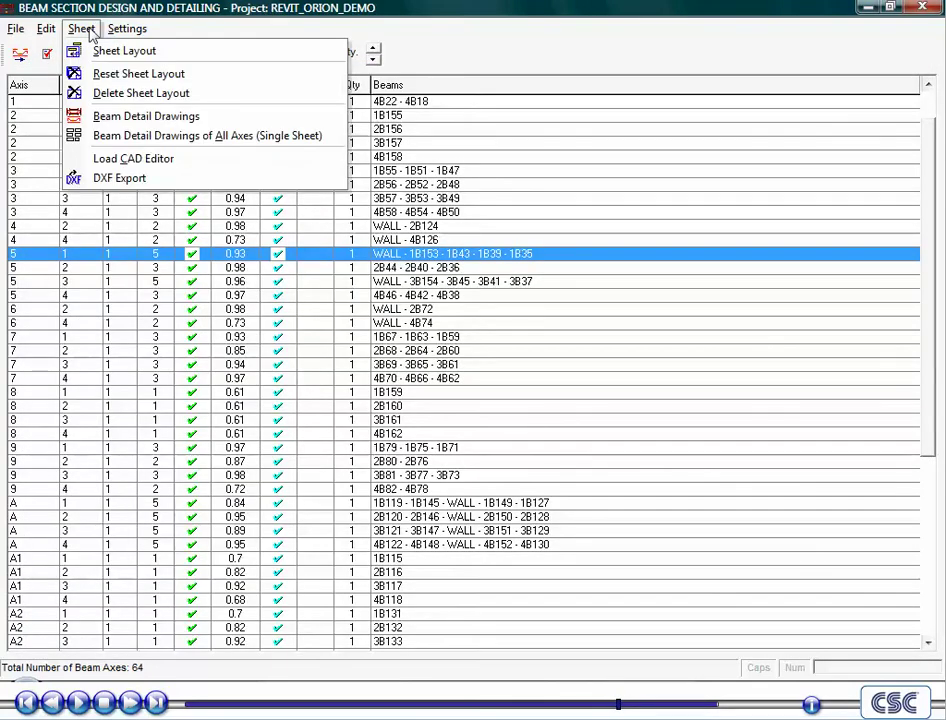
{"action": "left_click", "coordinate": [98, 138]}
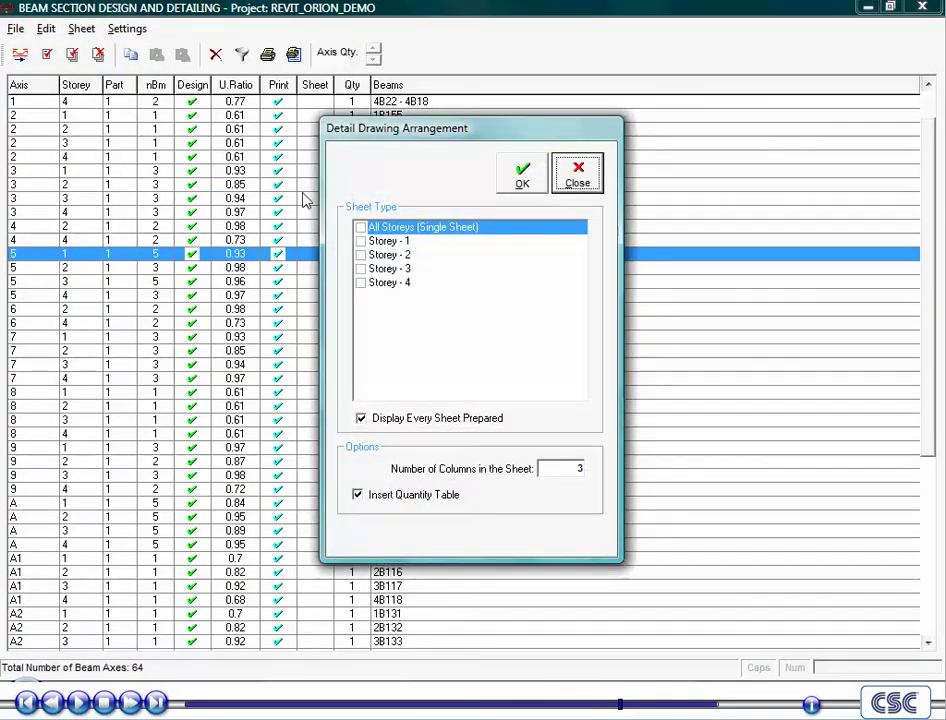
{"action": "left_click", "coordinate": [361, 227]}
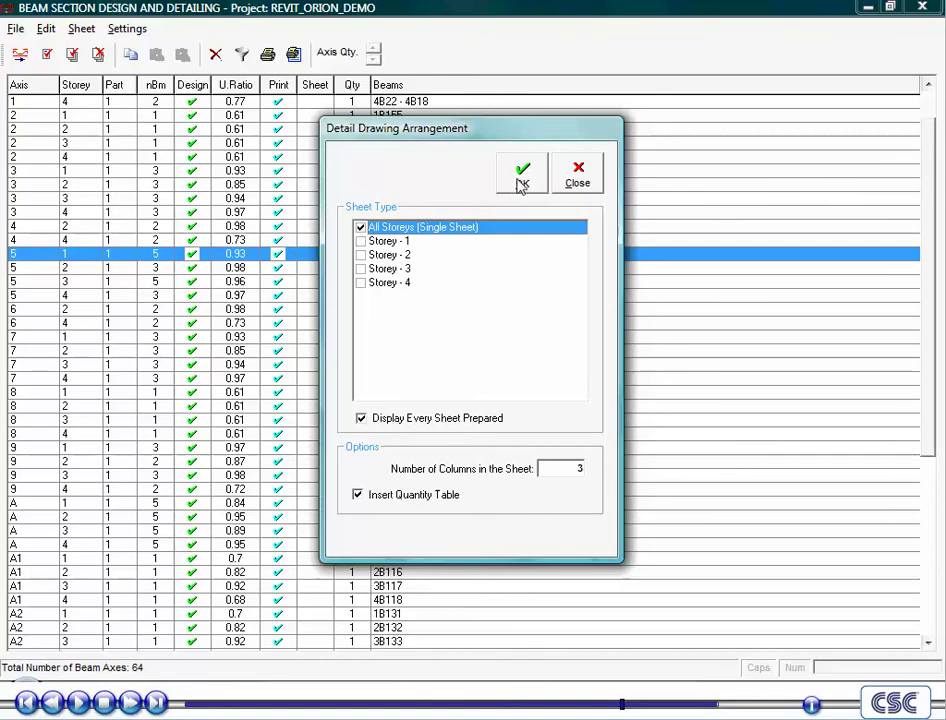
{"action": "left_click", "coordinate": [519, 178]}
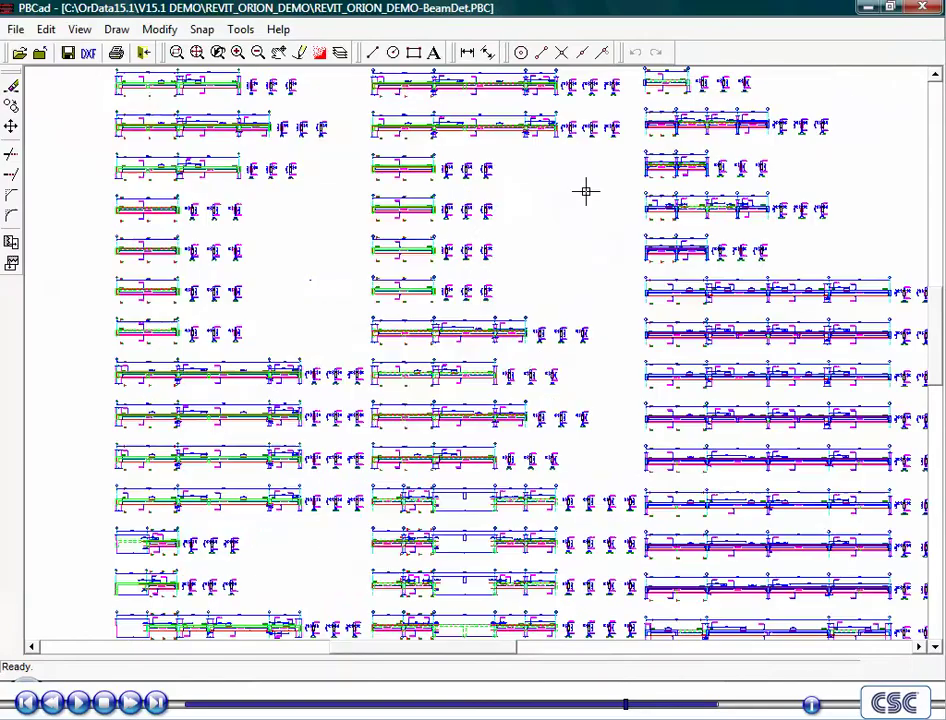
{"action": "mouse_move", "coordinate": [586, 191]}
{"action": "middle_mouse_down"}
{"action": "mouse_move", "coordinate": [420, 230]}
{"action": "mouse_move", "coordinate": [238, 336]}
{"action": "mouse_move", "coordinate": [207, 418]}
{"action": "middle_mouse_up"}
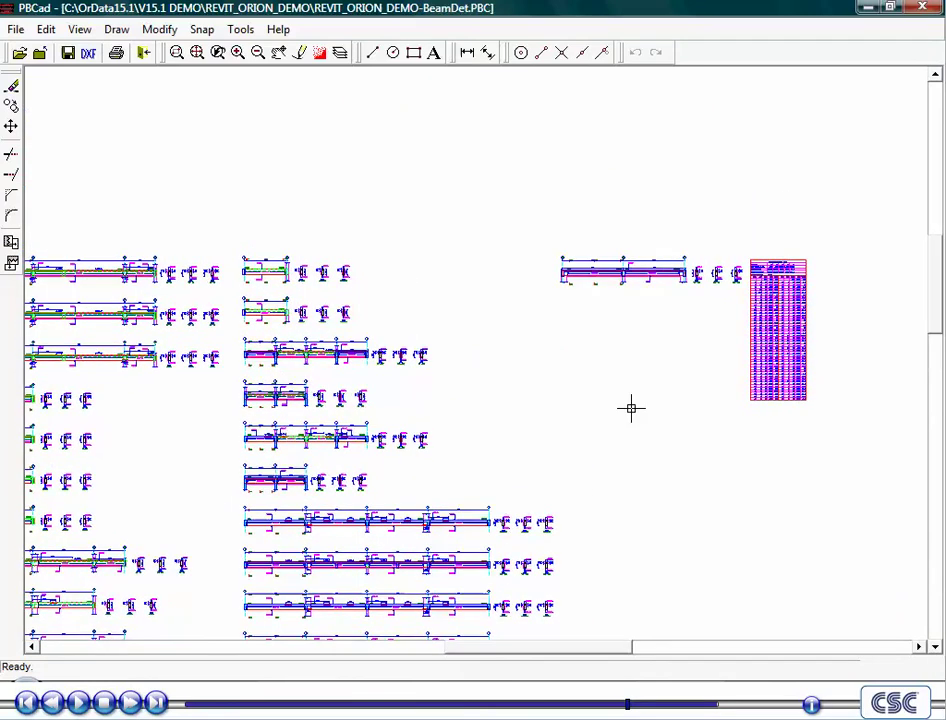
Step: Zoom in on the Steel Bar Quantity Table, then zoom back to the whole detail sheet
{"action": "mouse_move", "coordinate": [699, 376]}
{"action": "middle_mouse_down"}
{"action": "mouse_move", "coordinate": [454, 391]}
{"action": "mouse_move", "coordinate": [430, 381]}
{"action": "middle_mouse_up"}
{"action": "scroll", "coordinate": [430, 381], "scroll_direction": "up", "scroll_amount": 5}
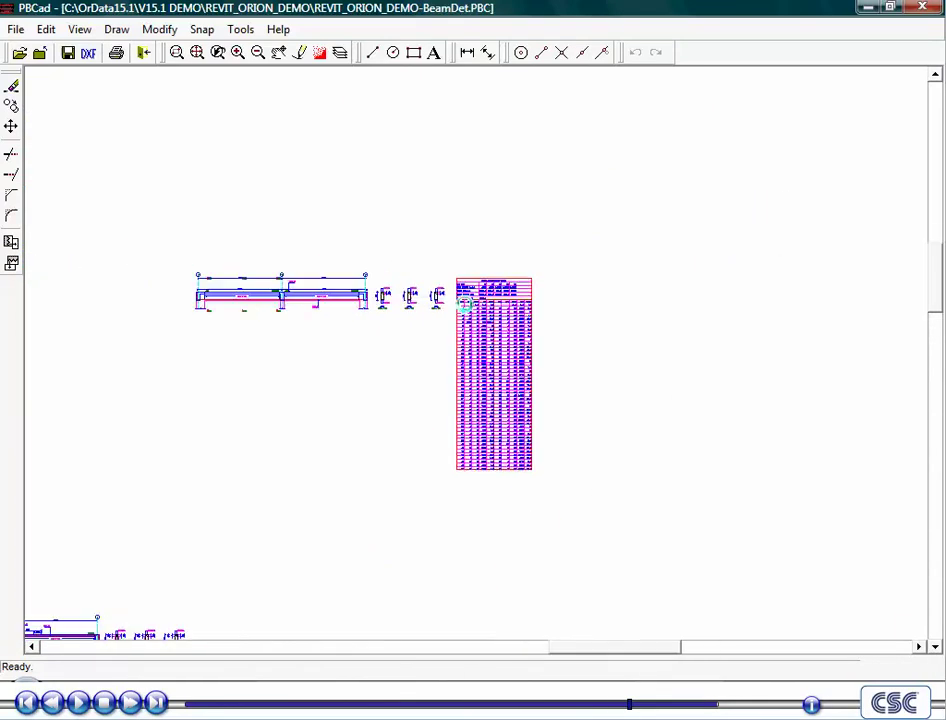
{"action": "scroll", "coordinate": [449, 334], "scroll_direction": "up", "scroll_amount": 2}
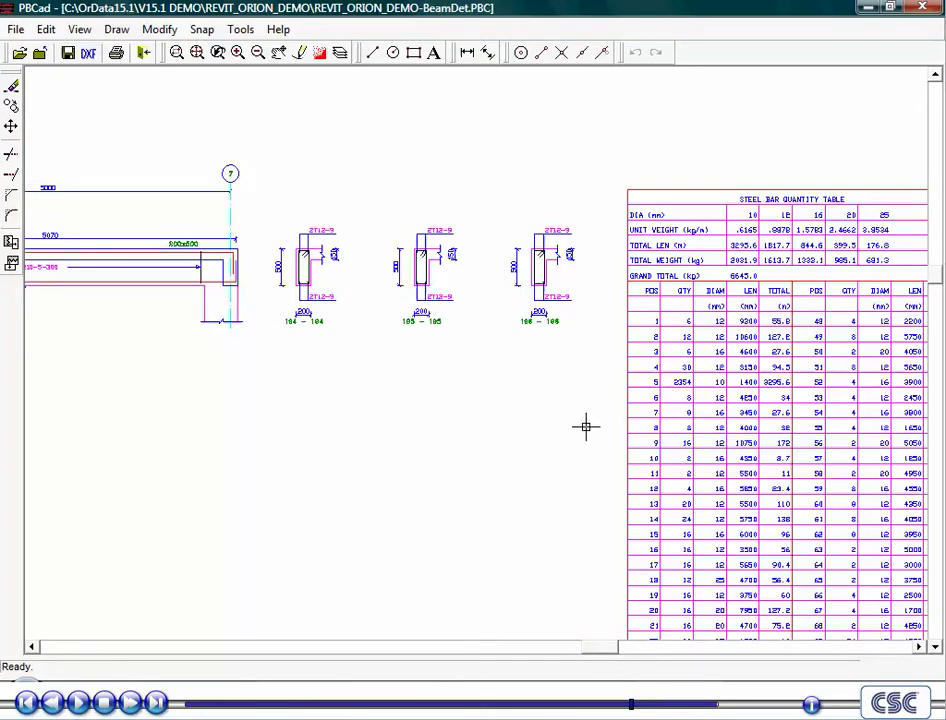
{"action": "mouse_move", "coordinate": [724, 424]}
{"action": "middle_mouse_down"}
{"action": "mouse_move", "coordinate": [350, 431]}
{"action": "mouse_move", "coordinate": [343, 398]}
{"action": "middle_mouse_up"}
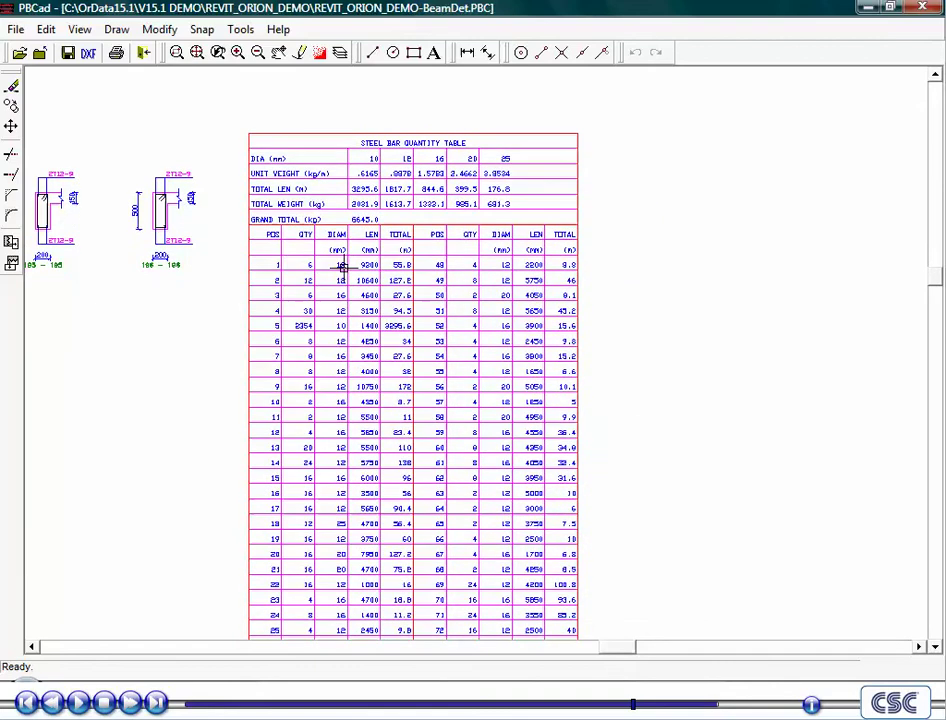
{"action": "scroll", "coordinate": [308, 138], "scroll_direction": "up", "scroll_amount": 5}
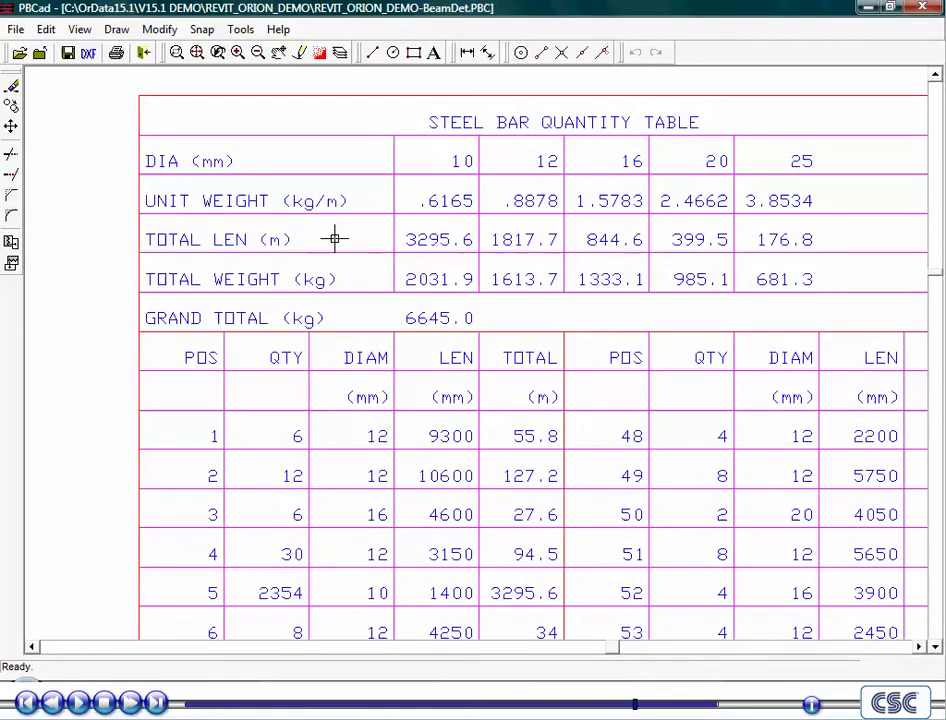
{"action": "middle_click_drag", "start_coordinate": [333, 238], "coordinate": [285, 276]}
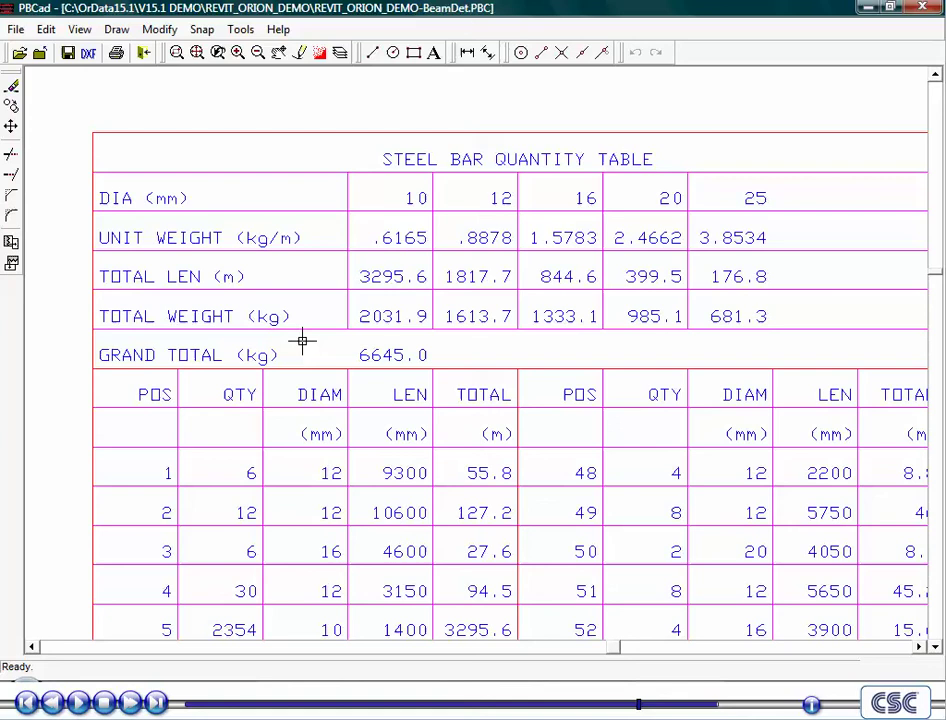
{"action": "middle_click", "coordinate": [546, 251]}
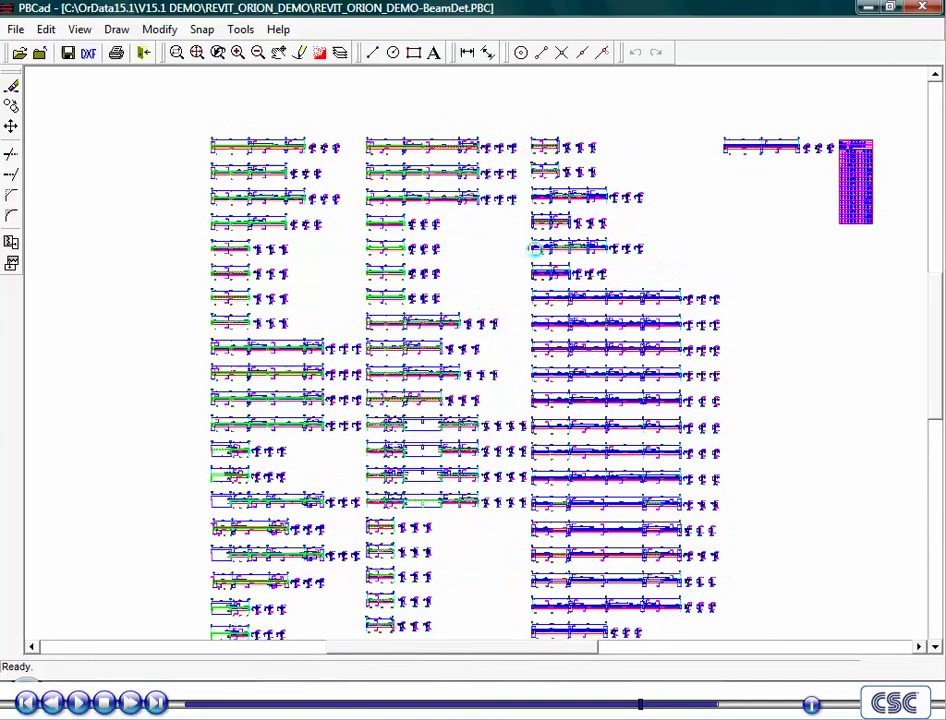
Step: Close PBCad, the detail drawing arrangement and the Beam Section Design window
{"action": "left_click", "coordinate": [922, 7]}
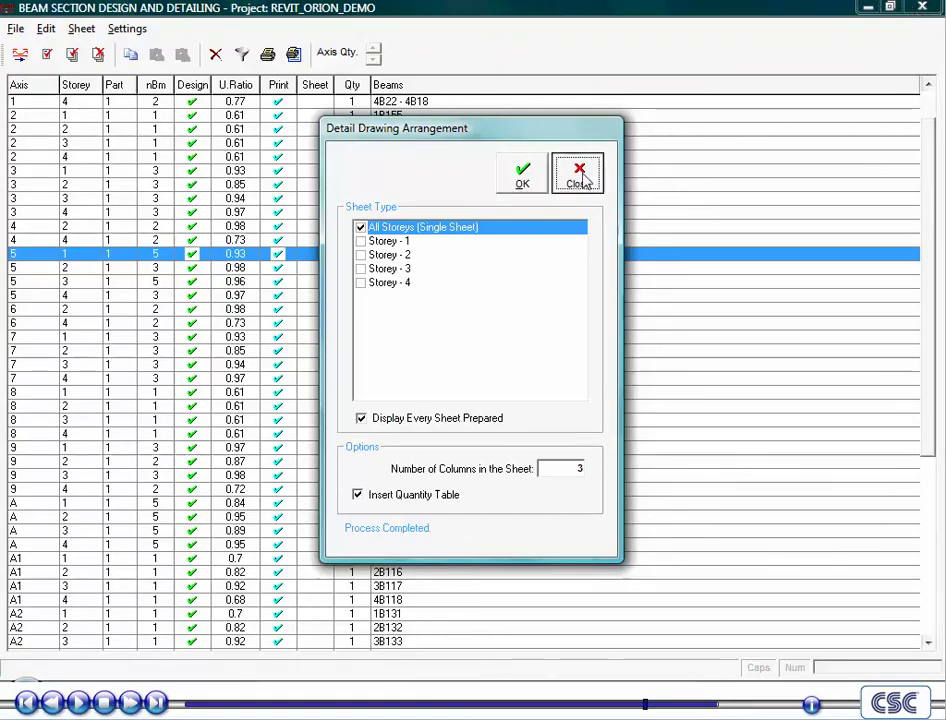
{"action": "left_click", "coordinate": [578, 175]}
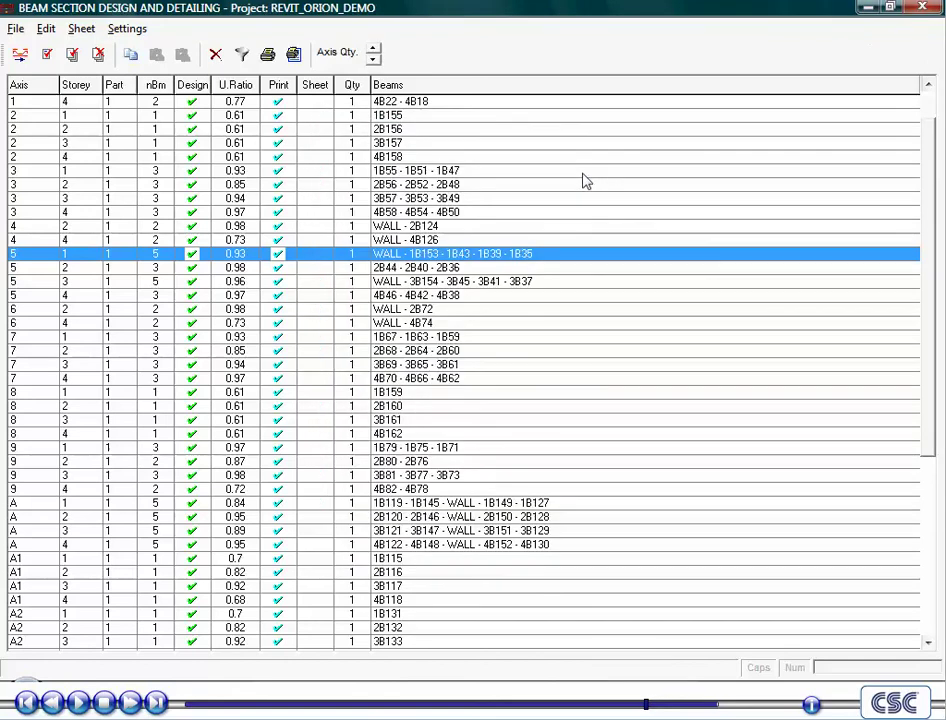
{"action": "left_click", "coordinate": [922, 7]}
Step: Draw X-direction slab strips X1, X2 and X3 from the left to right edge of the St03 plan
{"action": "middle_click_drag", "start_coordinate": [430, 352], "coordinate": [397, 382]}
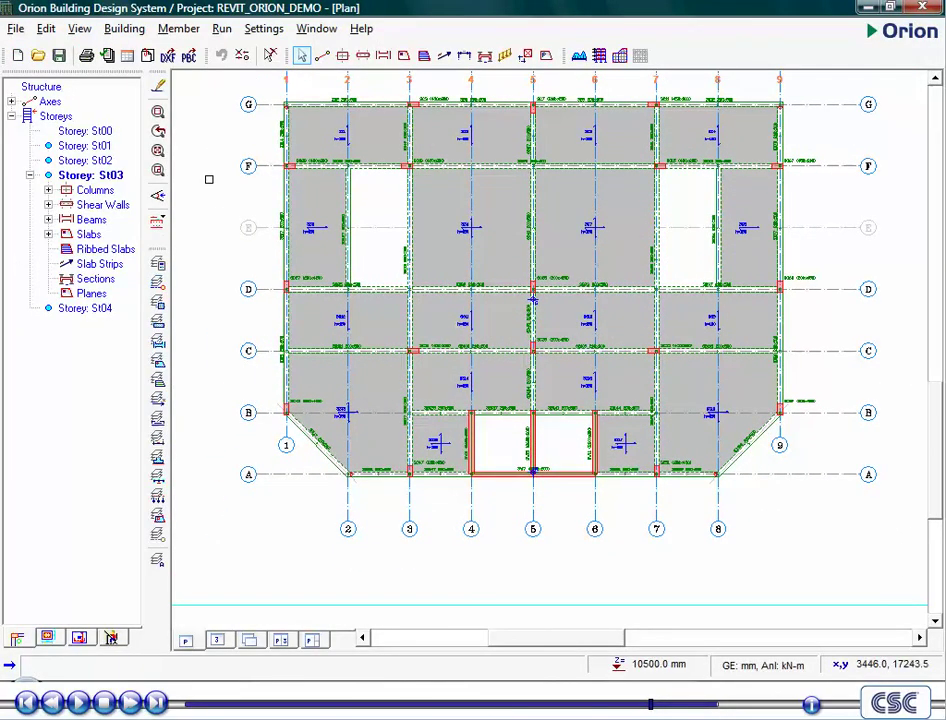
{"action": "left_click", "coordinate": [444, 56]}
{"action": "middle_click_drag", "start_coordinate": [608, 344], "coordinate": [498, 343]}
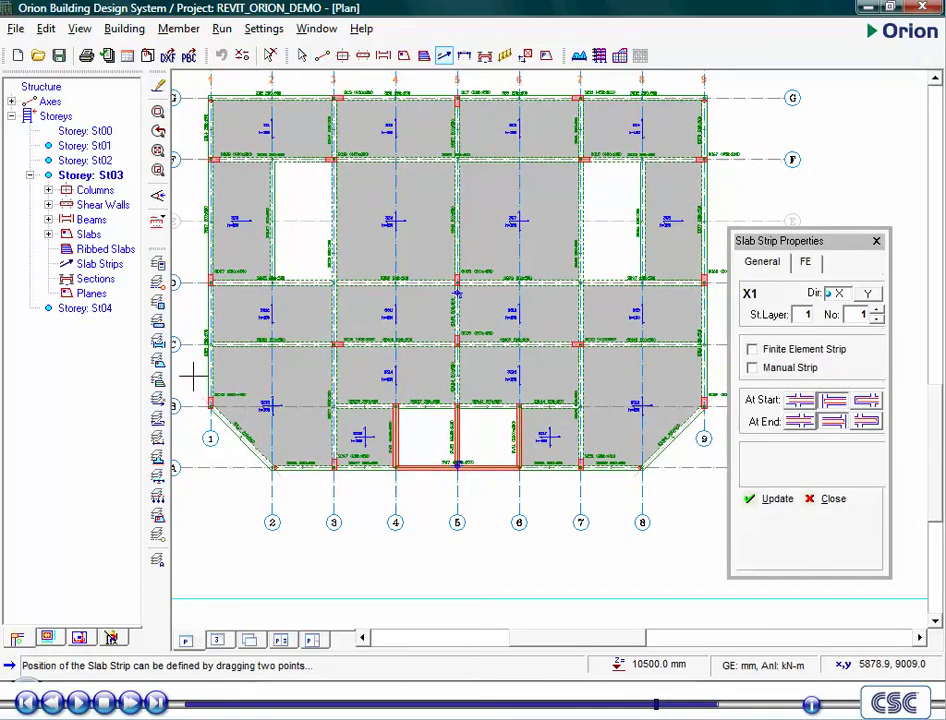
{"action": "left_click_drag", "start_coordinate": [193, 373], "coordinate": [636, 373]}
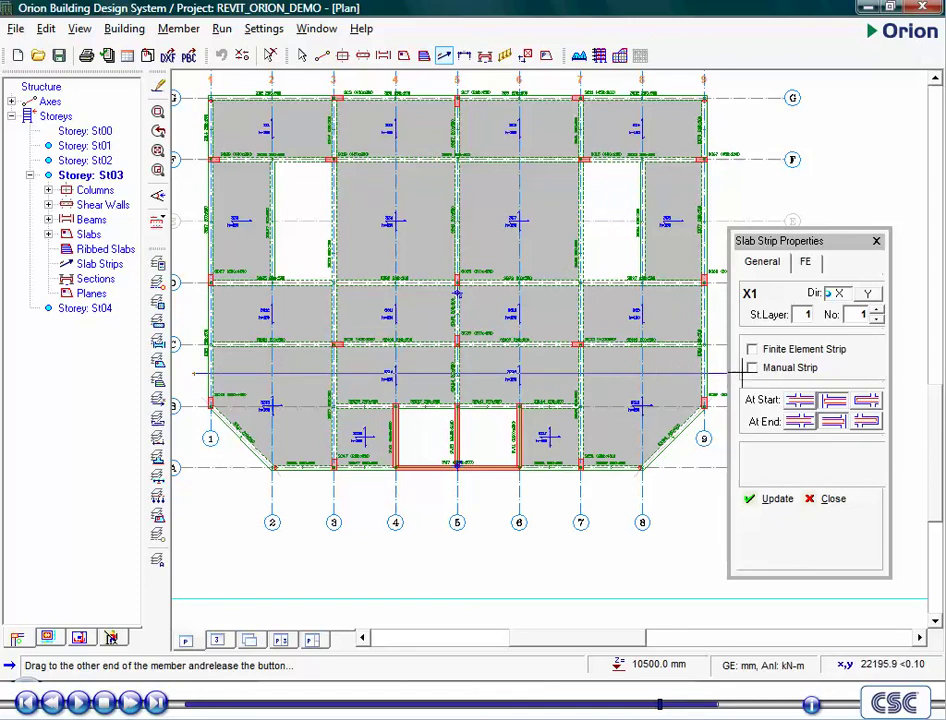
{"action": "left_click_drag", "start_coordinate": [743, 373], "coordinate": [745, 376]}
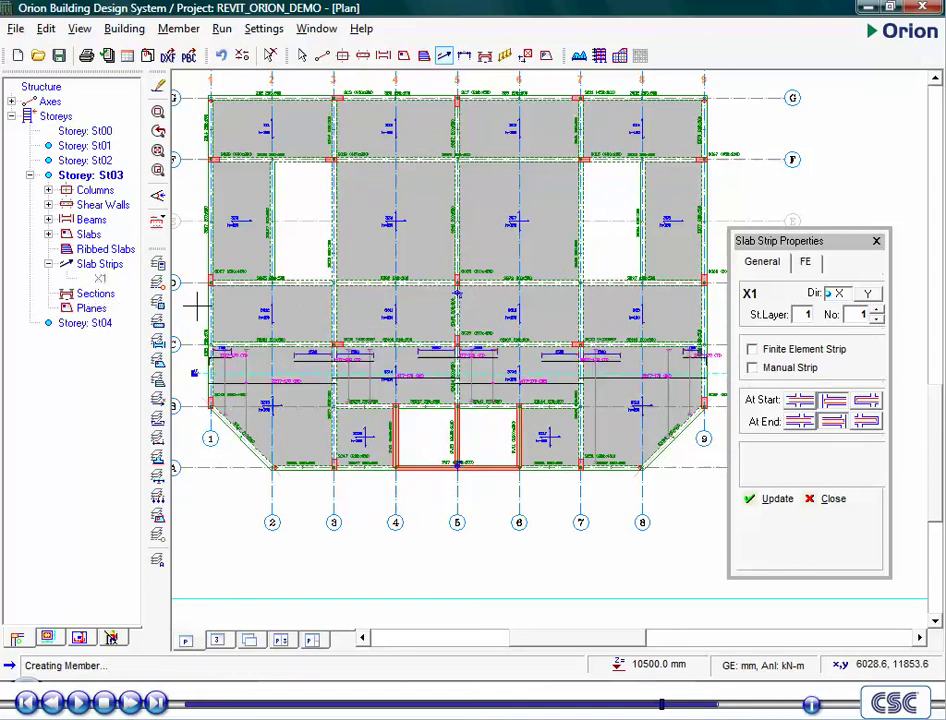
{"action": "left_click_drag", "start_coordinate": [190, 313], "coordinate": [745, 313]}
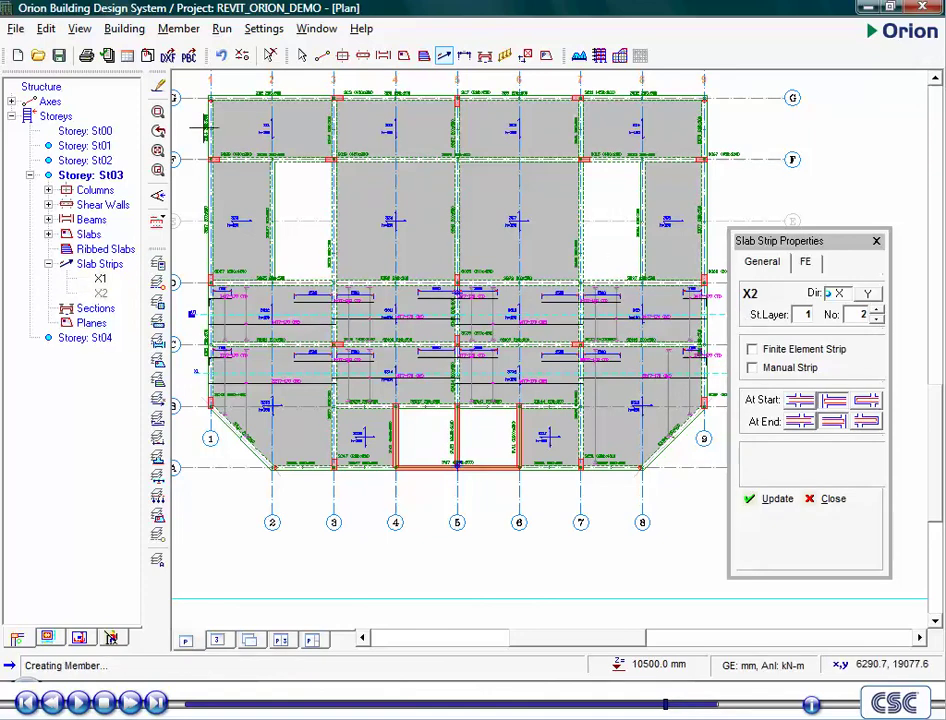
{"action": "left_click_drag", "start_coordinate": [190, 128], "coordinate": [741, 122]}
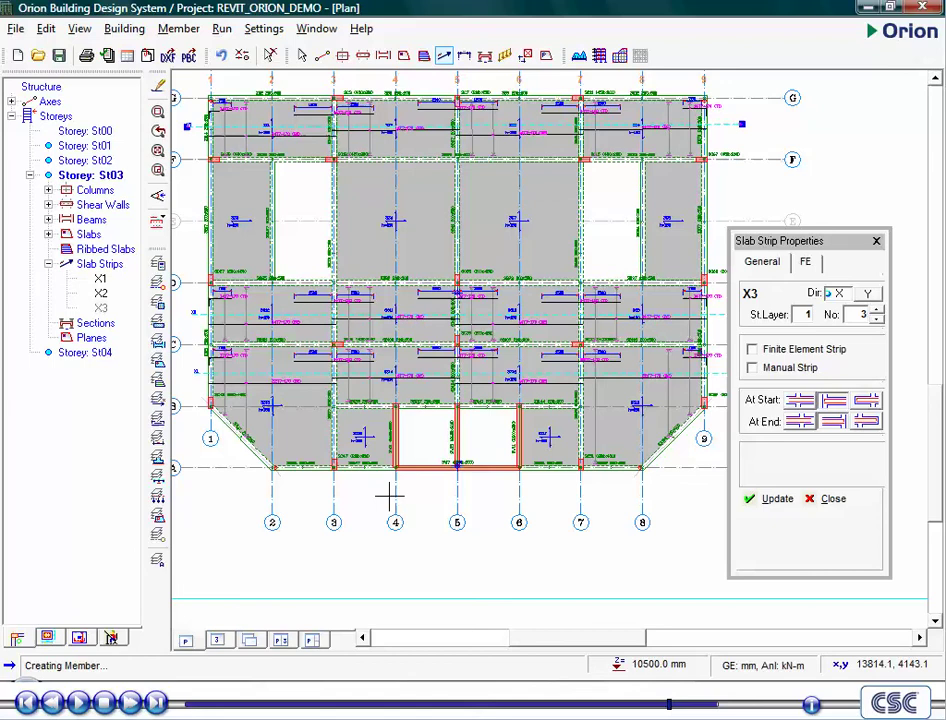
{"action": "scroll", "coordinate": [399, 498], "scroll_direction": "up", "scroll_amount": 5}
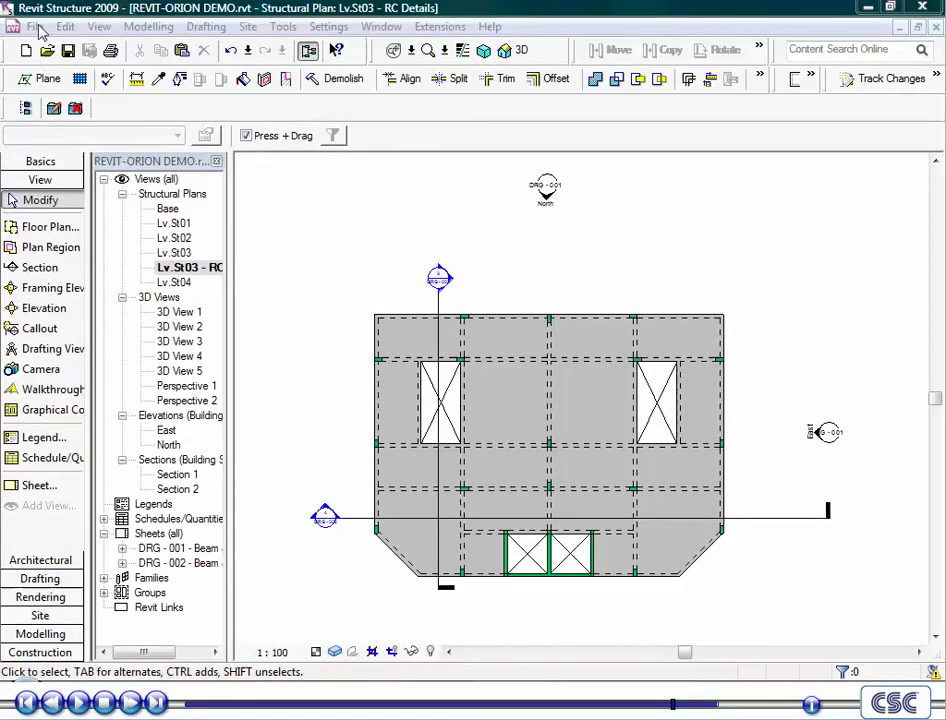
Step: Link REVIT_ORION_DEMO-Plan_03.dxf from the REVIT_ORION_DEMO folder as a CAD drawing
{"action": "left_click", "coordinate": [35, 27]}
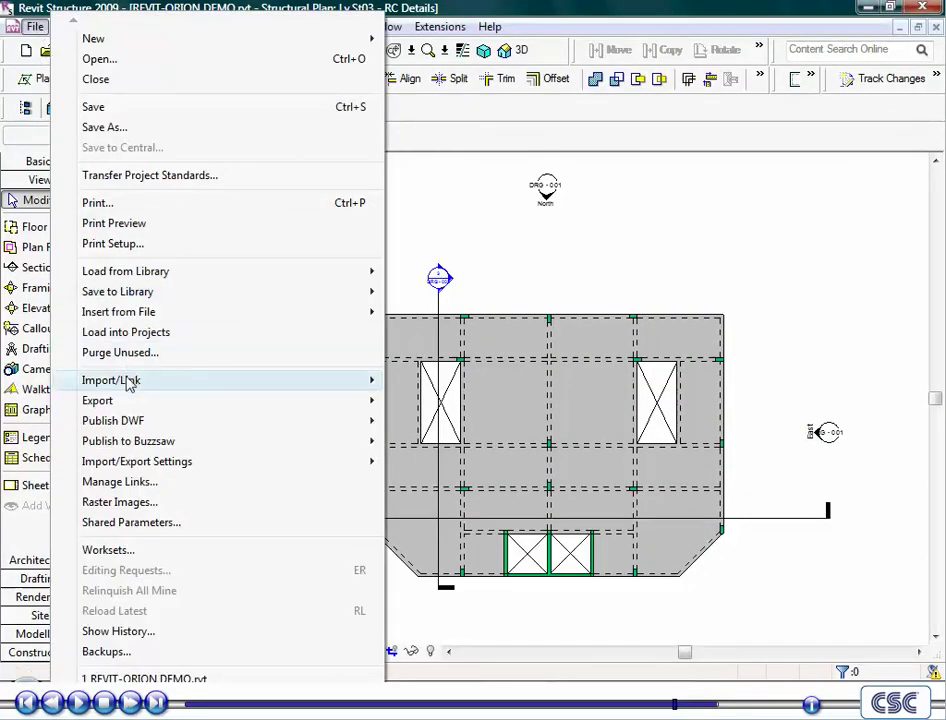
{"action": "mouse_move", "coordinate": [172, 385]}
{"action": "left_click", "coordinate": [400, 385]}
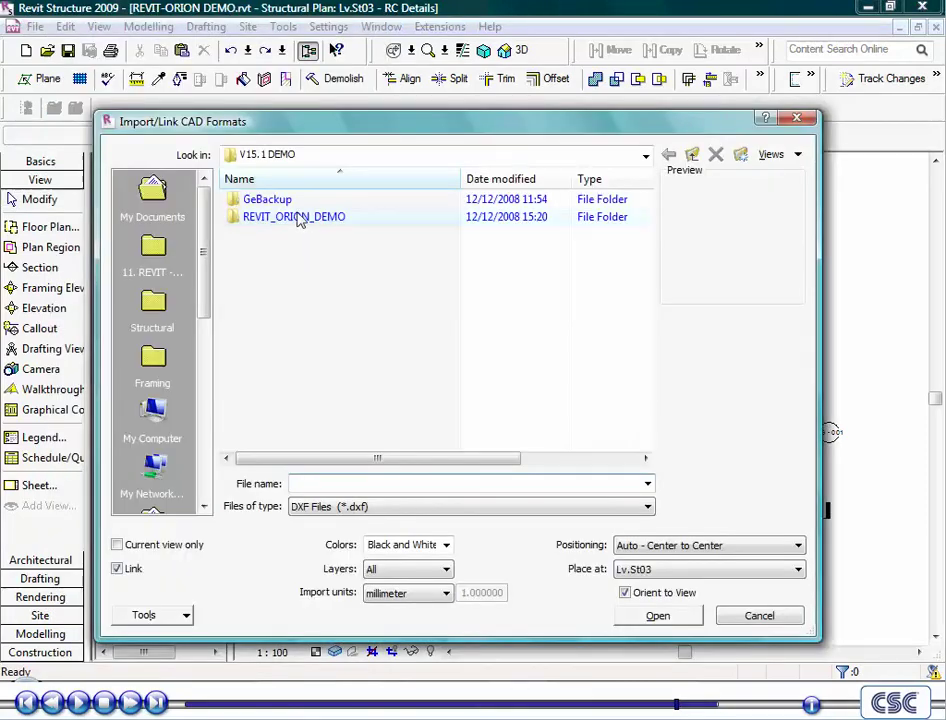
{"action": "double_click", "coordinate": [298, 214]}
{"action": "left_click", "coordinate": [300, 276]}
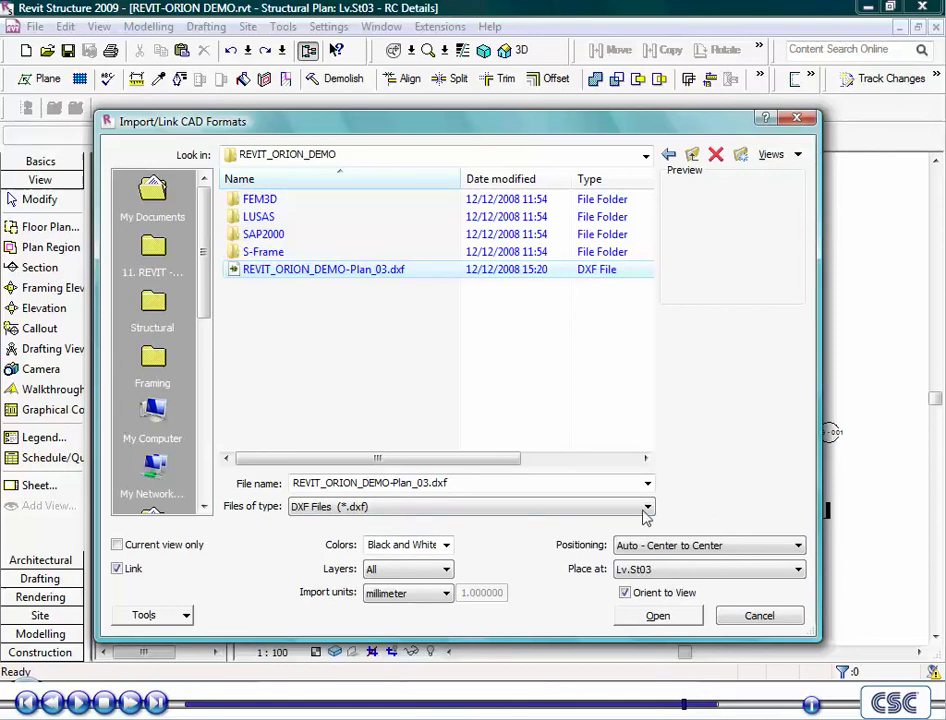
{"action": "left_click", "coordinate": [657, 615]}
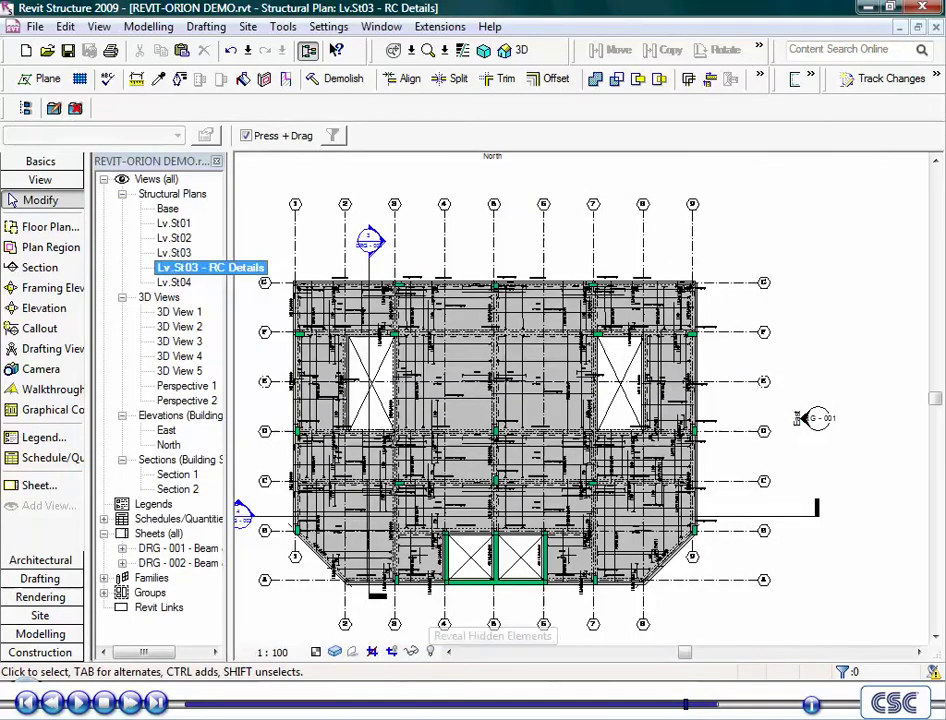